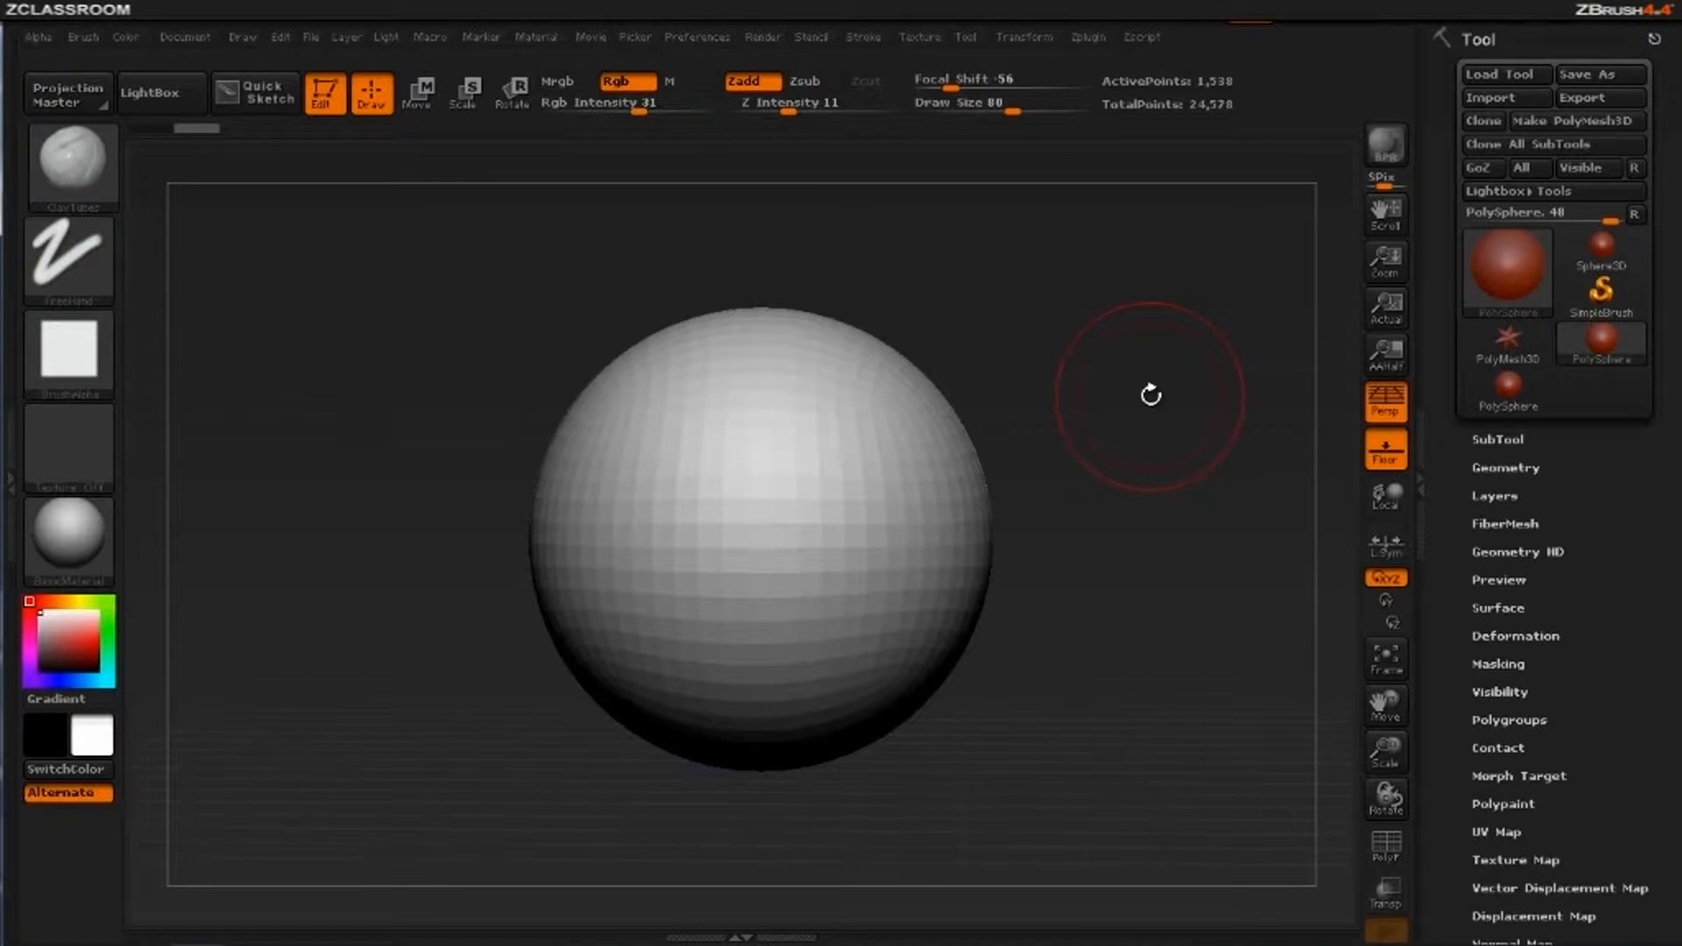
Show the sphere's polyframe and examine the mesh topology from closer and from another angle
{"action": "mouse_move", "coordinate": [1150, 403]}
{"action": "left_mouse_down"}
{"action": "mouse_move", "coordinate": [1174, 378]}
{"action": "mouse_move", "coordinate": [1171, 351]}
{"action": "mouse_move", "coordinate": [1094, 398]}
{"action": "mouse_move", "coordinate": [1062, 391]}
{"action": "mouse_move", "coordinate": [1192, 376]}
{"action": "left_mouse_up"}
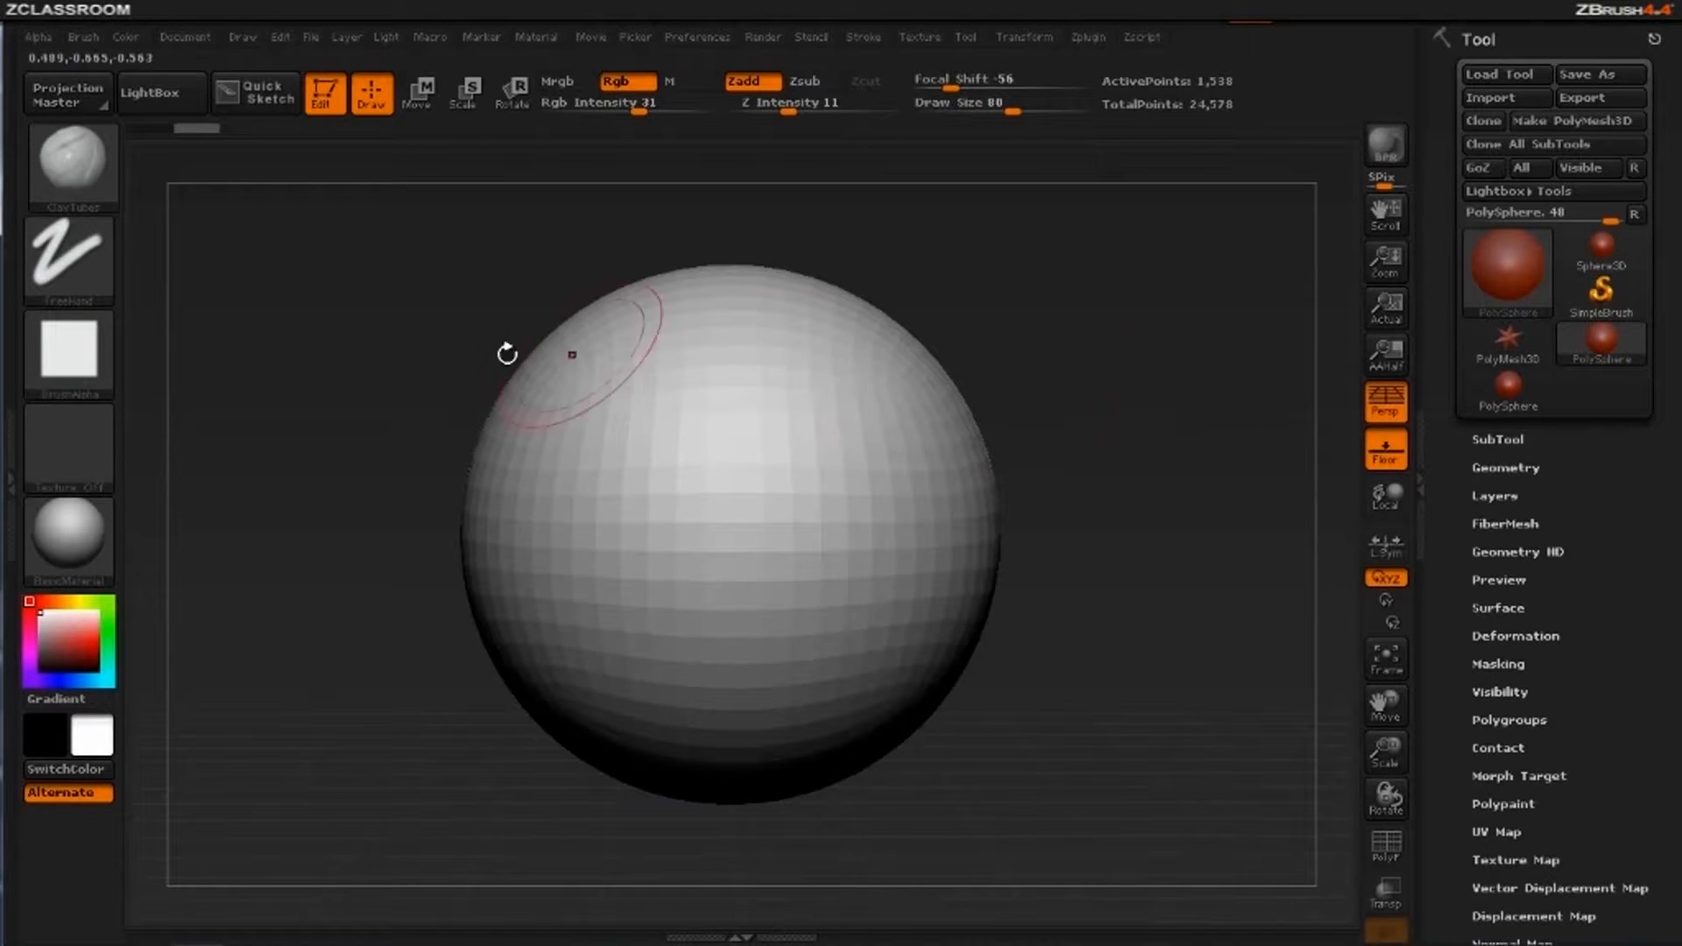
{"action": "left_click", "coordinate": [95, 554]}
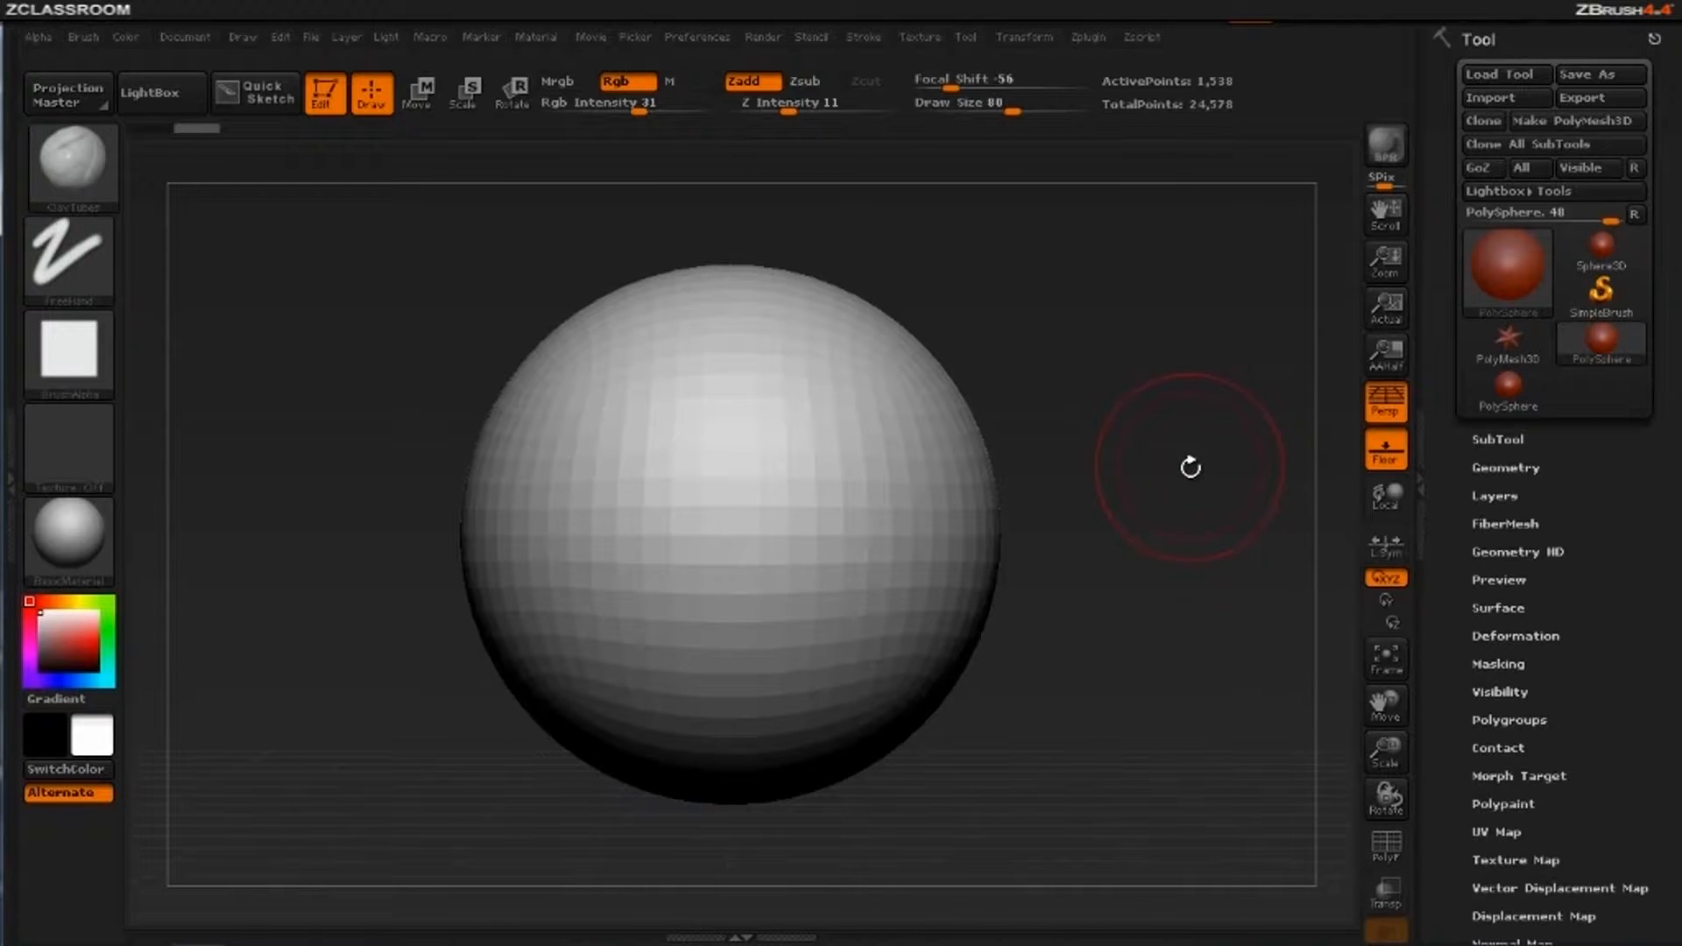
{"action": "left_click", "coordinate": [1385, 844]}
{"action": "left_click_drag", "start_coordinate": [1205, 463], "coordinate": [1245, 486], "text": "alt"}
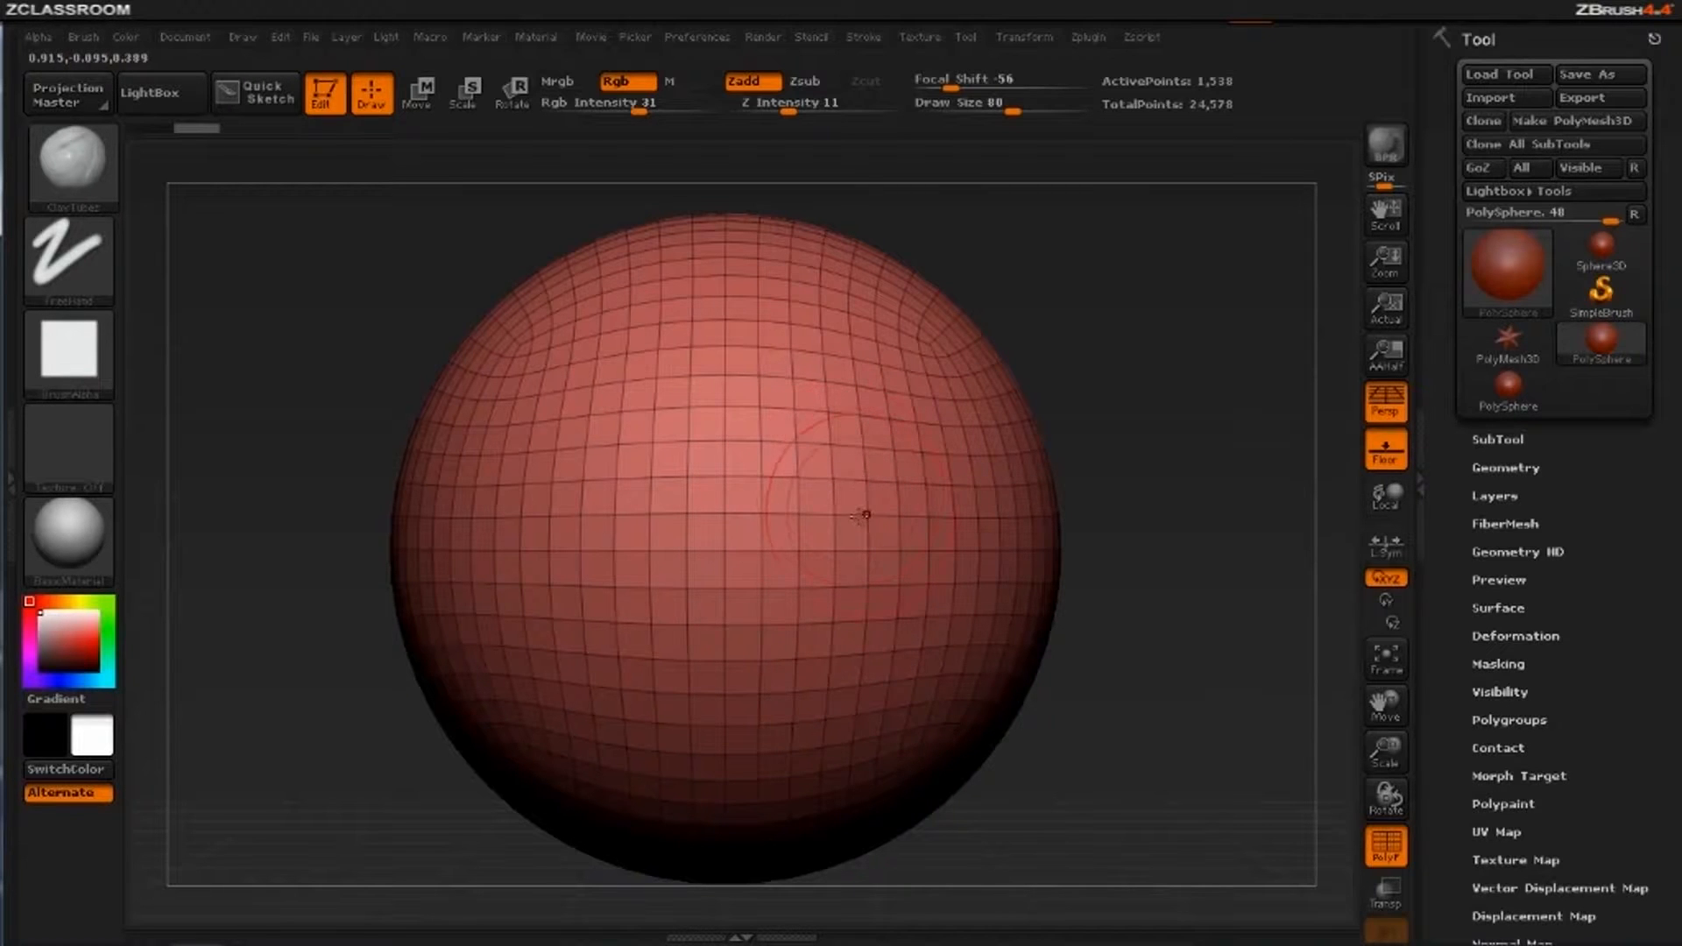
{"action": "left_click_drag", "start_coordinate": [1162, 372], "coordinate": [1164, 439]}
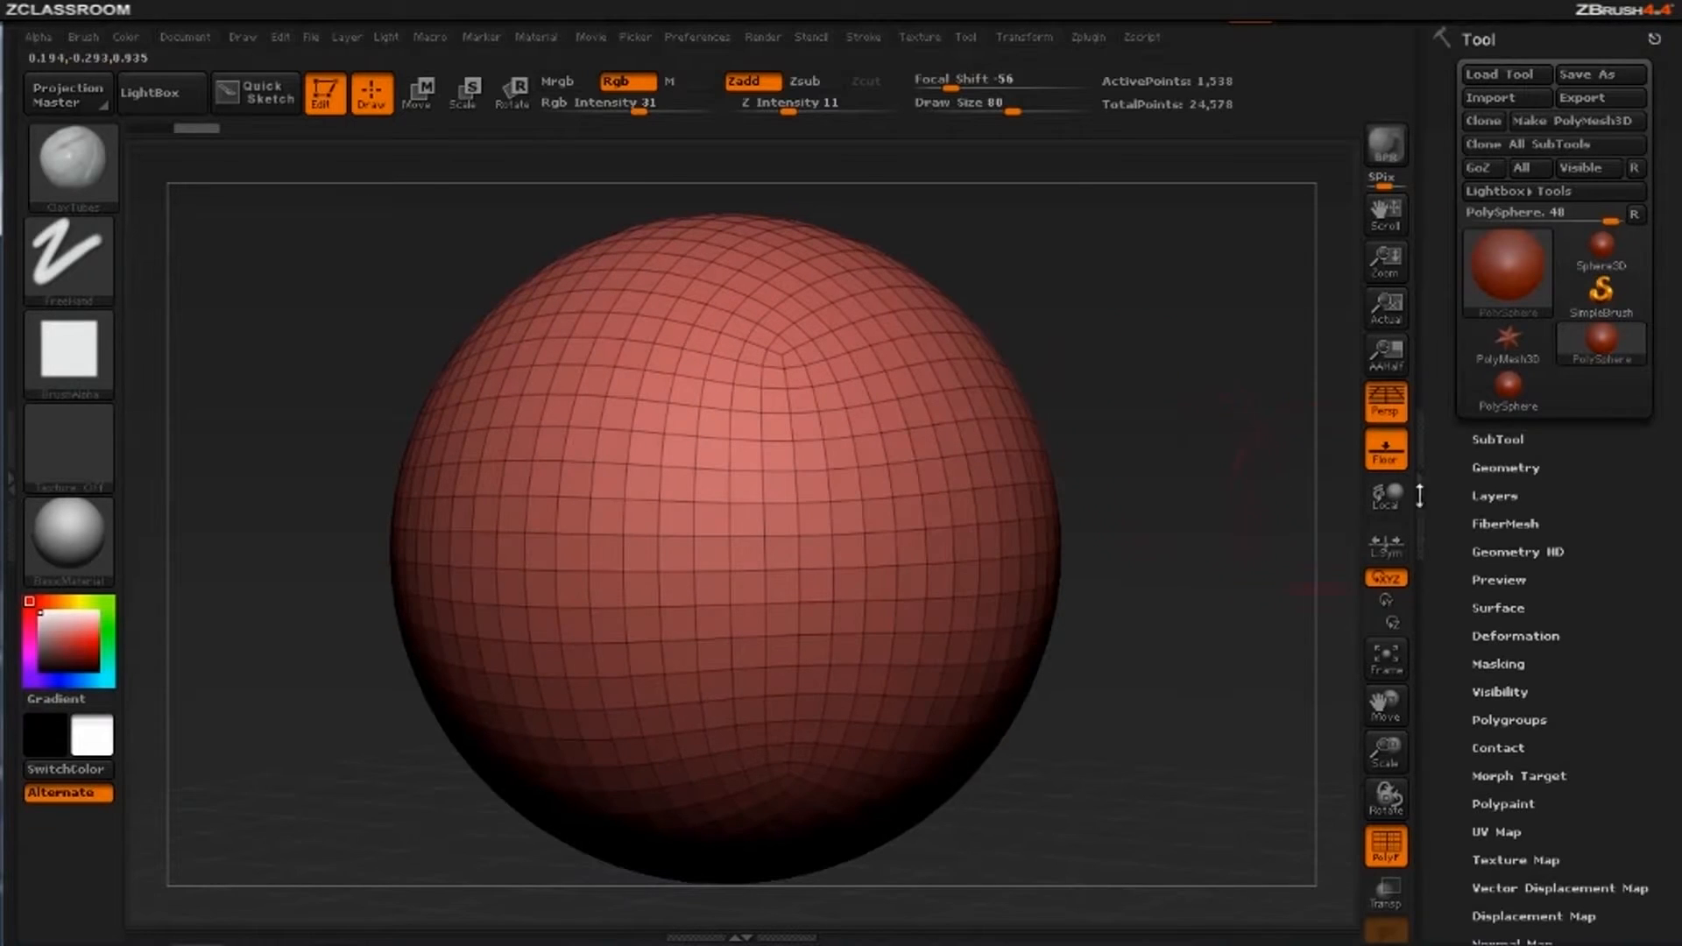
Compare the sphere's surface without polyframe at subdivision levels 3, 2 and 1, ending on level 3
{"action": "left_click", "coordinate": [1510, 467]}
{"action": "left_click_drag", "start_coordinate": [1482, 418], "coordinate": [1545, 418]}
{"action": "left_click", "coordinate": [1391, 862]}
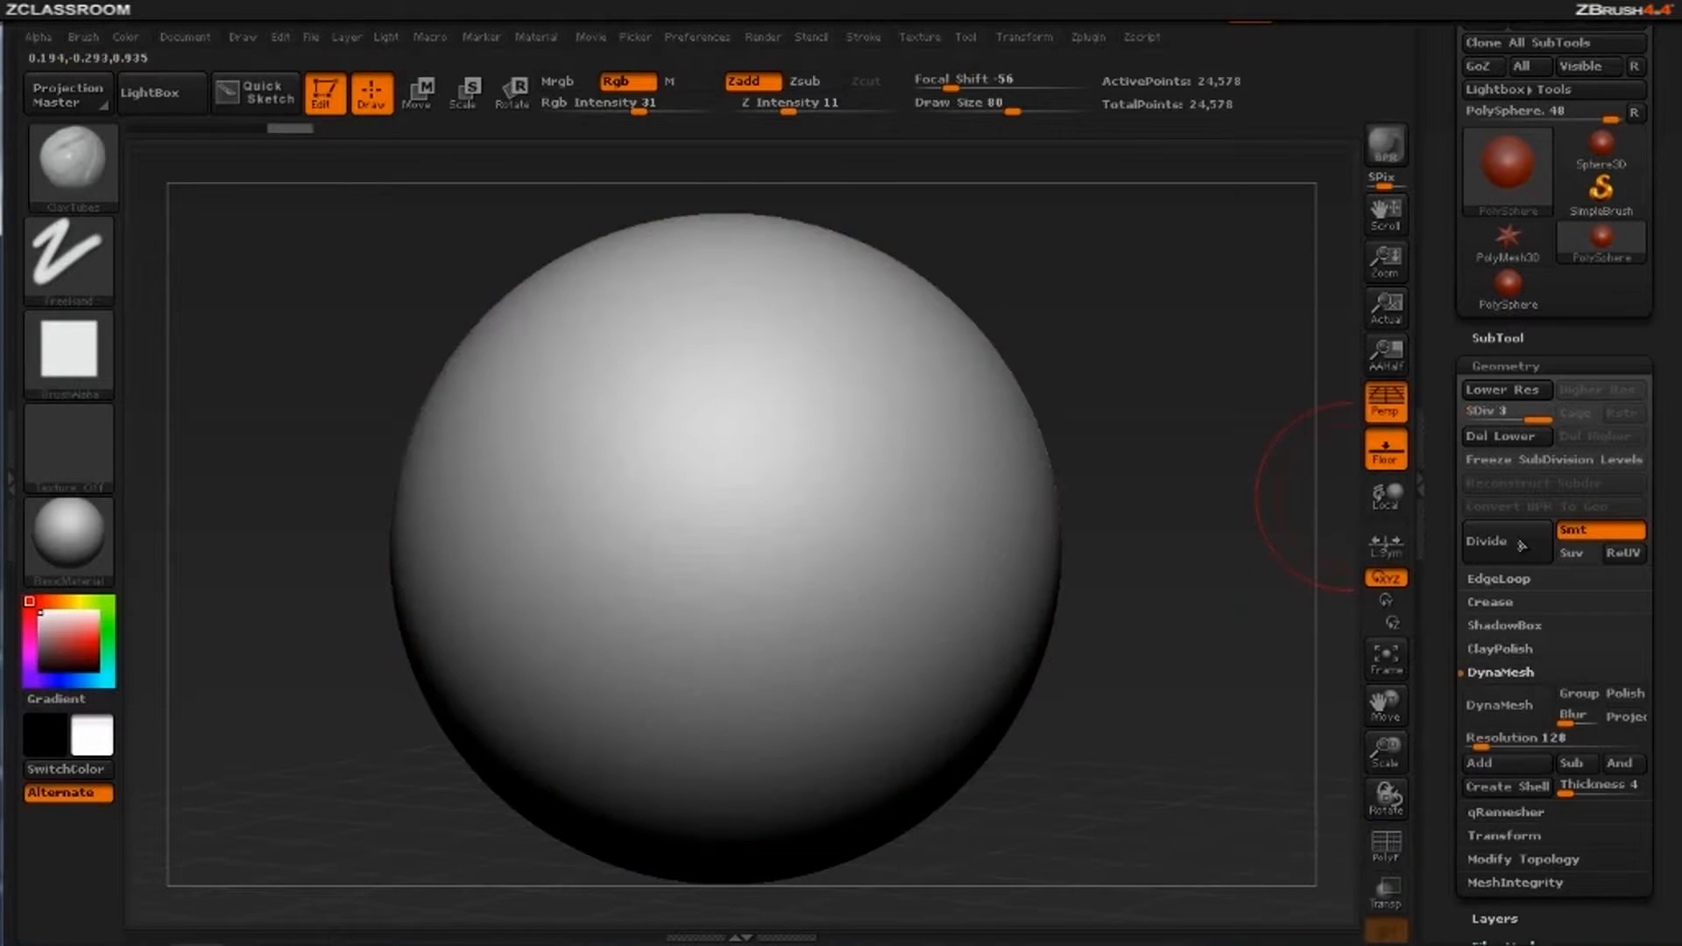
{"action": "left_click", "coordinate": [1516, 417]}
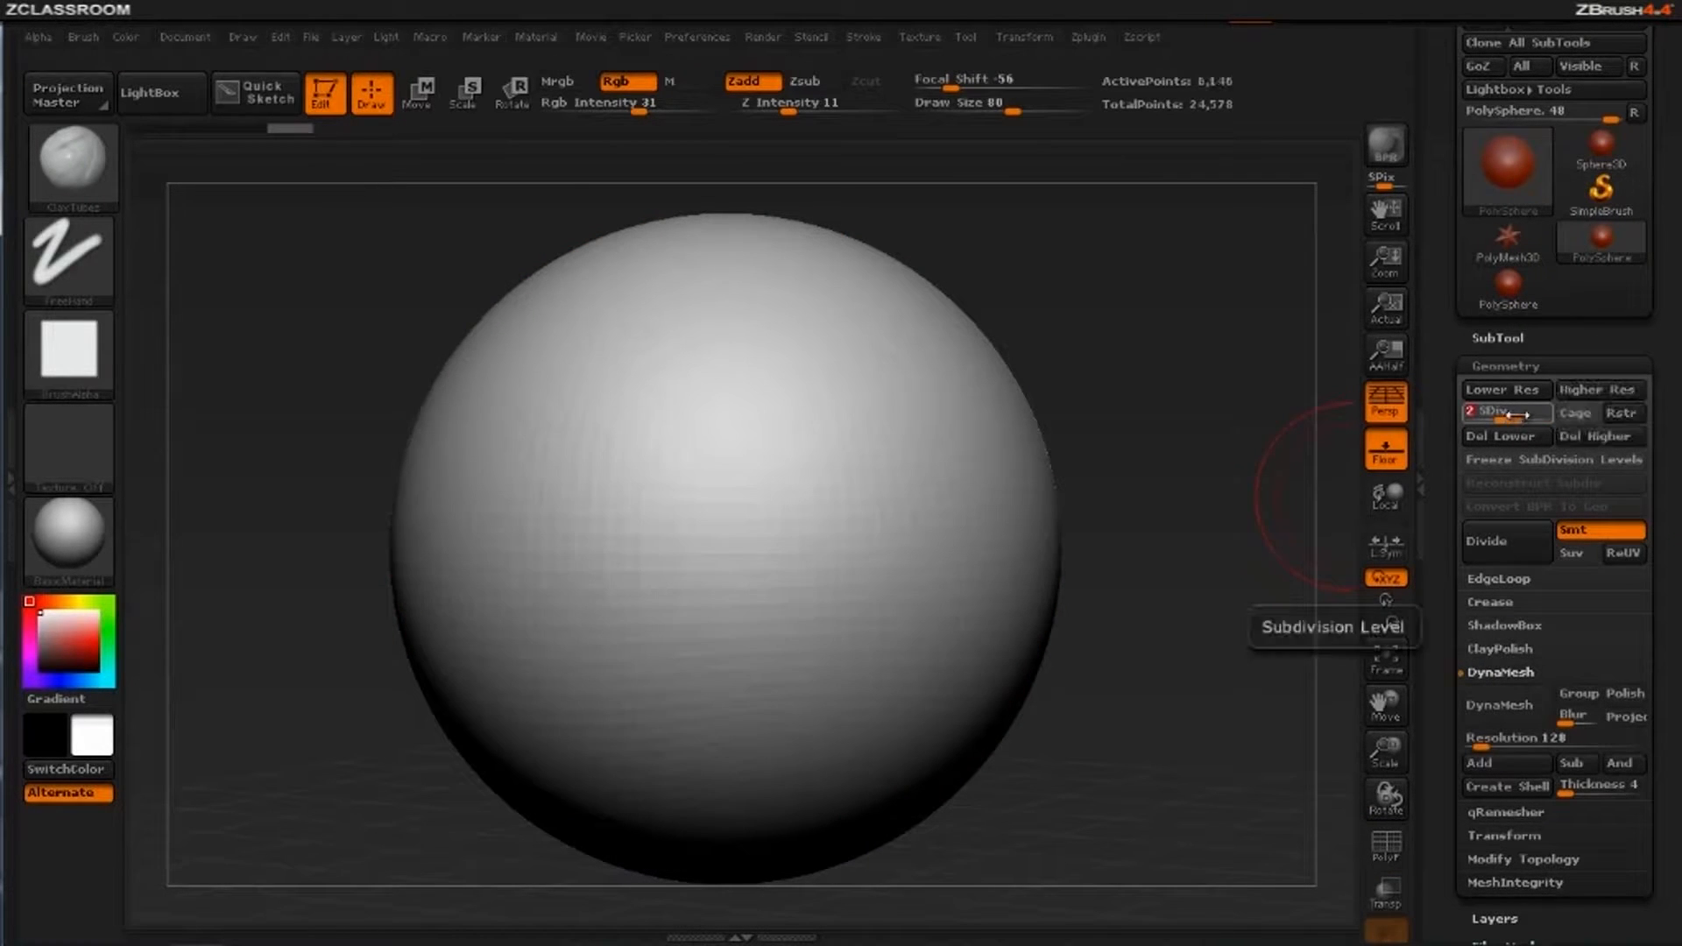
{"action": "left_click", "coordinate": [1471, 415]}
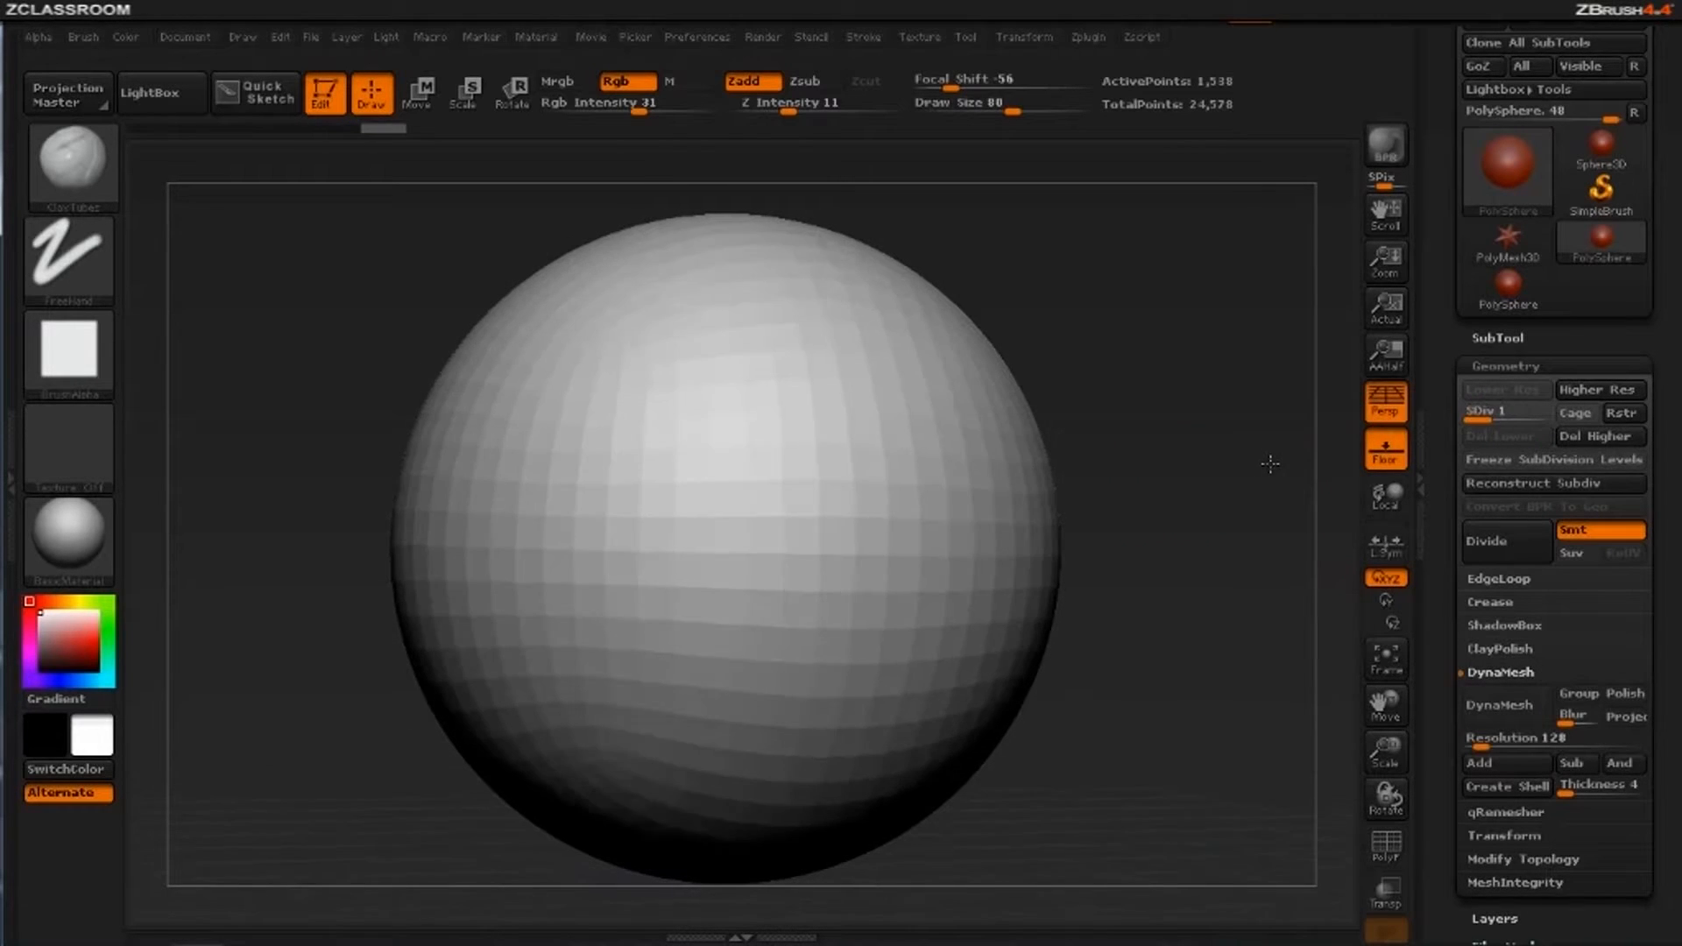
{"action": "left_click", "coordinate": [1506, 414]}
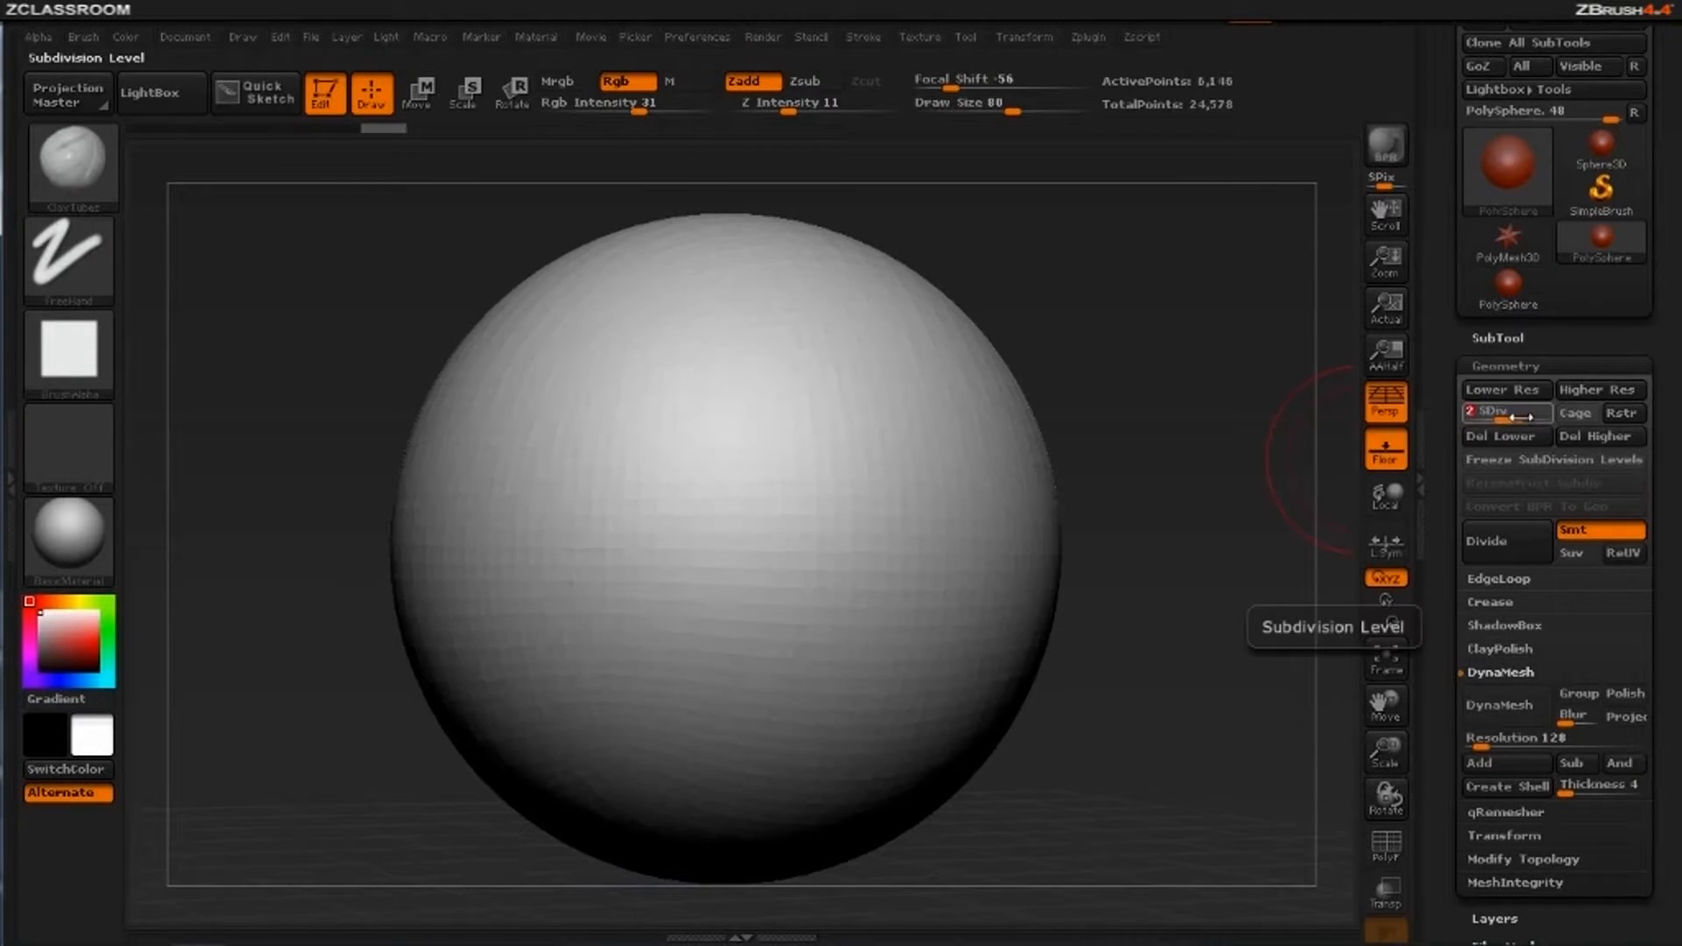
{"action": "left_click", "coordinate": [1536, 416]}
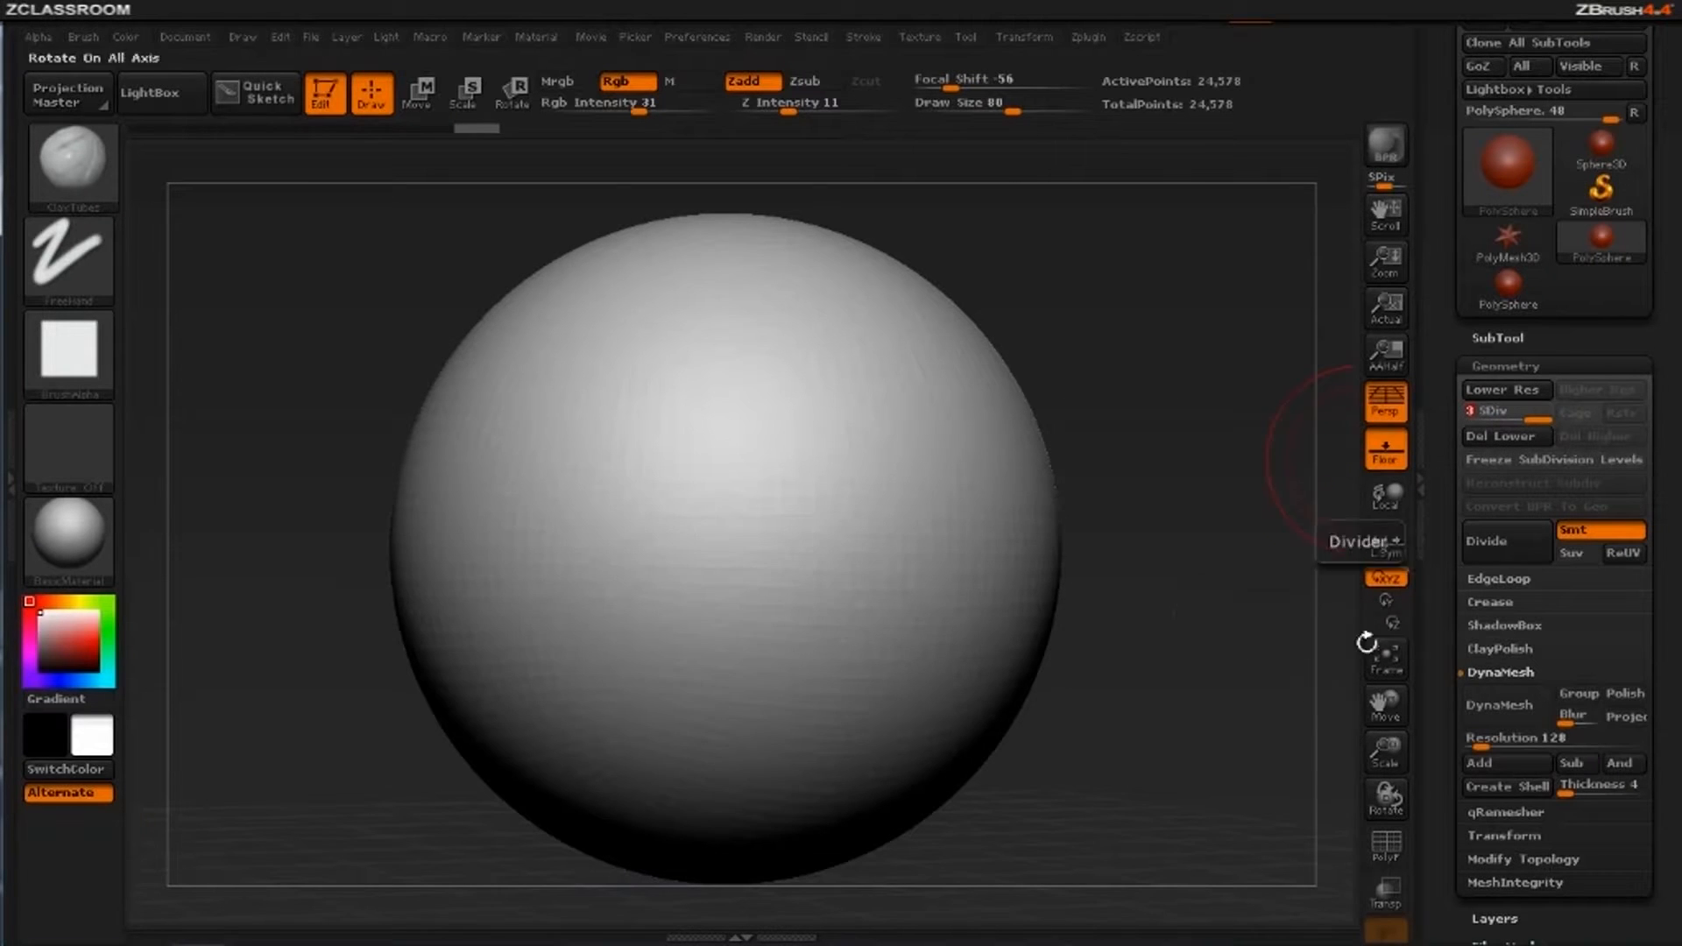
Show the polyframe at subdivision level 3 and examine the dense mesh up close
{"action": "left_click", "coordinate": [1388, 853]}
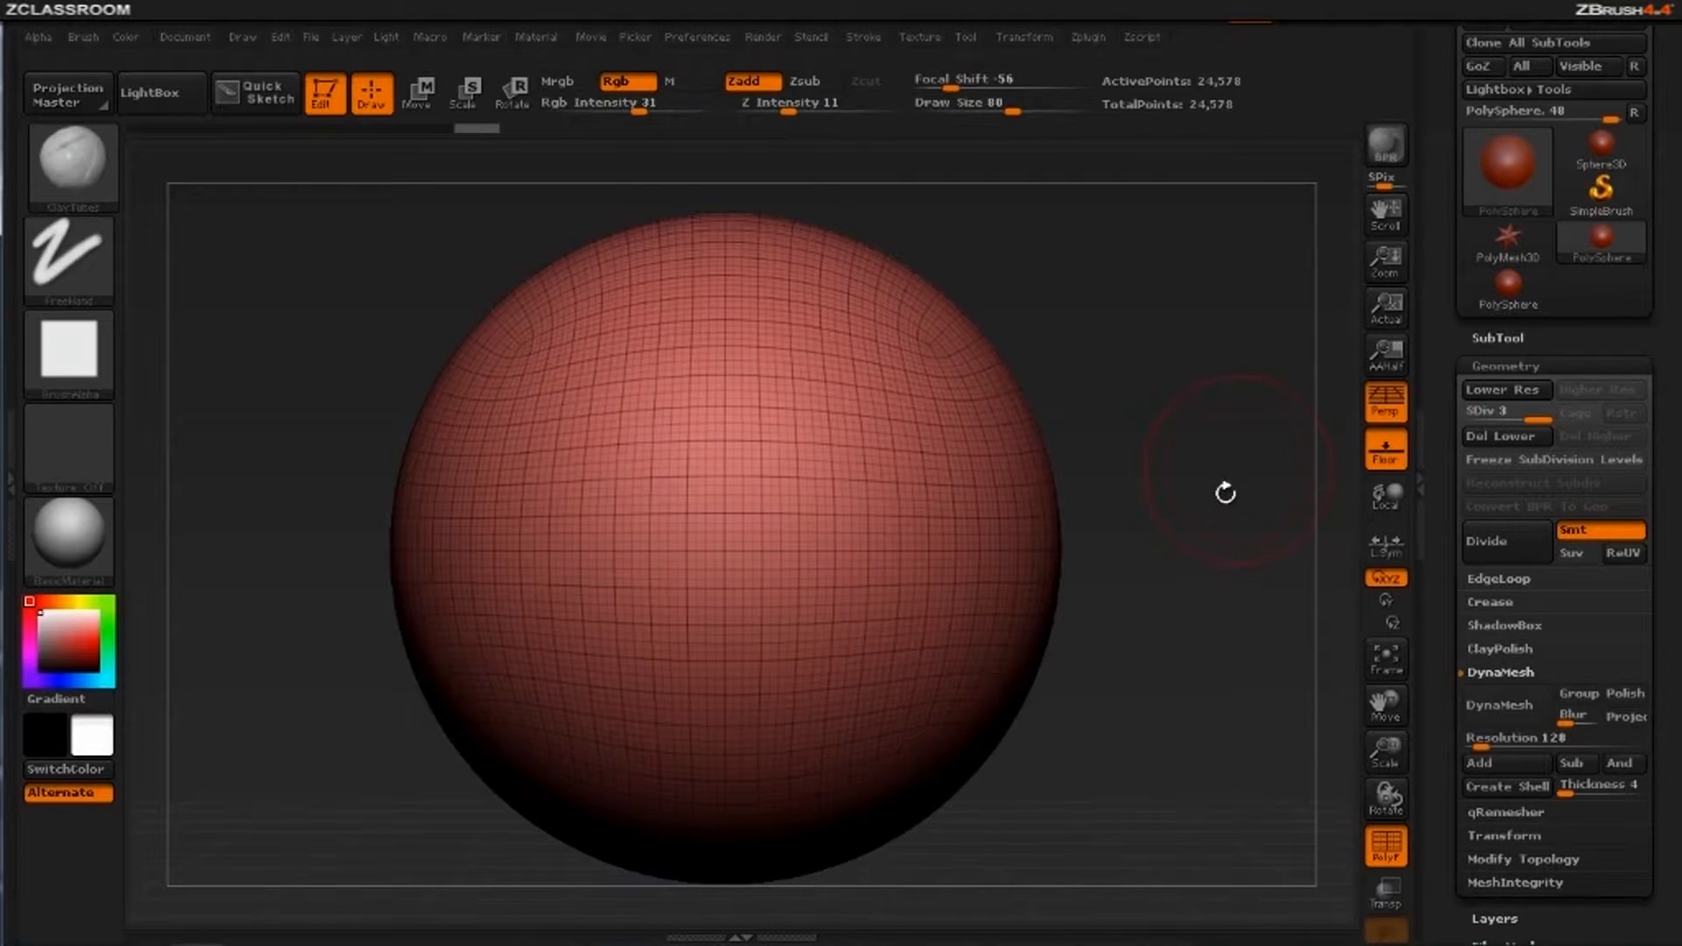
{"action": "mouse_move", "coordinate": [1226, 495]}
{"action": "left_mouse_down", "text": "alt"}
{"action": "mouse_move", "coordinate": [1223, 418]}
{"action": "mouse_move", "coordinate": [1175, 465]}
{"action": "mouse_move", "coordinate": [1227, 451]}
{"action": "mouse_move", "coordinate": [1167, 665]}
{"action": "left_mouse_up", "text": "alt"}
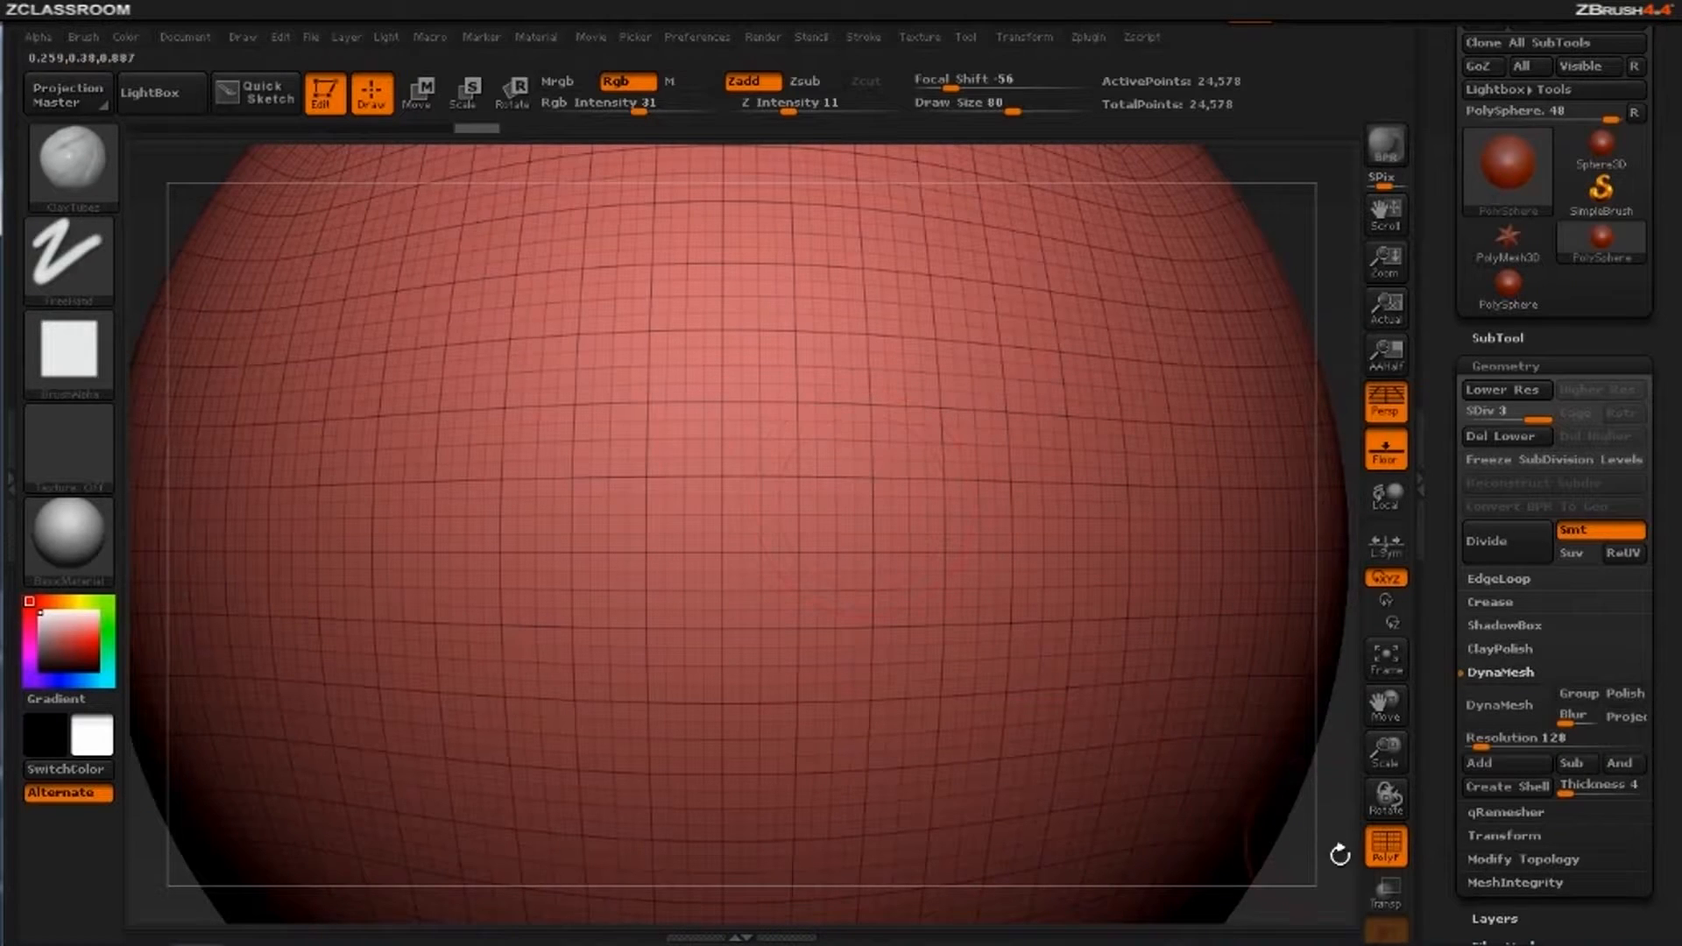
{"action": "left_click_drag", "start_coordinate": [1309, 857], "coordinate": [1273, 460], "text": "alt"}
Lower the sphere through subdivision level 2 to level 1, inspect its coarse polygons, and hide the polyframe
{"action": "left_click", "coordinate": [1508, 413]}
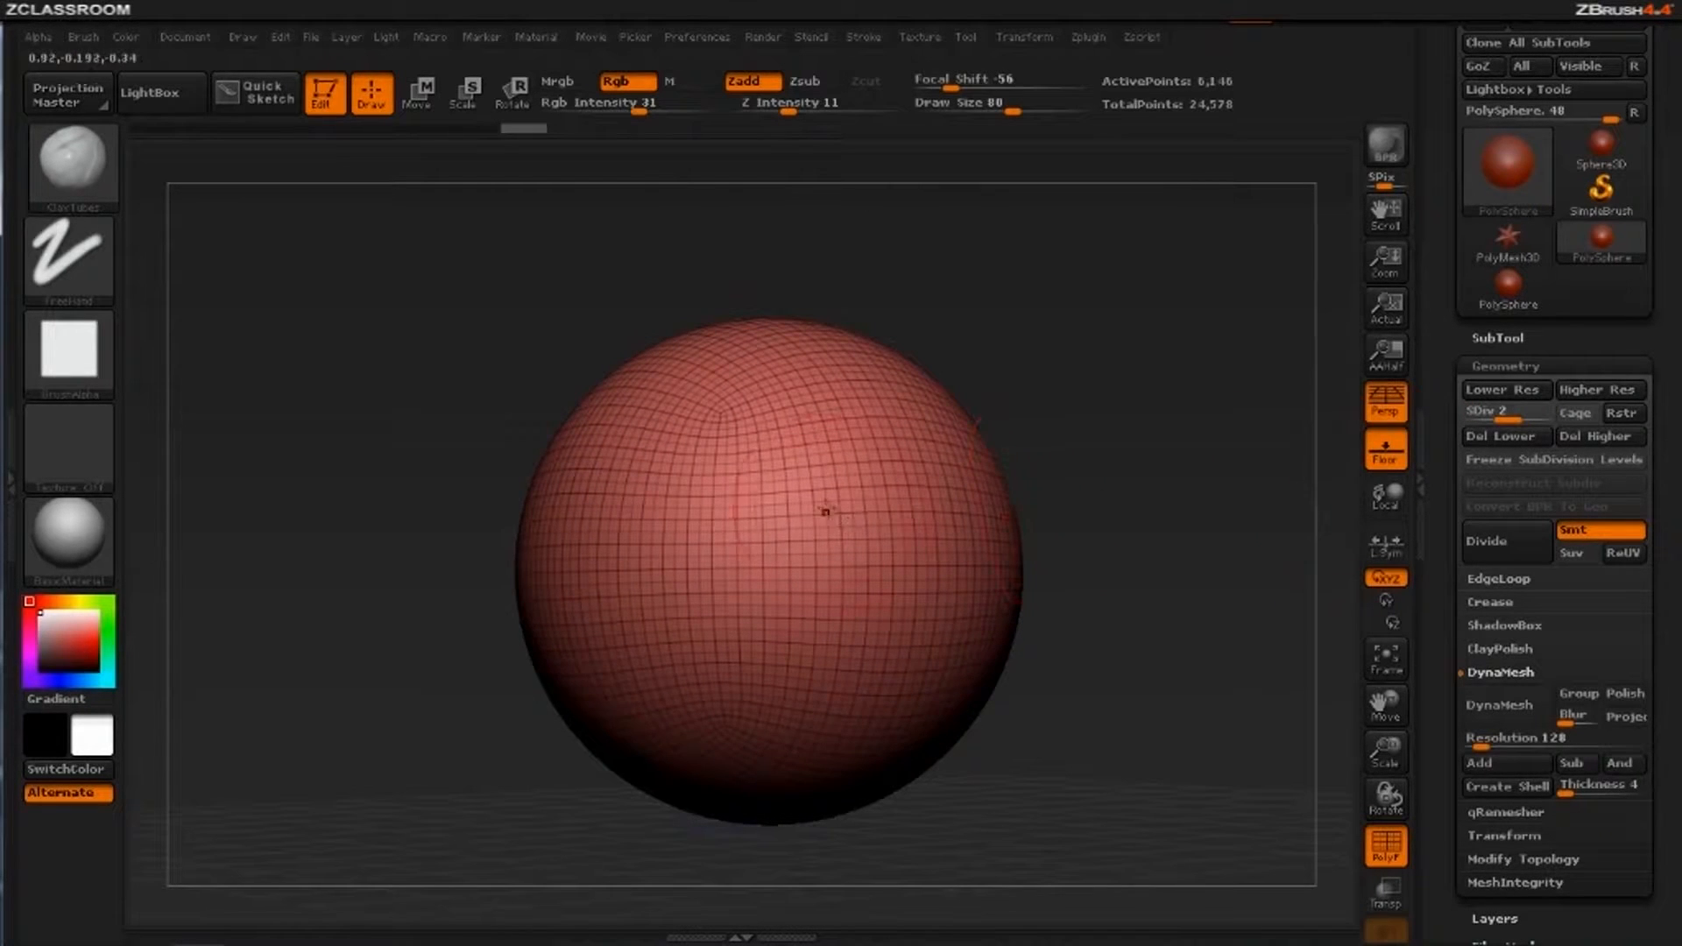
{"action": "left_click", "coordinate": [1484, 412]}
{"action": "left_click_drag", "start_coordinate": [1147, 474], "coordinate": [1126, 513]}
{"action": "left_click_drag", "start_coordinate": [1152, 571], "coordinate": [1215, 581]}
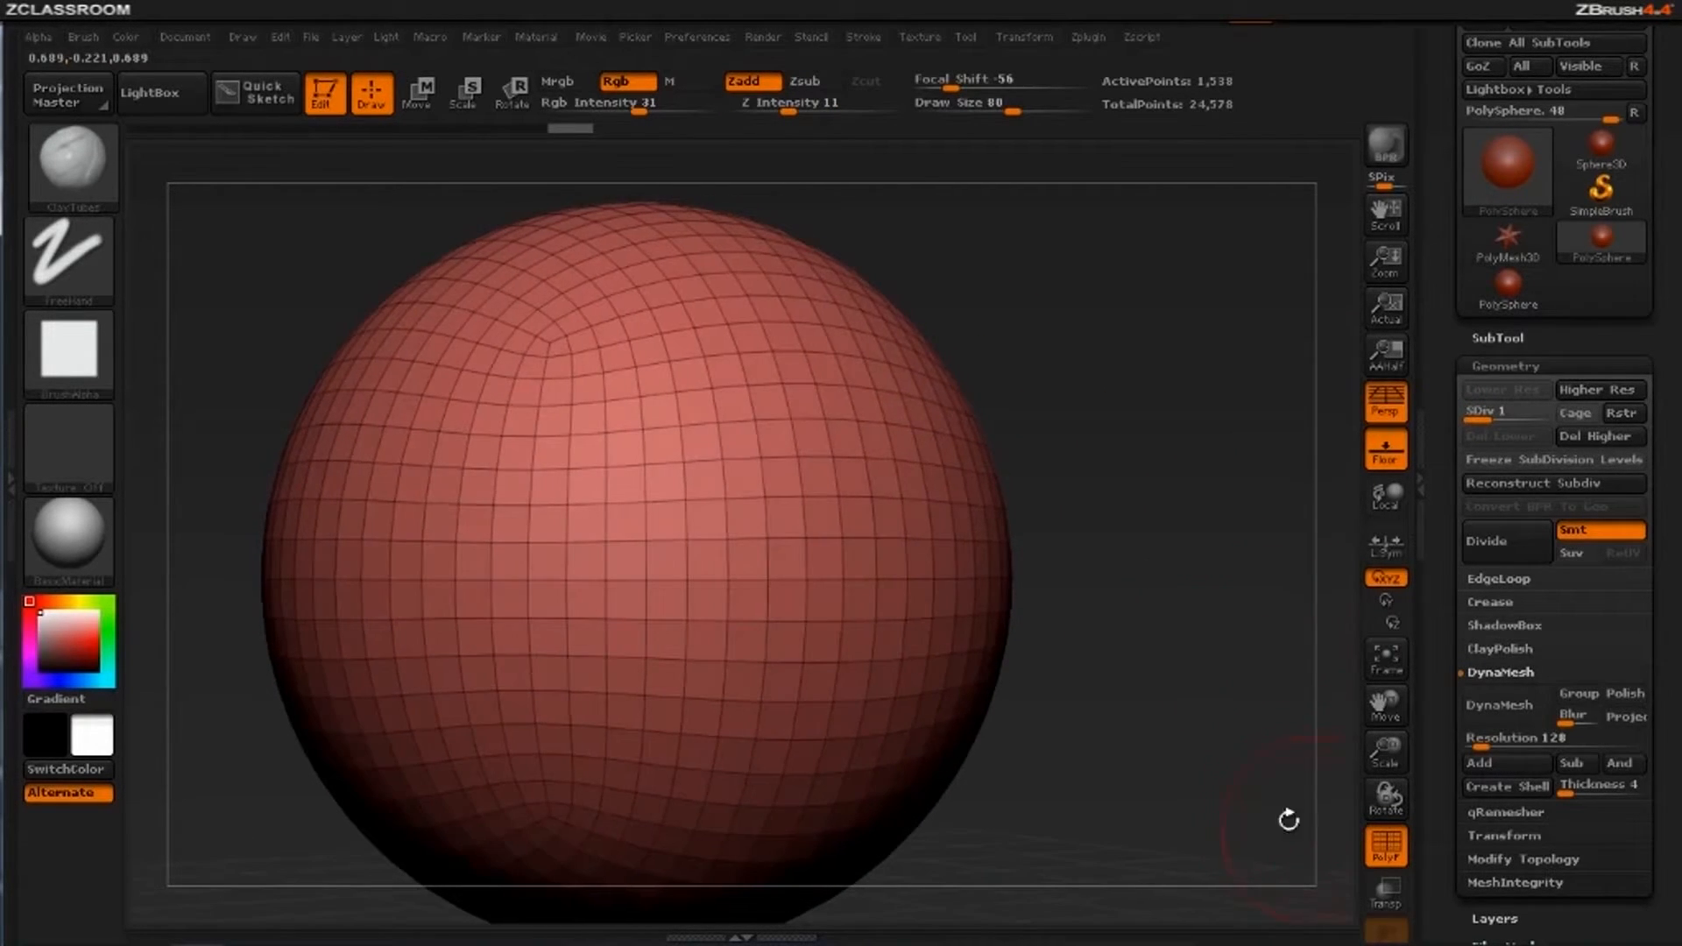
{"action": "left_click_drag", "start_coordinate": [1231, 814], "coordinate": [1292, 729], "text": "alt"}
{"action": "left_click", "coordinate": [1378, 830]}
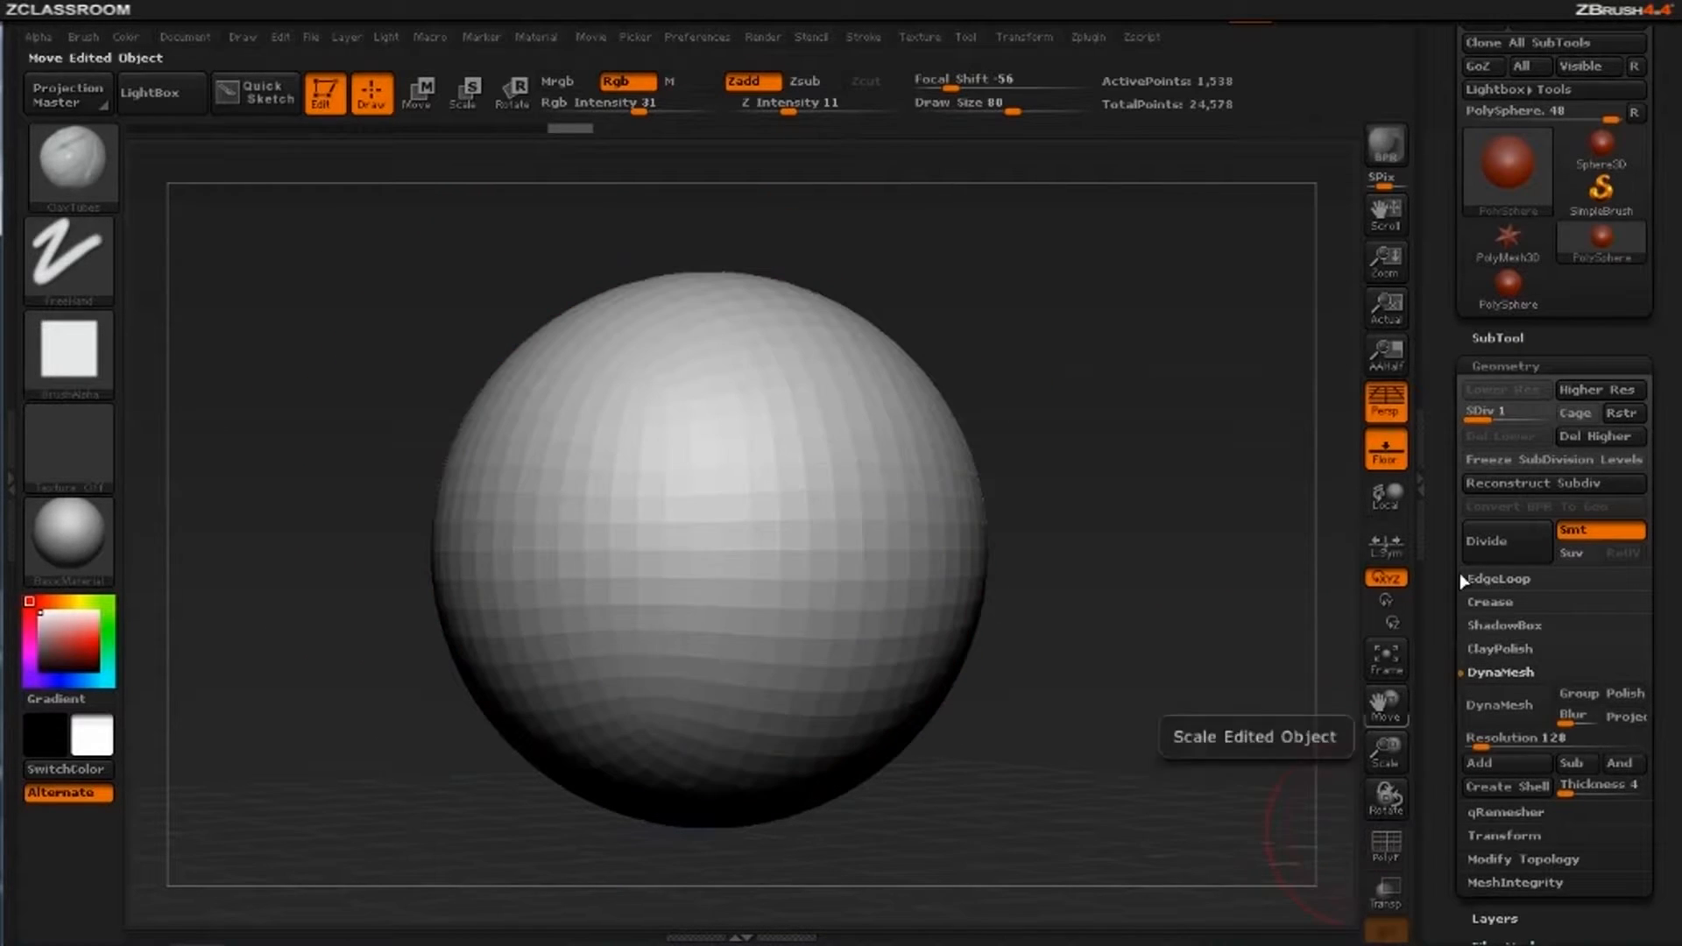
Enable Colorize in the sphere's Polypaint settings
{"action": "left_click", "coordinate": [1495, 366]}
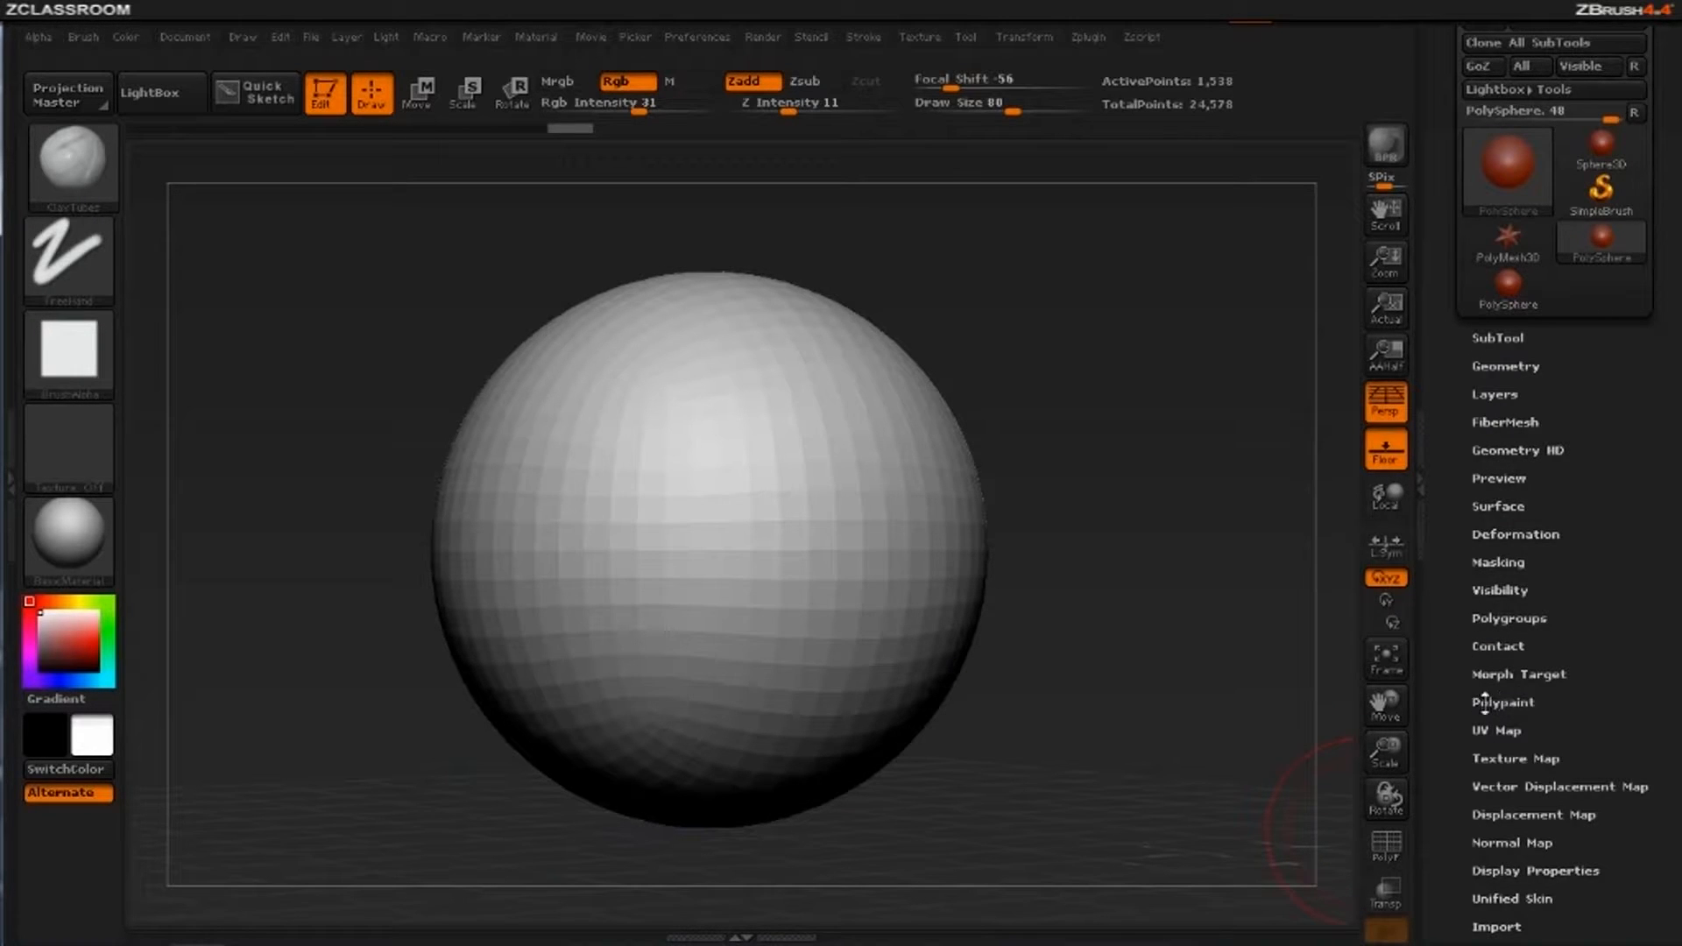
{"action": "left_click", "coordinate": [1505, 702]}
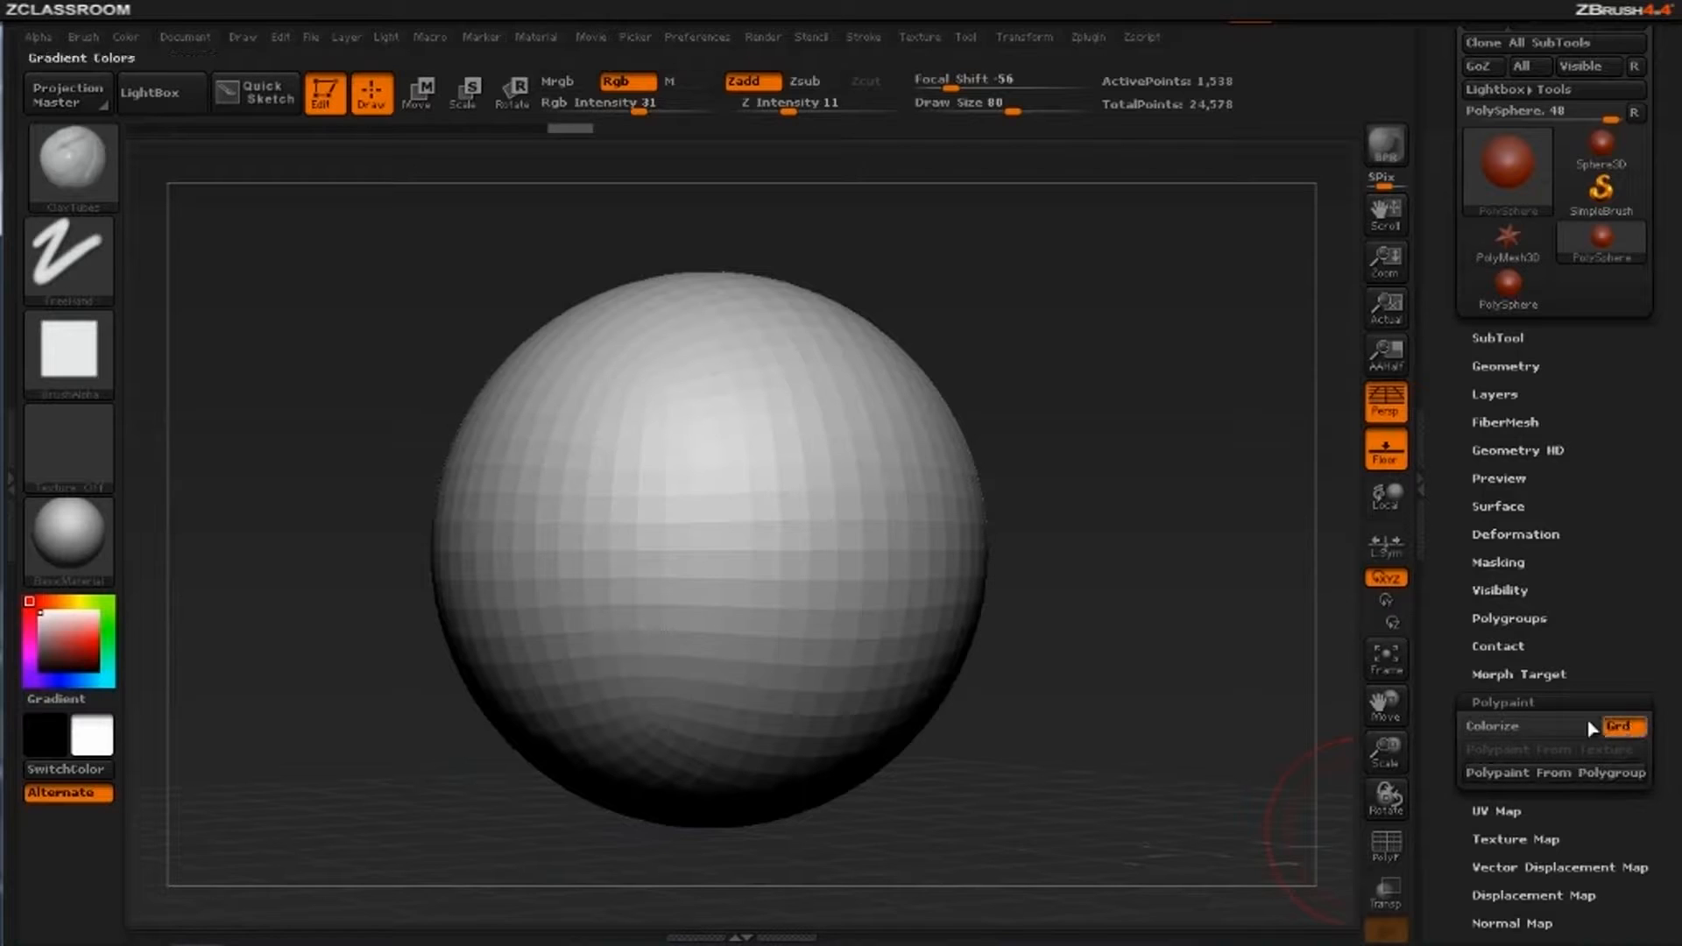
{"action": "left_click", "coordinate": [1528, 730]}
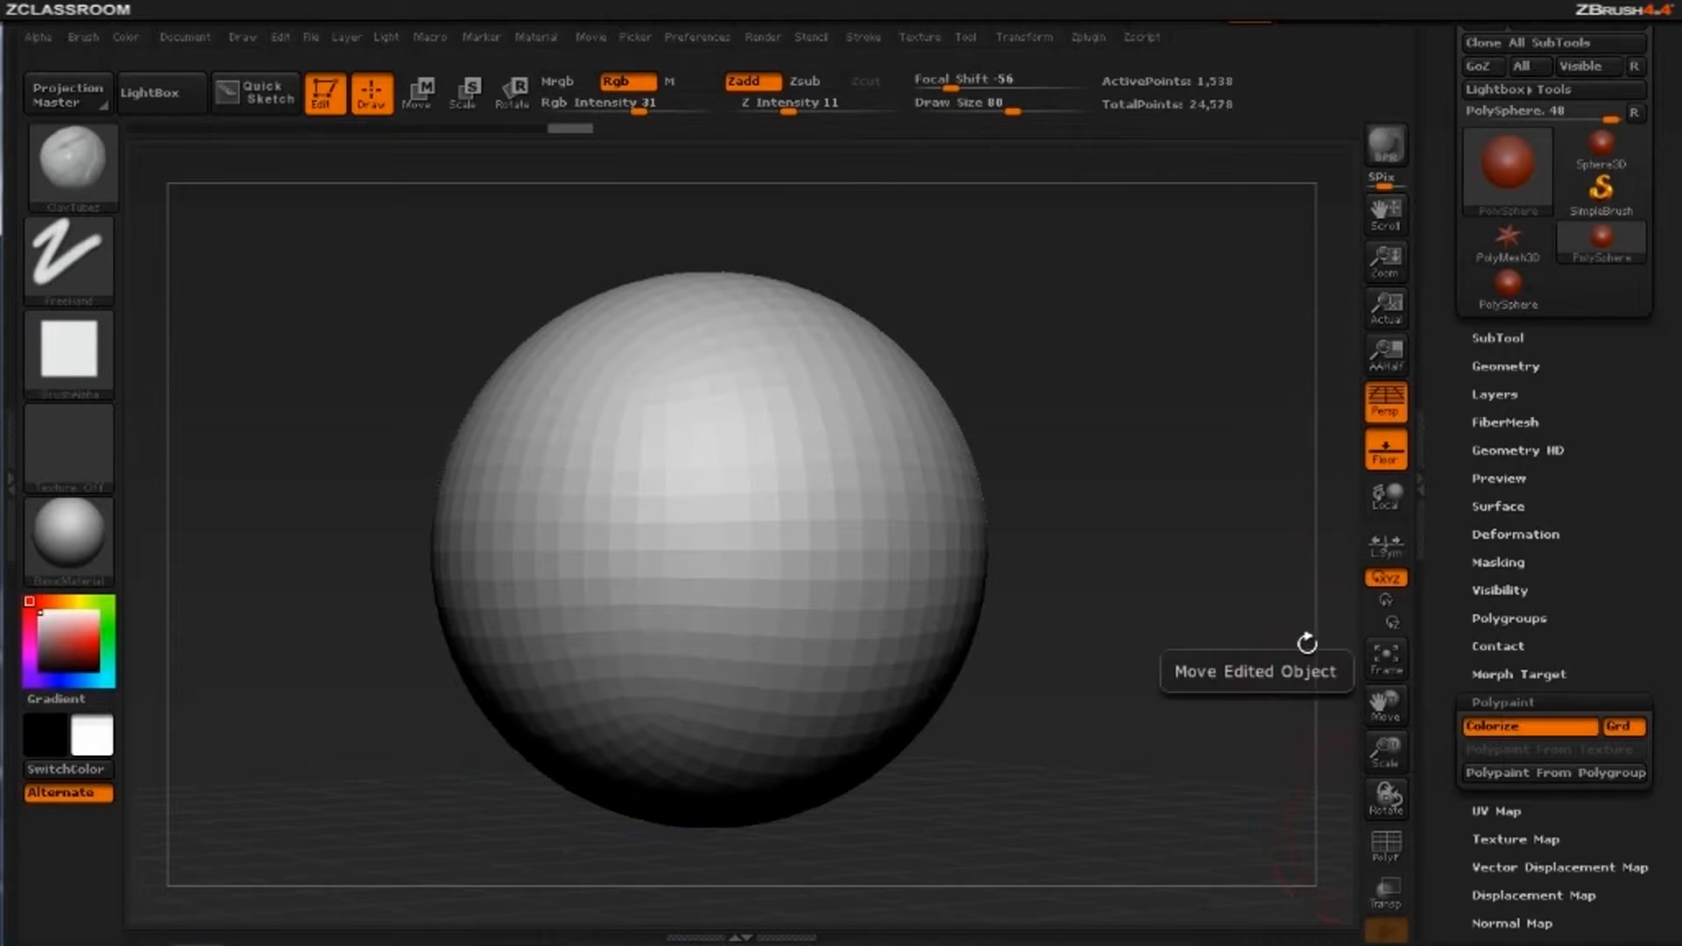
{"action": "mouse_move", "coordinate": [1224, 574]}
{"action": "left_mouse_down"}
{"action": "mouse_move", "coordinate": [1201, 565]}
{"action": "mouse_move", "coordinate": [1233, 578]}
{"action": "left_mouse_up"}
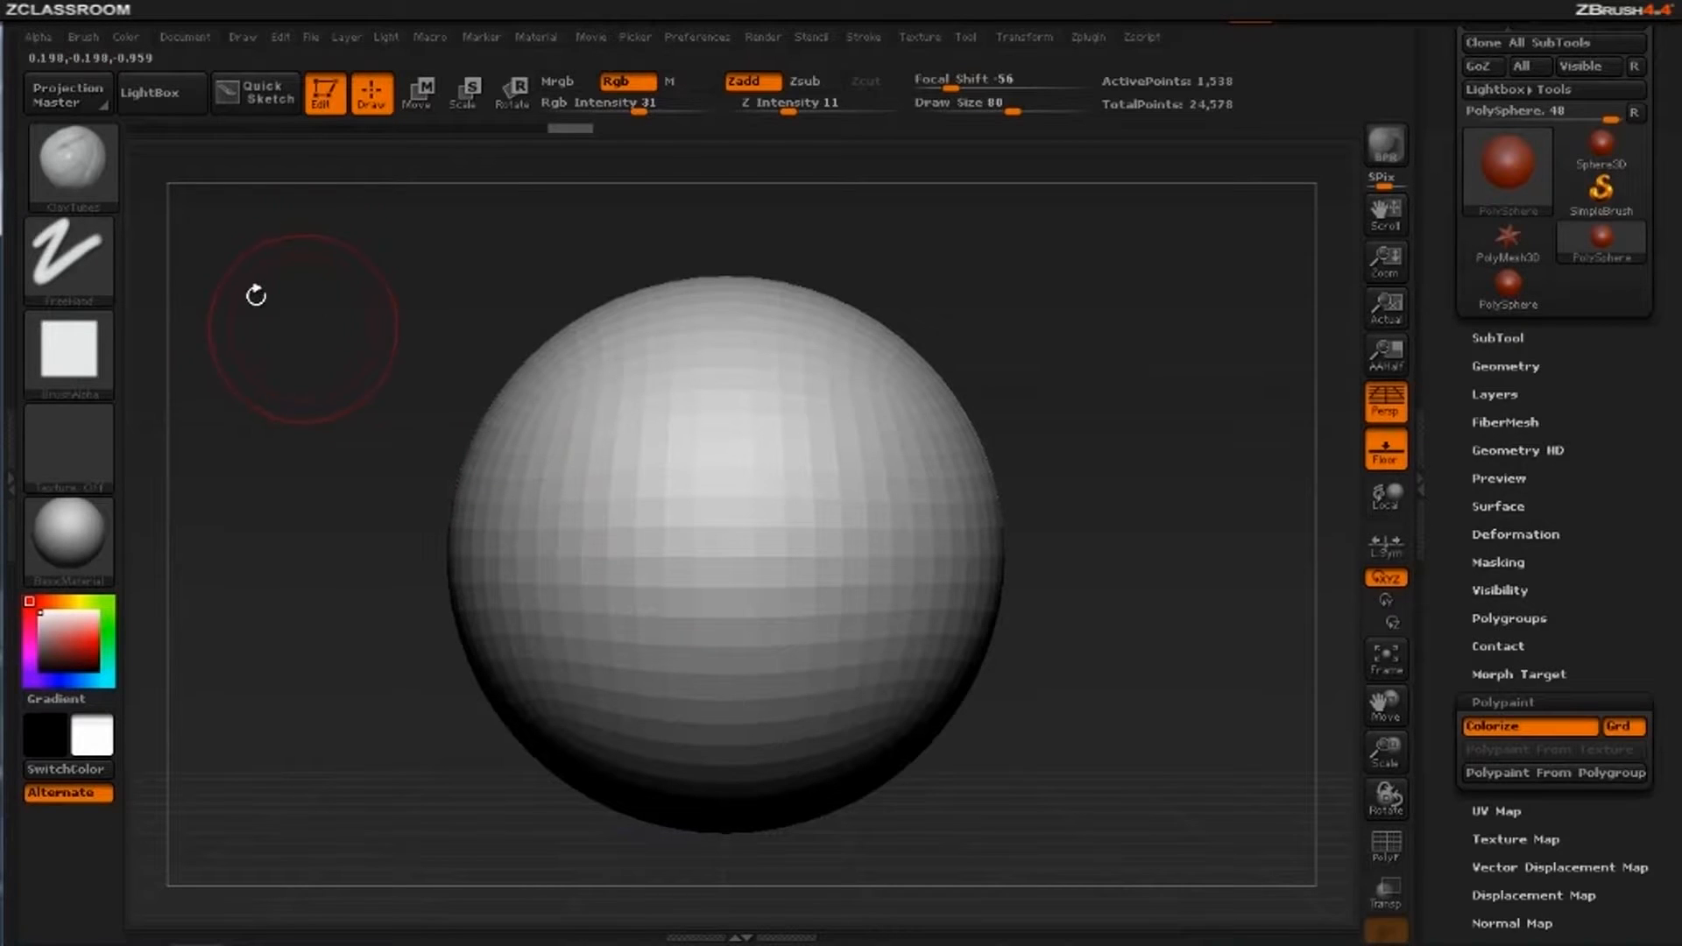
Select the Standard brush and choose a red painting colour
{"action": "left_click", "coordinate": [92, 188]}
{"action": "left_click", "coordinate": [938, 195]}
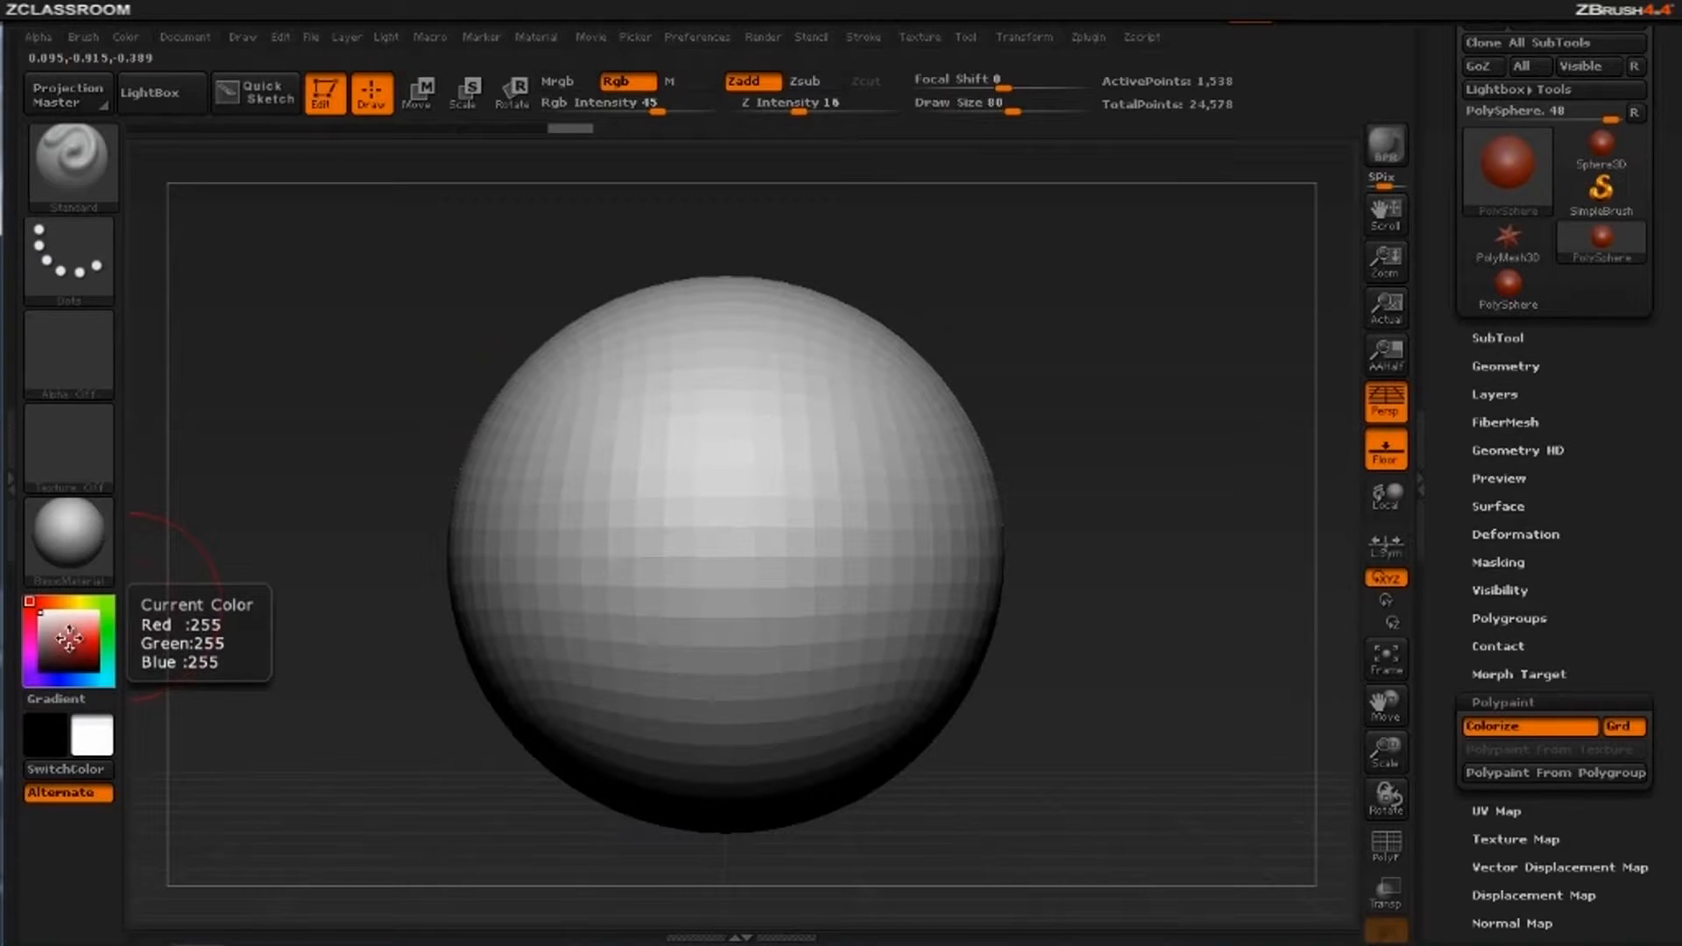
{"action": "left_click", "coordinate": [73, 644]}
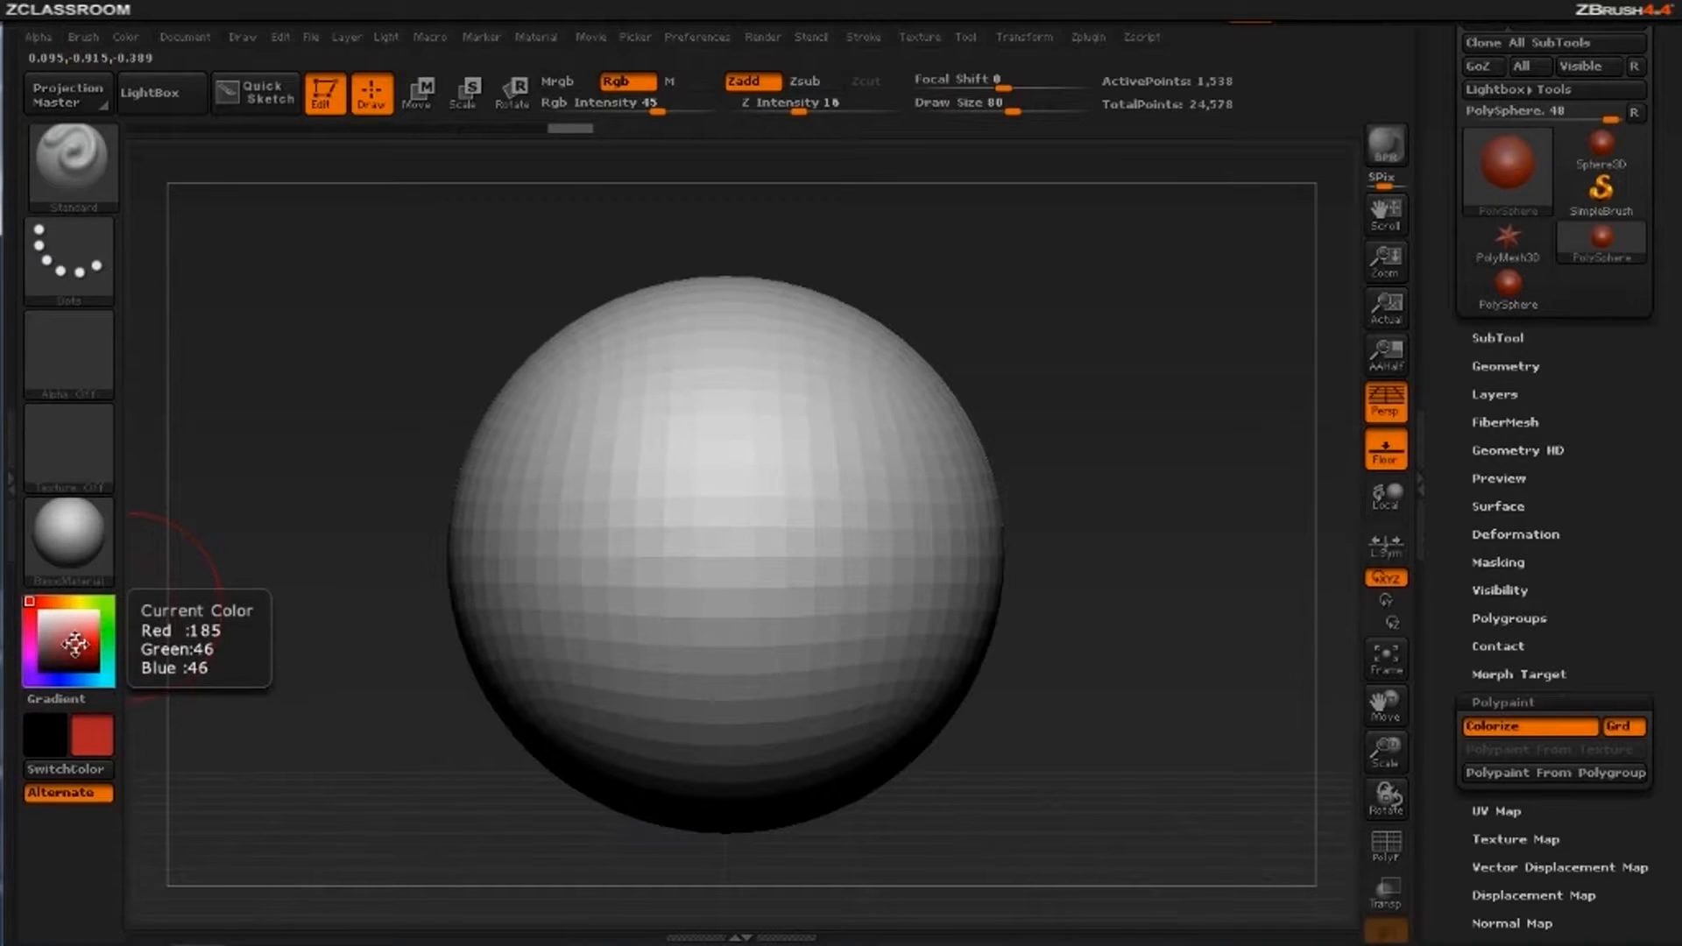
{"action": "left_click", "coordinate": [78, 643]}
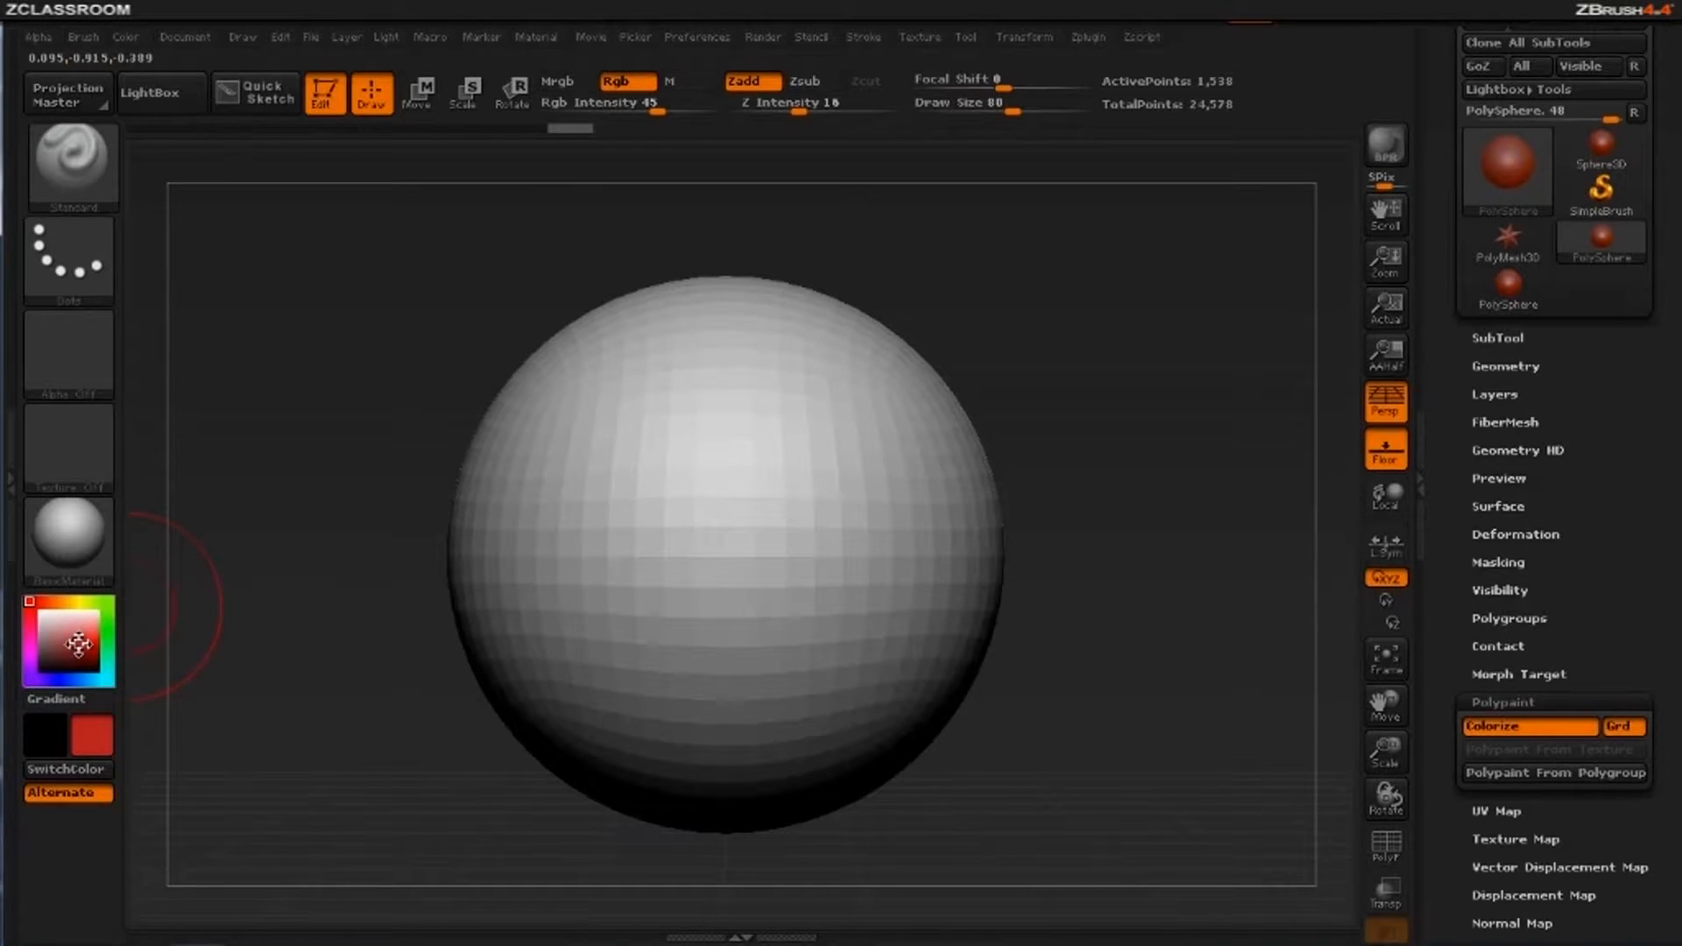
Turn off Zadd so the brush applies only Rgb, and adjust the painting colour to a deeper red
{"action": "left_click", "coordinate": [761, 82]}
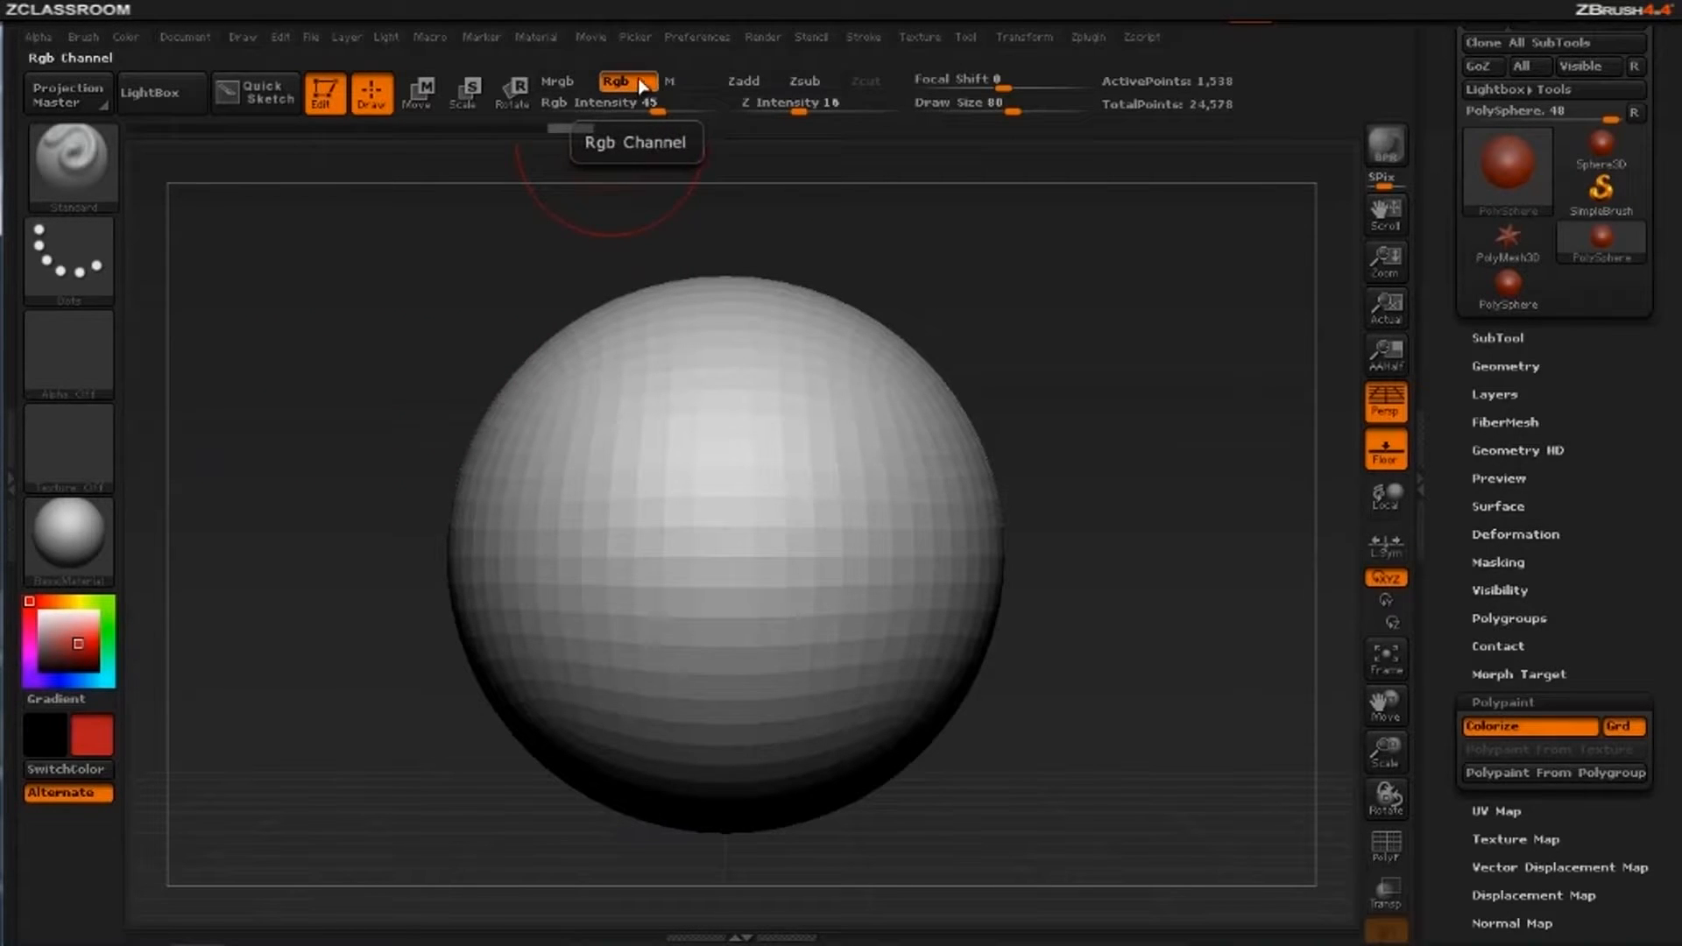
{"action": "left_click", "coordinate": [66, 630]}
{"action": "mouse_move", "coordinate": [66, 630]}
{"action": "left_mouse_down"}
{"action": "mouse_move", "coordinate": [59, 652]}
{"action": "mouse_move", "coordinate": [89, 650]}
{"action": "left_mouse_up"}
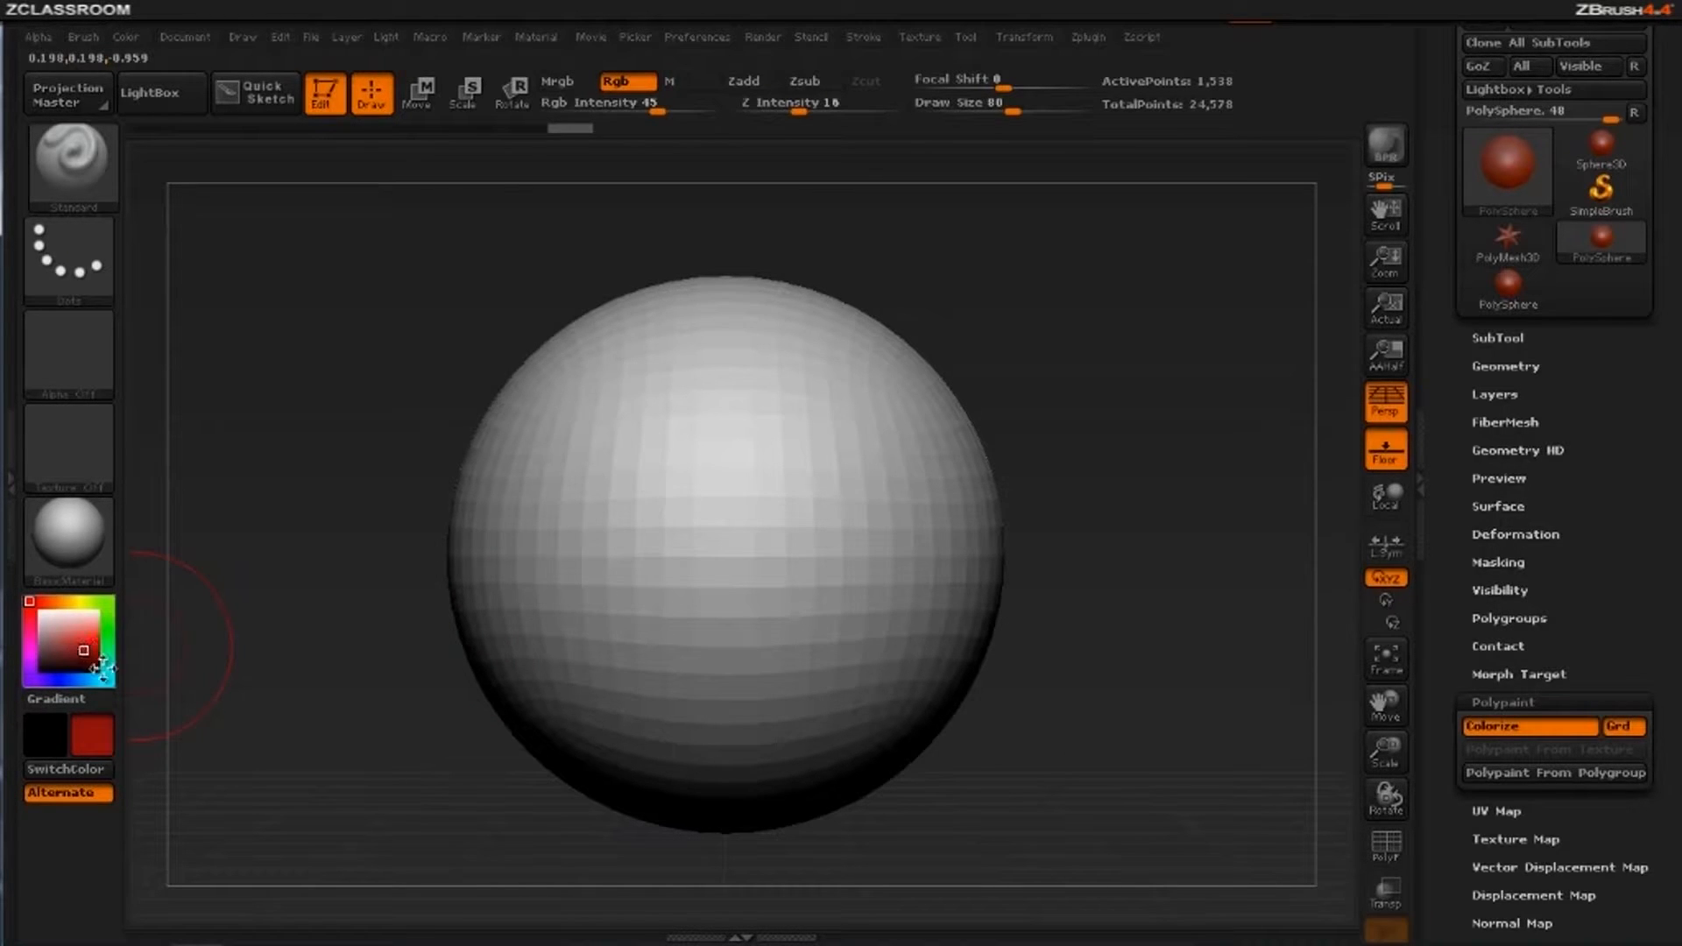
{"action": "left_click", "coordinate": [80, 646]}
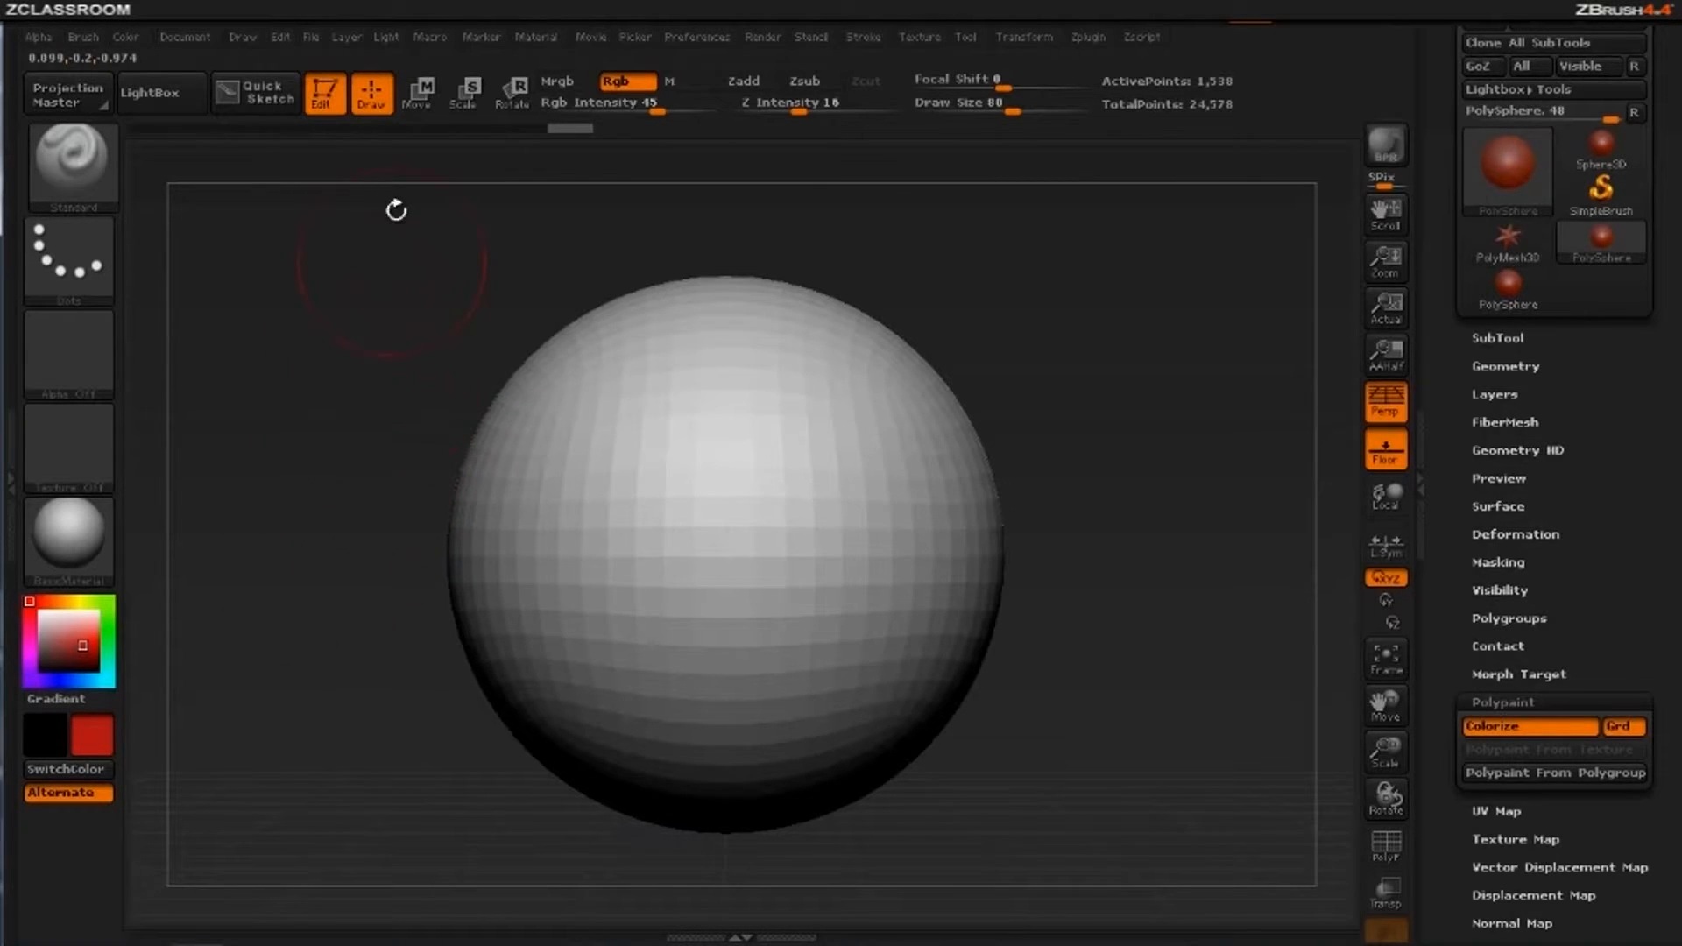
Try sampling colours from under the pointer, and pick white from the sphere with the colour swatch
{"action": "key", "text": "c"}
{"action": "key", "text": "c"}
{"action": "key", "text": "c"}
{"action": "key", "text": "c"}
{"action": "key", "text": "c"}
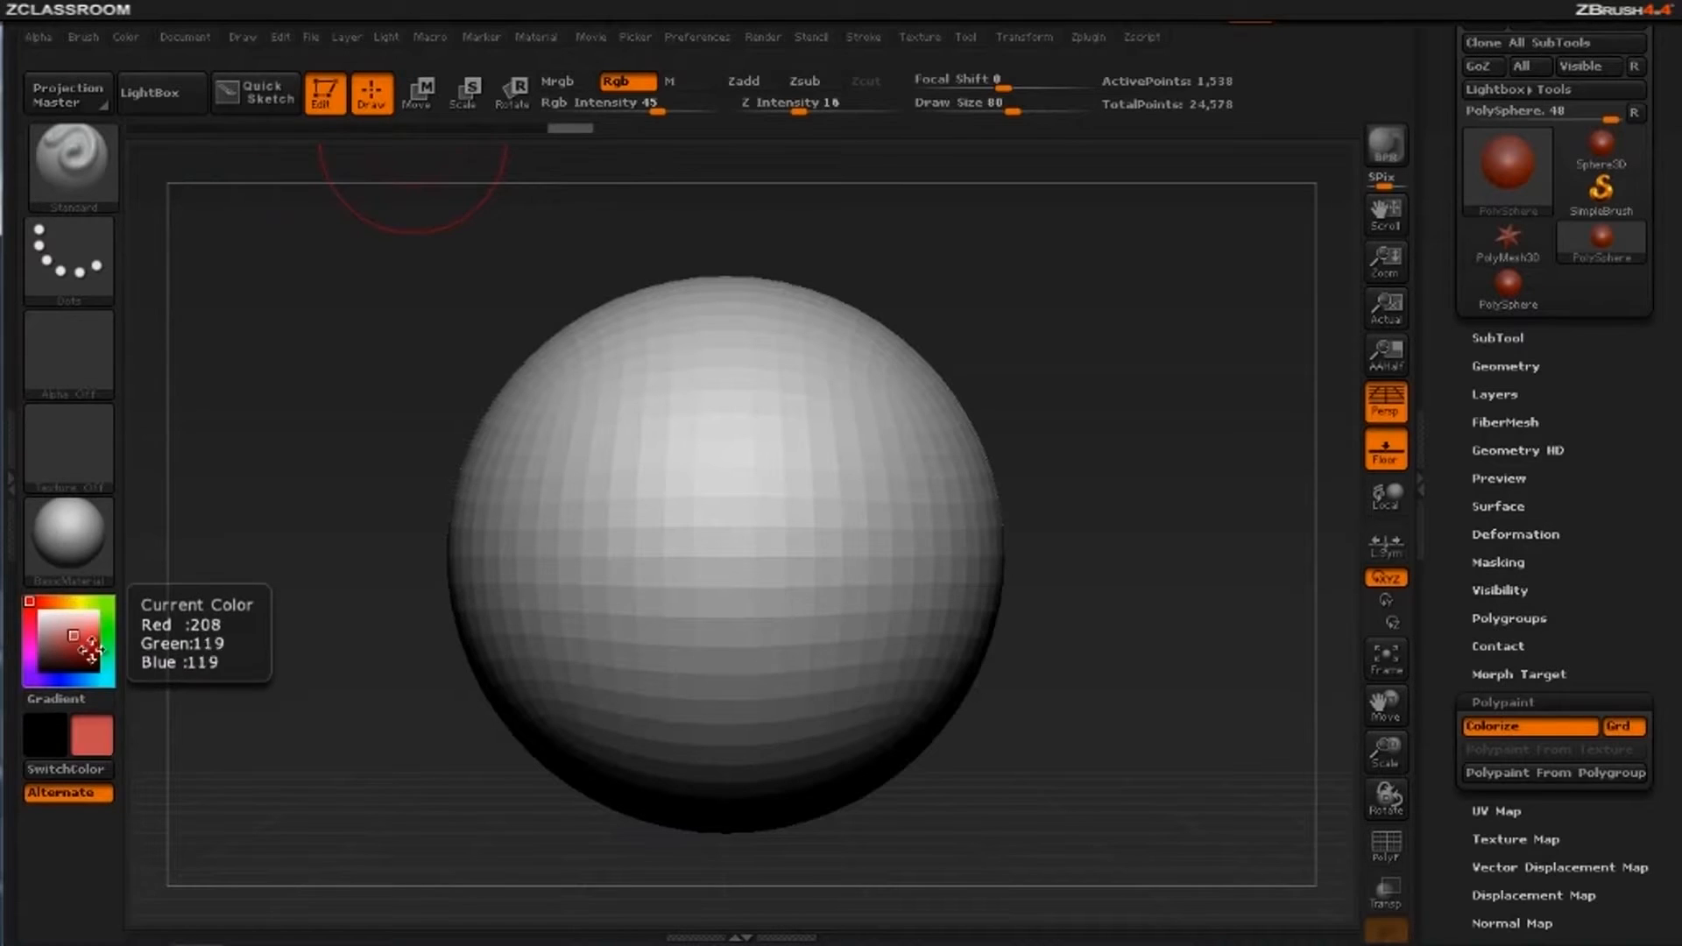
{"action": "left_click_drag", "start_coordinate": [105, 731], "coordinate": [638, 552]}
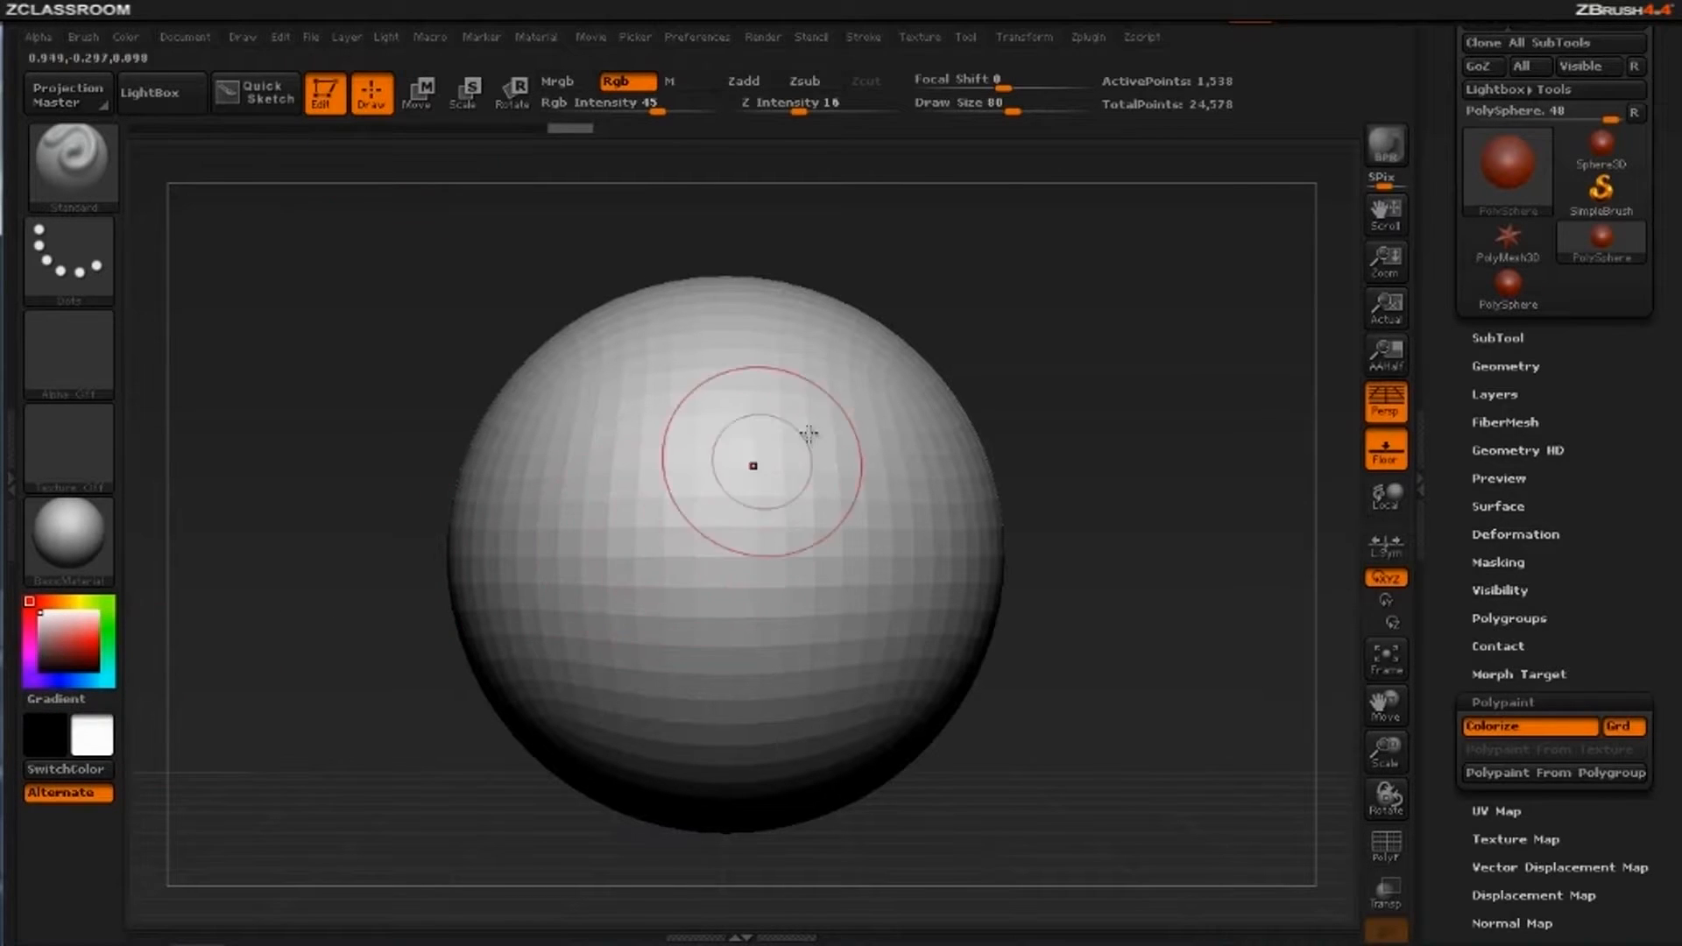
Sample several painting colours from around the interface, including orange, pinkish red and brownish red
{"action": "key", "text": "c"}
{"action": "key", "text": "c"}
{"action": "key", "text": "c"}
{"action": "key", "text": "c"}
{"action": "key", "text": "c"}
{"action": "key", "text": "c"}
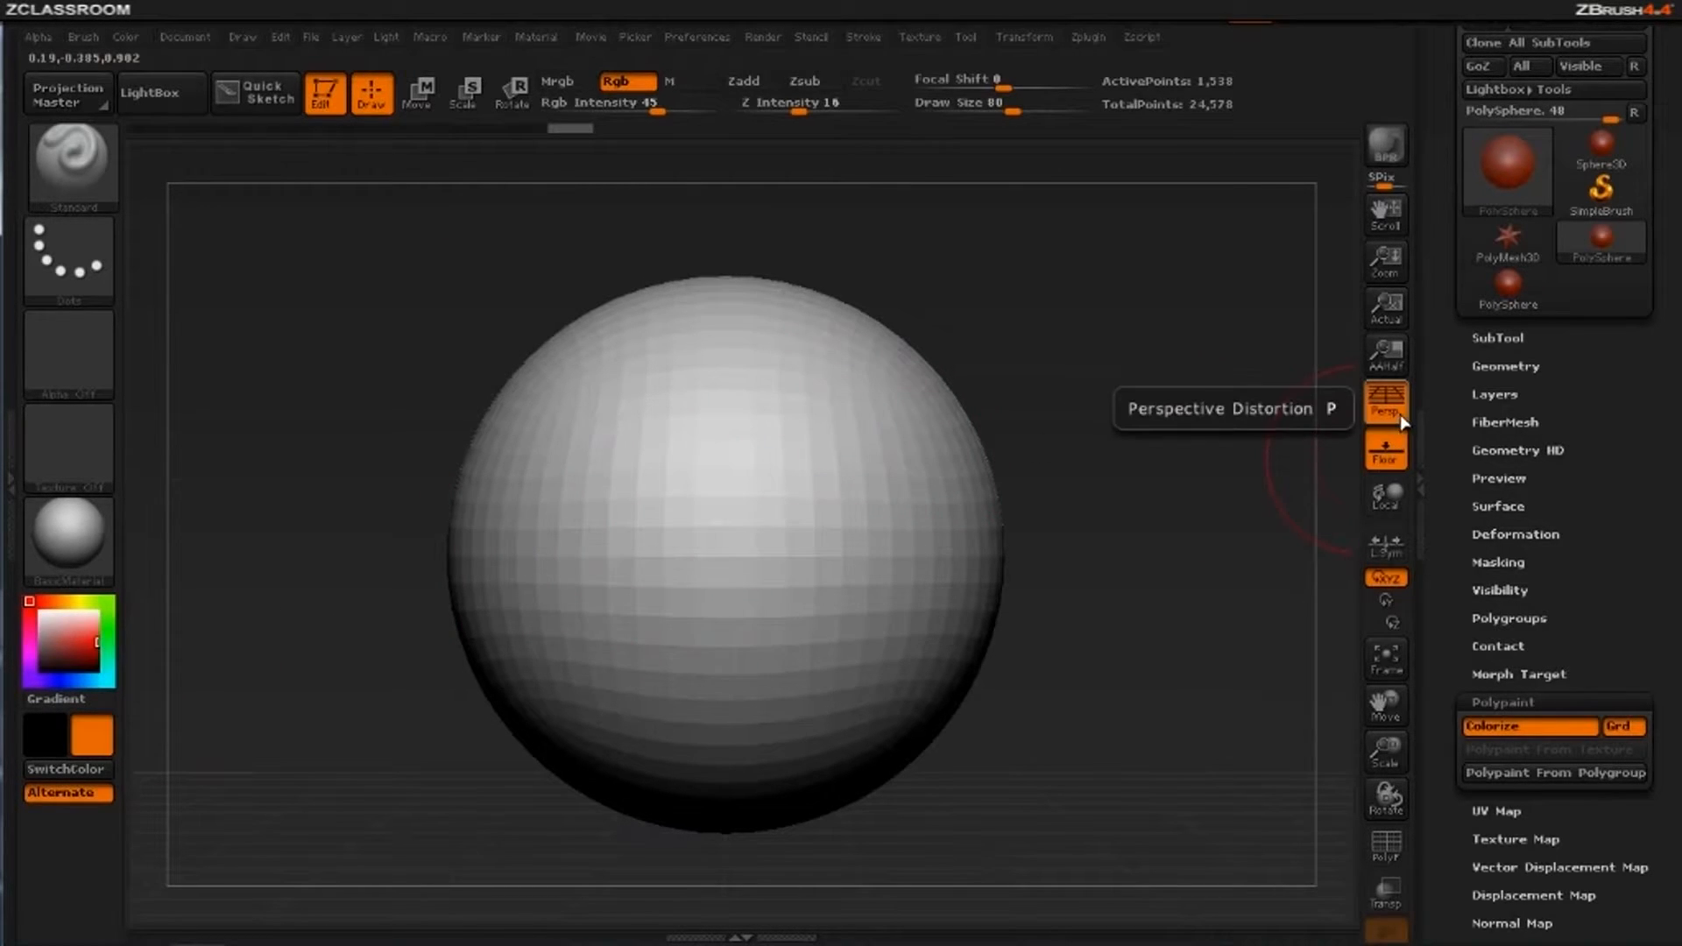
{"action": "key", "text": "c"}
{"action": "key", "text": "c"}
{"action": "key", "text": "c"}
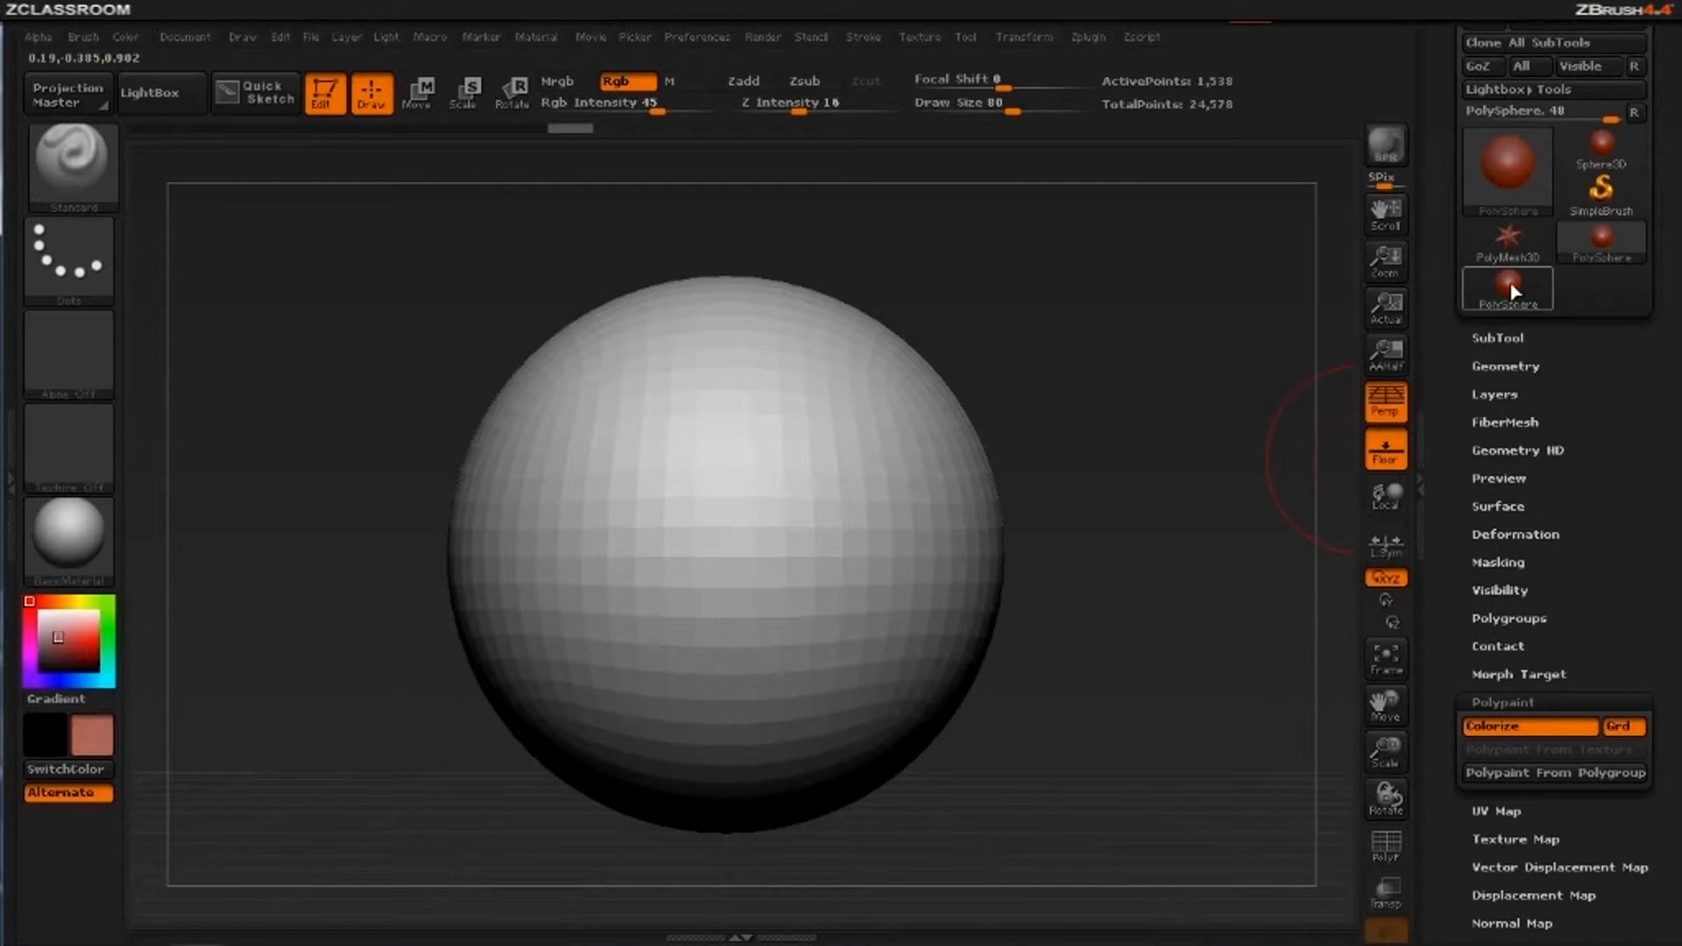
{"action": "key", "text": "c"}
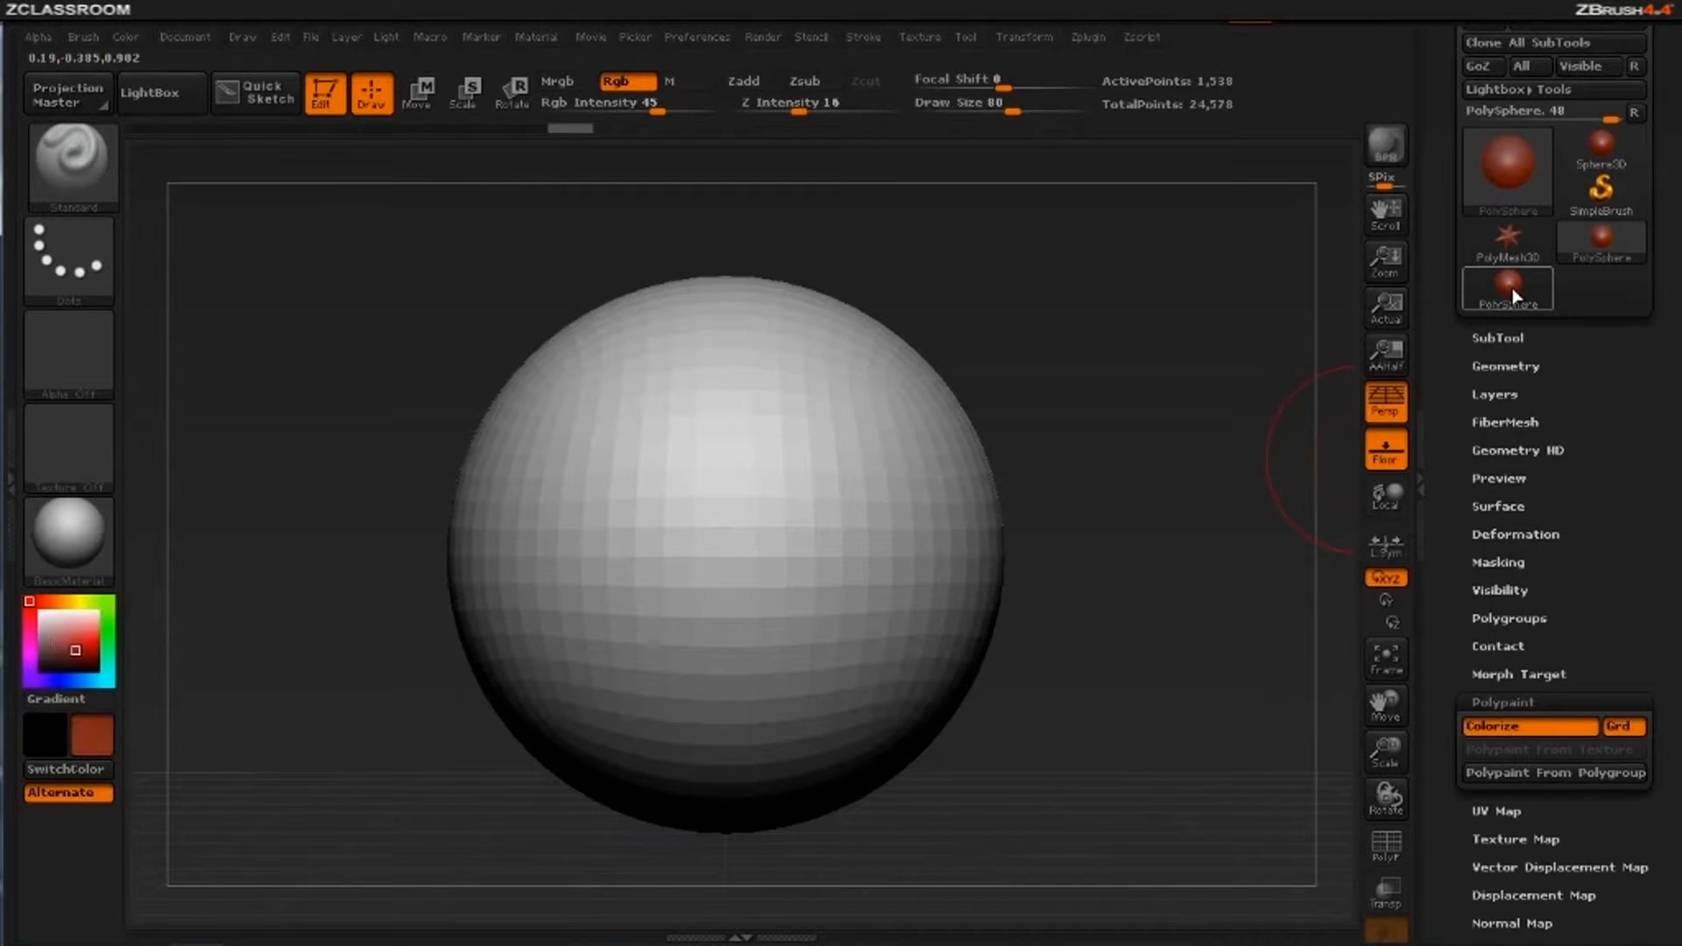
Sample a bright red and paint a curved stroke across the front left of the sphere at subdivision level 1
{"action": "key", "text": "c"}
{"action": "key", "text": "c"}
{"action": "key", "text": "c"}
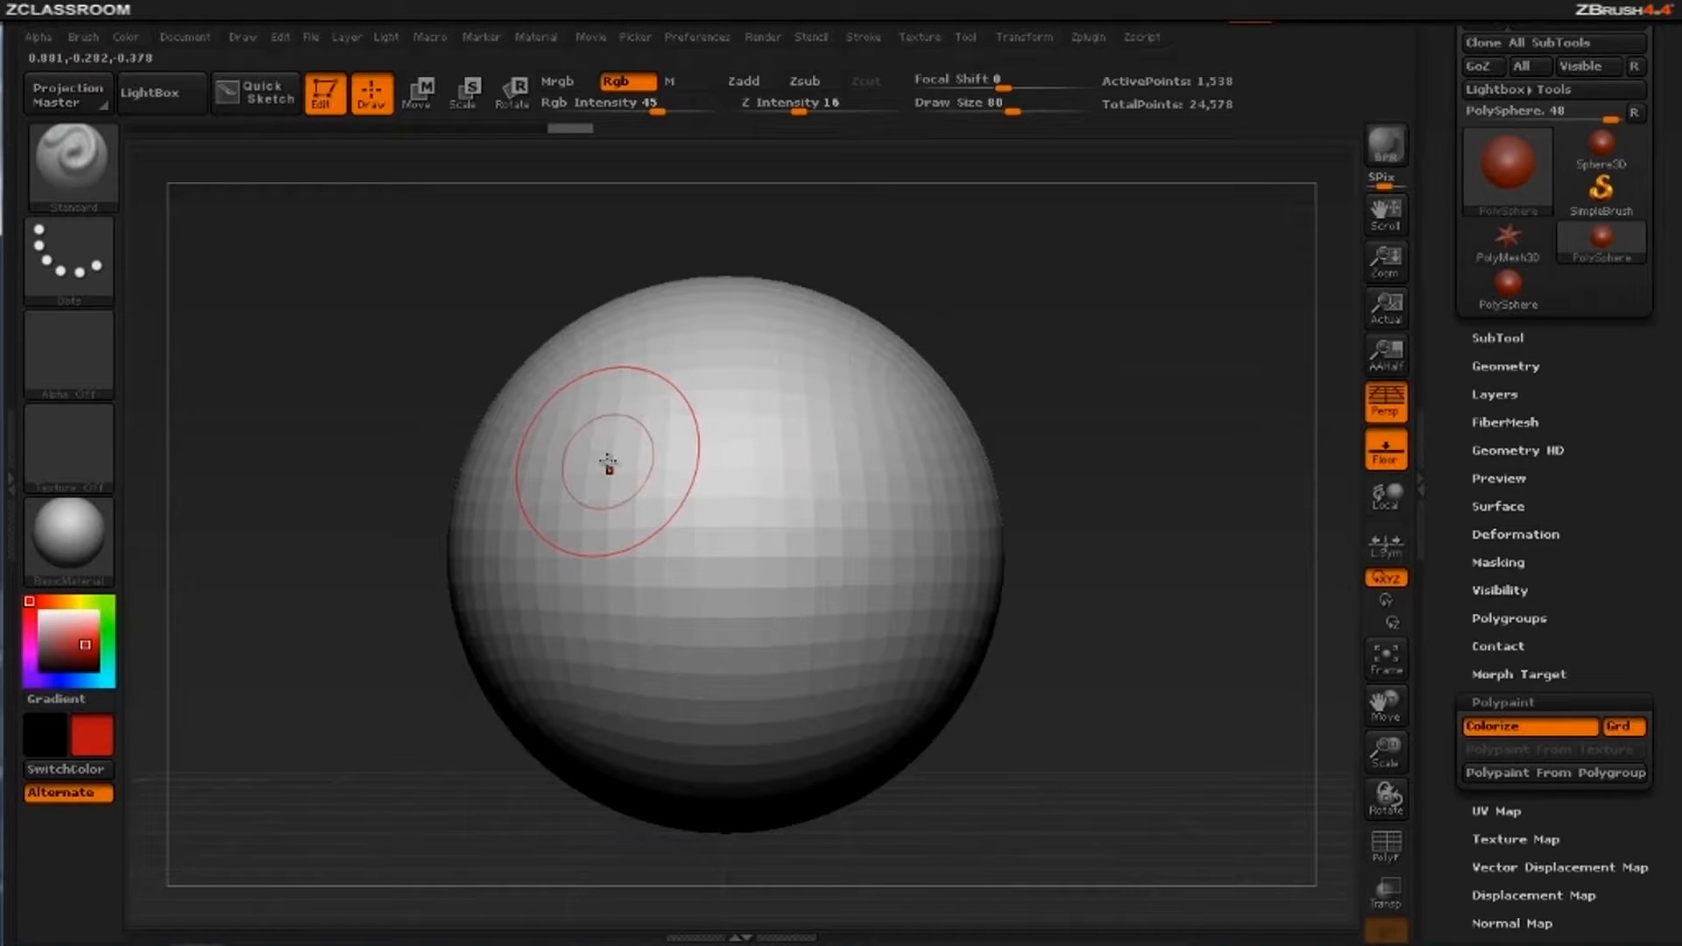
{"action": "mouse_move", "coordinate": [570, 450]}
{"action": "left_mouse_down"}
{"action": "mouse_move", "coordinate": [563, 466]}
{"action": "mouse_move", "coordinate": [703, 585]}
{"action": "mouse_move", "coordinate": [717, 539]}
{"action": "mouse_move", "coordinate": [745, 526]}
{"action": "left_mouse_up"}
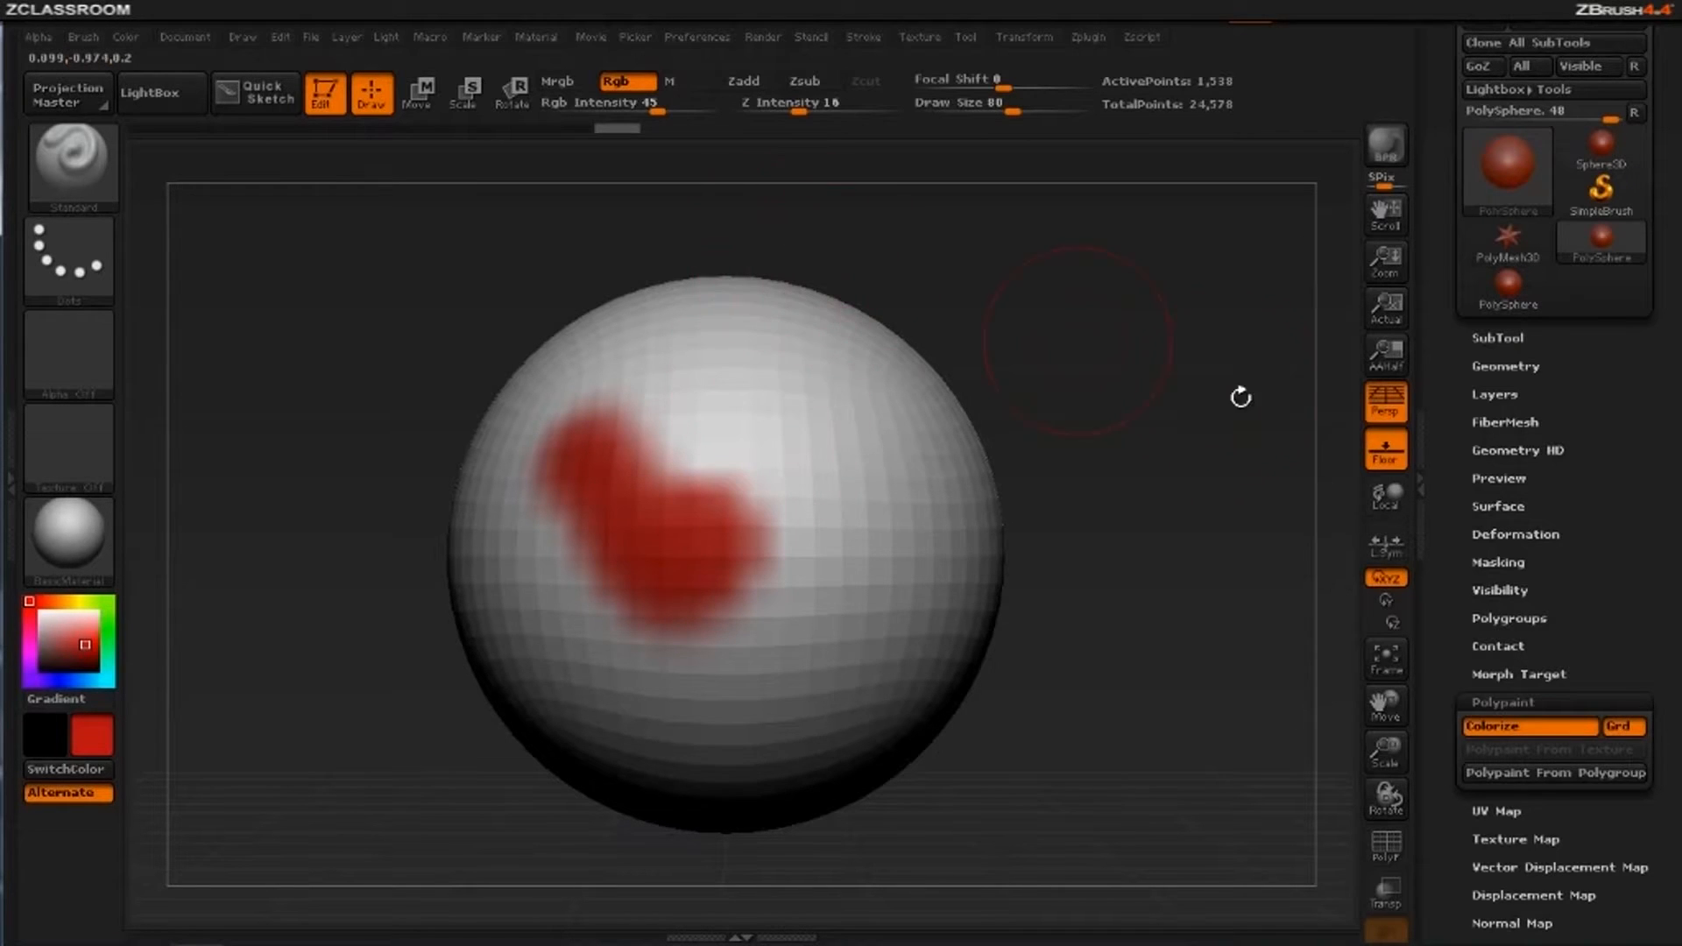
Raise the sphere to subdivision level 3 and paint a second red stroke on its upper right side
{"action": "left_click", "coordinate": [1498, 366]}
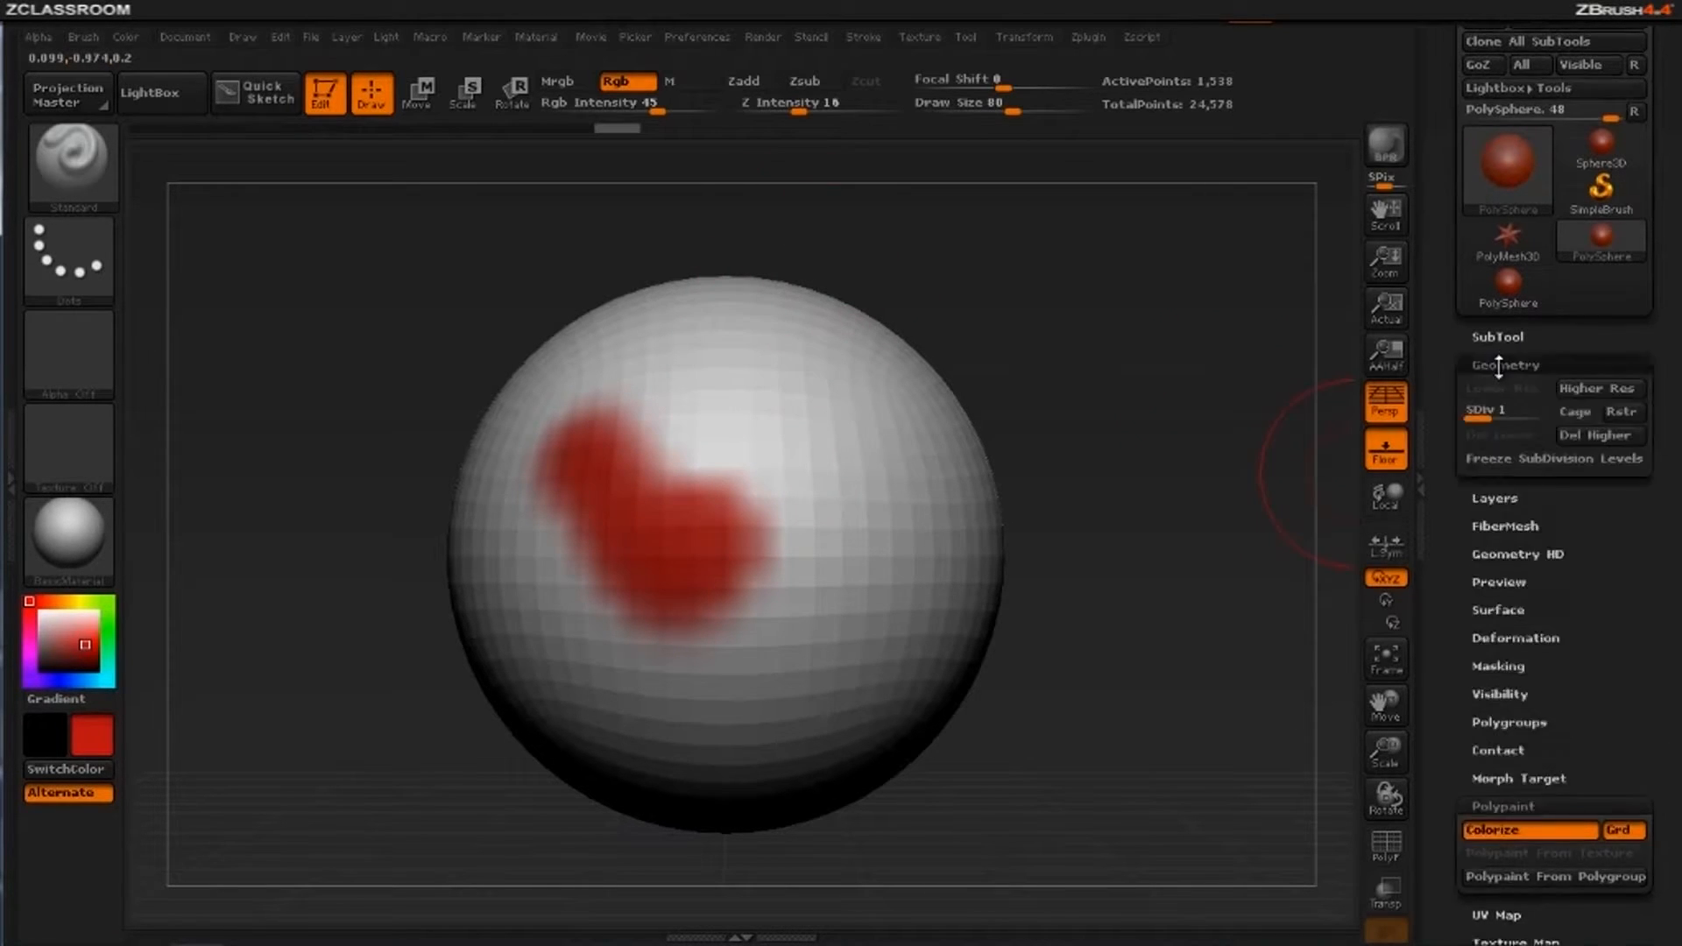
{"action": "left_click", "coordinate": [1495, 410]}
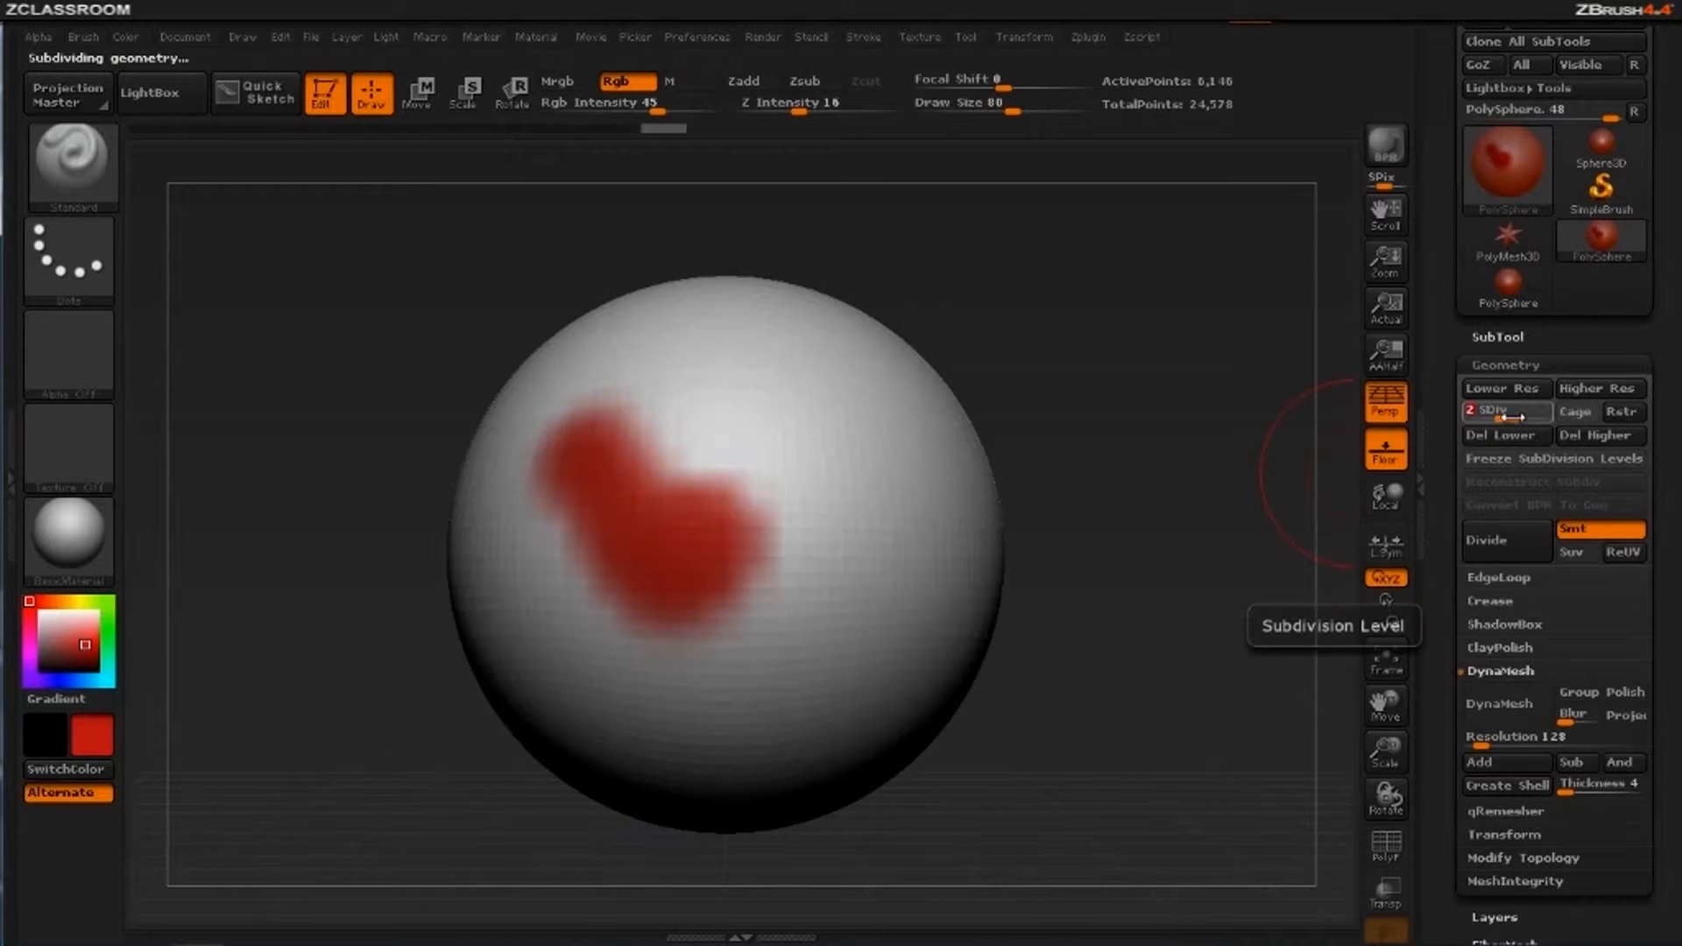
{"action": "left_click_drag", "start_coordinate": [1509, 417], "coordinate": [1537, 417]}
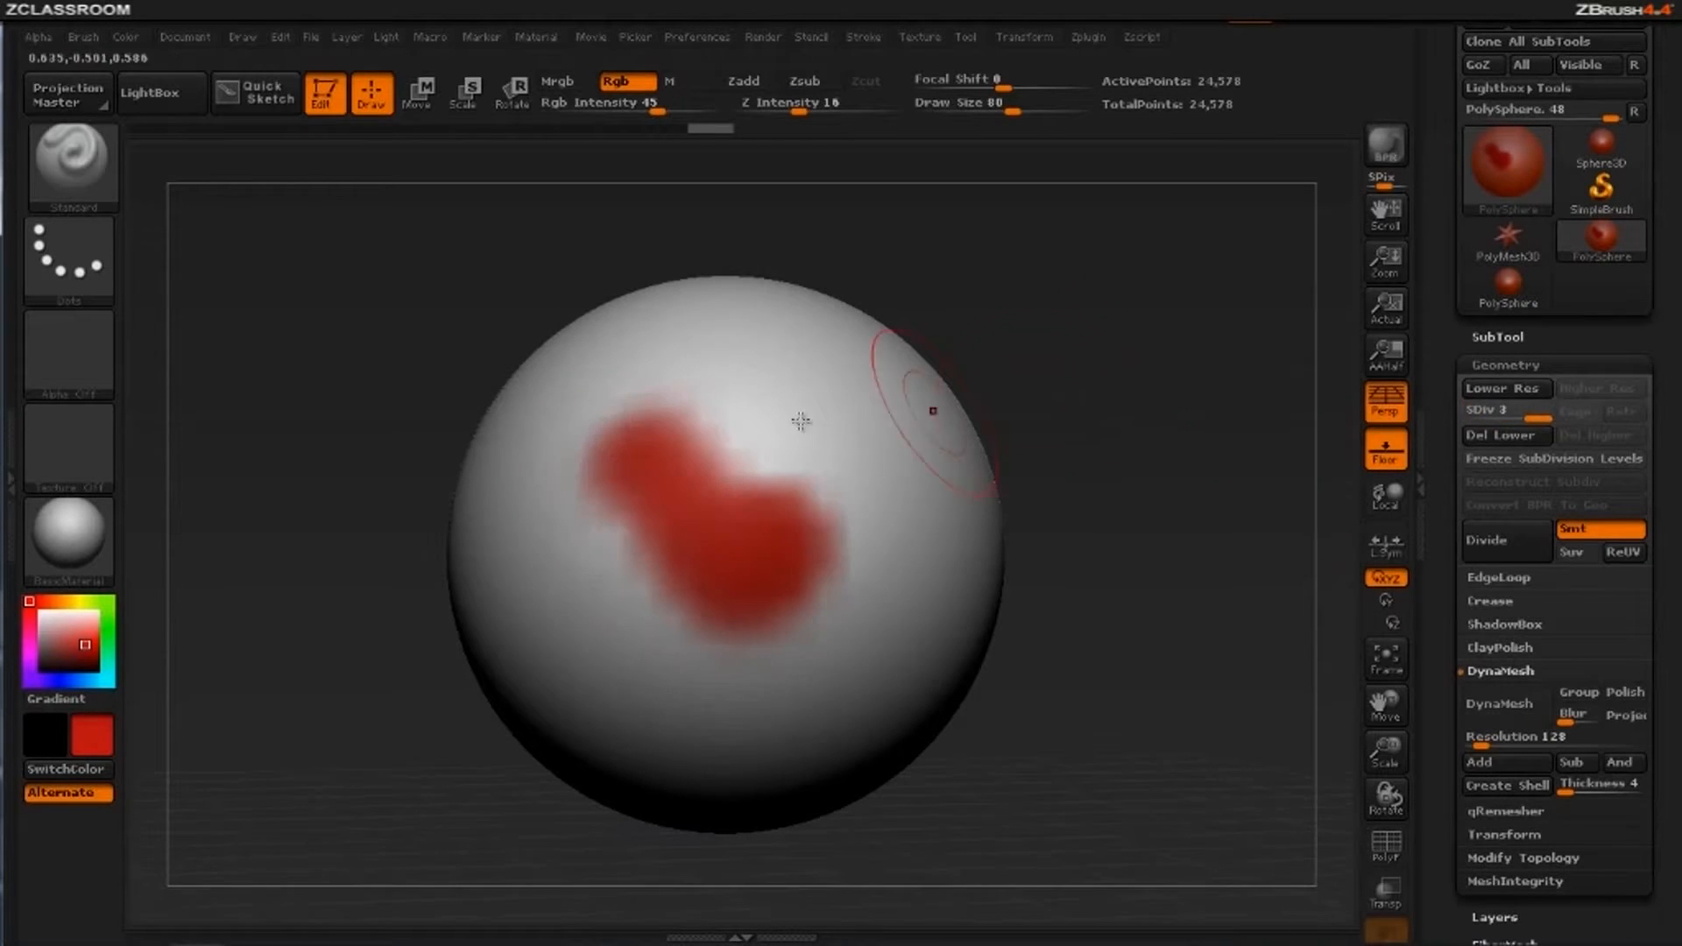
{"action": "mouse_move", "coordinate": [765, 447]}
{"action": "left_mouse_down"}
{"action": "mouse_move", "coordinate": [825, 403]}
{"action": "mouse_move", "coordinate": [773, 443]}
{"action": "left_mouse_up"}
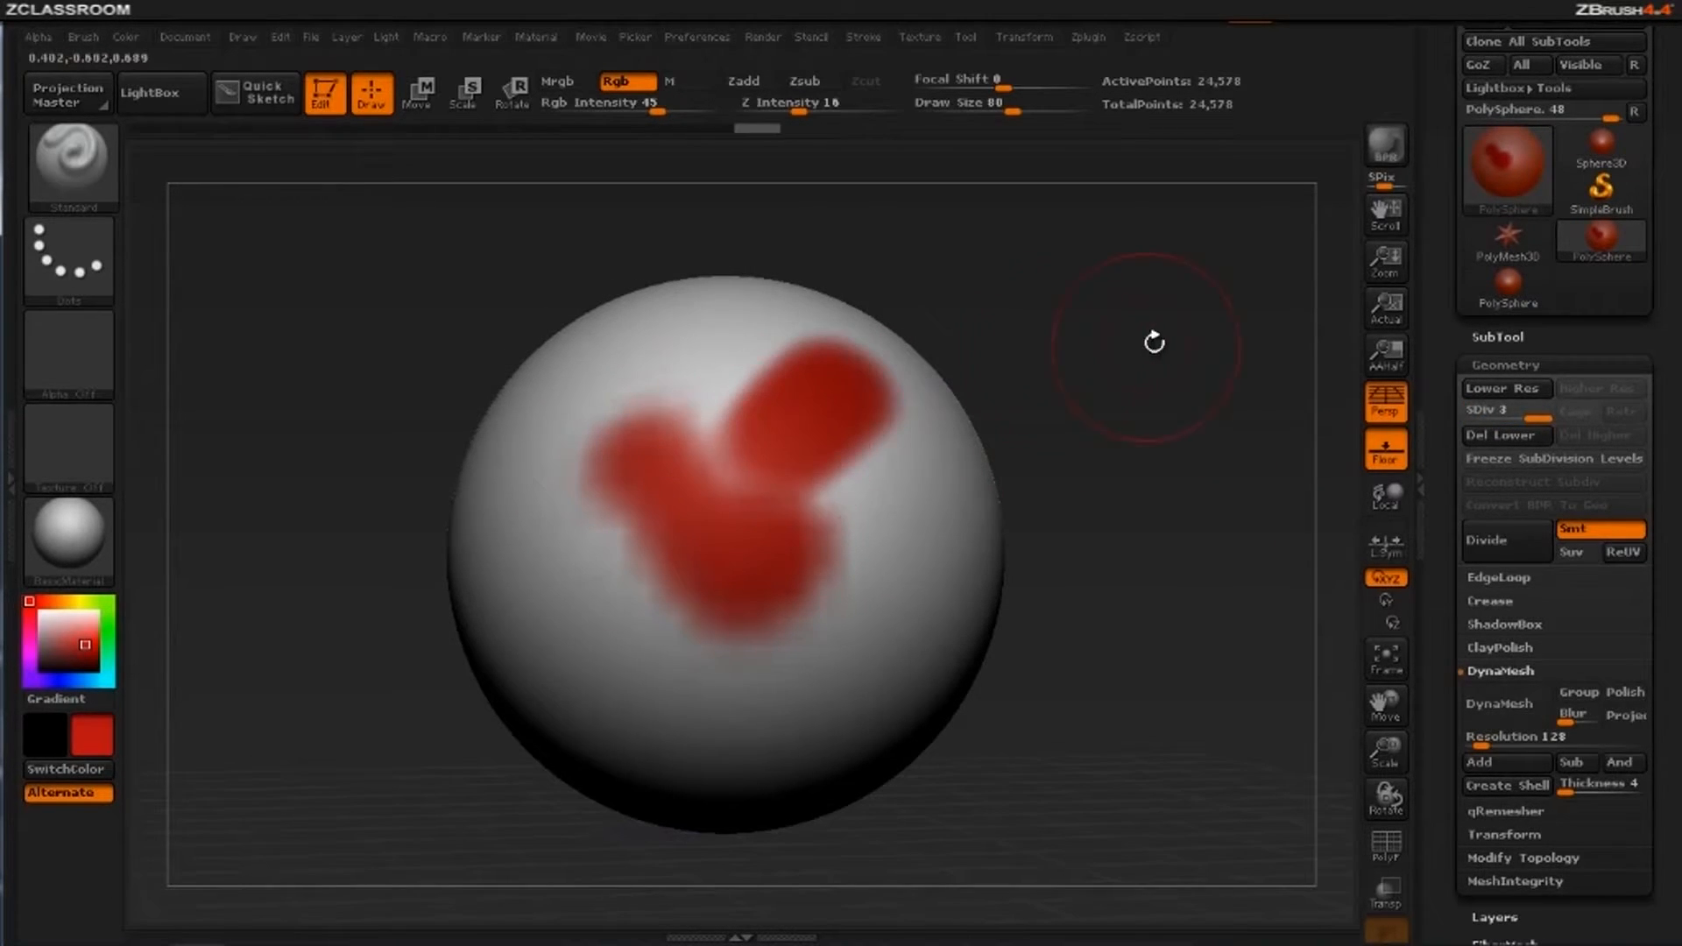
Subdivide the sphere twice more, up to subdivision level 5
{"action": "mouse_move", "coordinate": [1153, 342]}
{"action": "left_mouse_down"}
{"action": "mouse_move", "coordinate": [1099, 350]}
{"action": "mouse_move", "coordinate": [1186, 353]}
{"action": "left_mouse_up"}
{"action": "mouse_move", "coordinate": [1164, 416]}
{"action": "left_mouse_down", "text": "alt"}
{"action": "mouse_move", "coordinate": [1164, 360]}
{"action": "mouse_move", "coordinate": [1189, 463]}
{"action": "mouse_move", "coordinate": [1220, 376]}
{"action": "mouse_move", "coordinate": [1233, 400]}
{"action": "left_mouse_up", "text": "alt"}
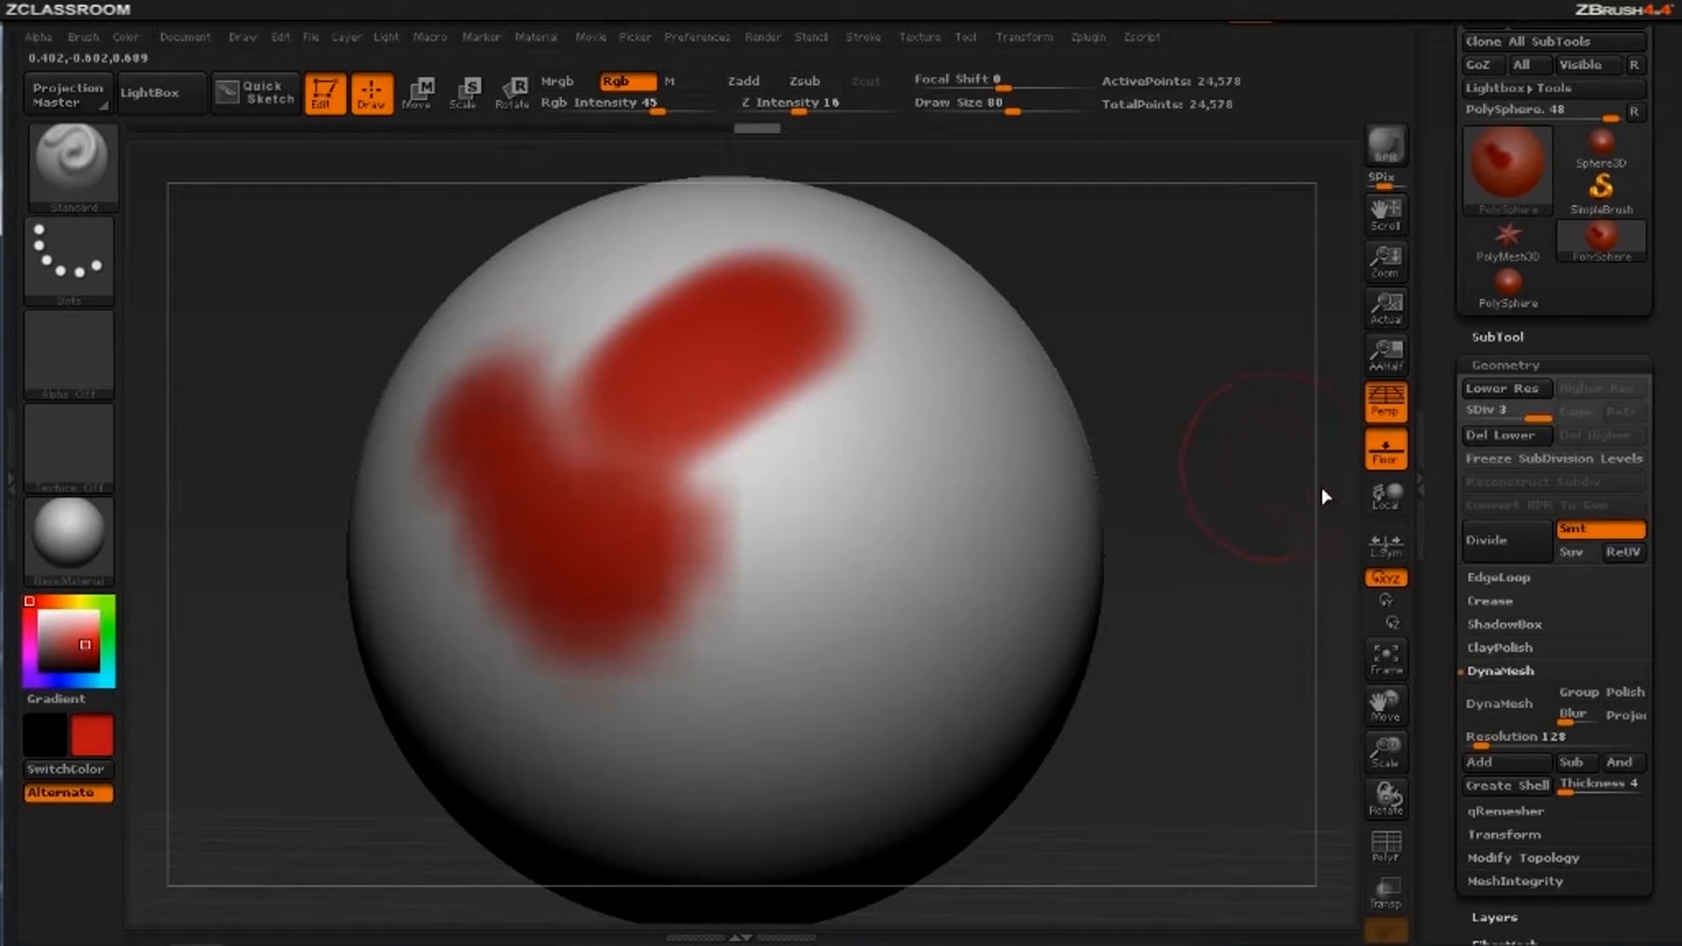
{"action": "left_click", "coordinate": [1501, 548]}
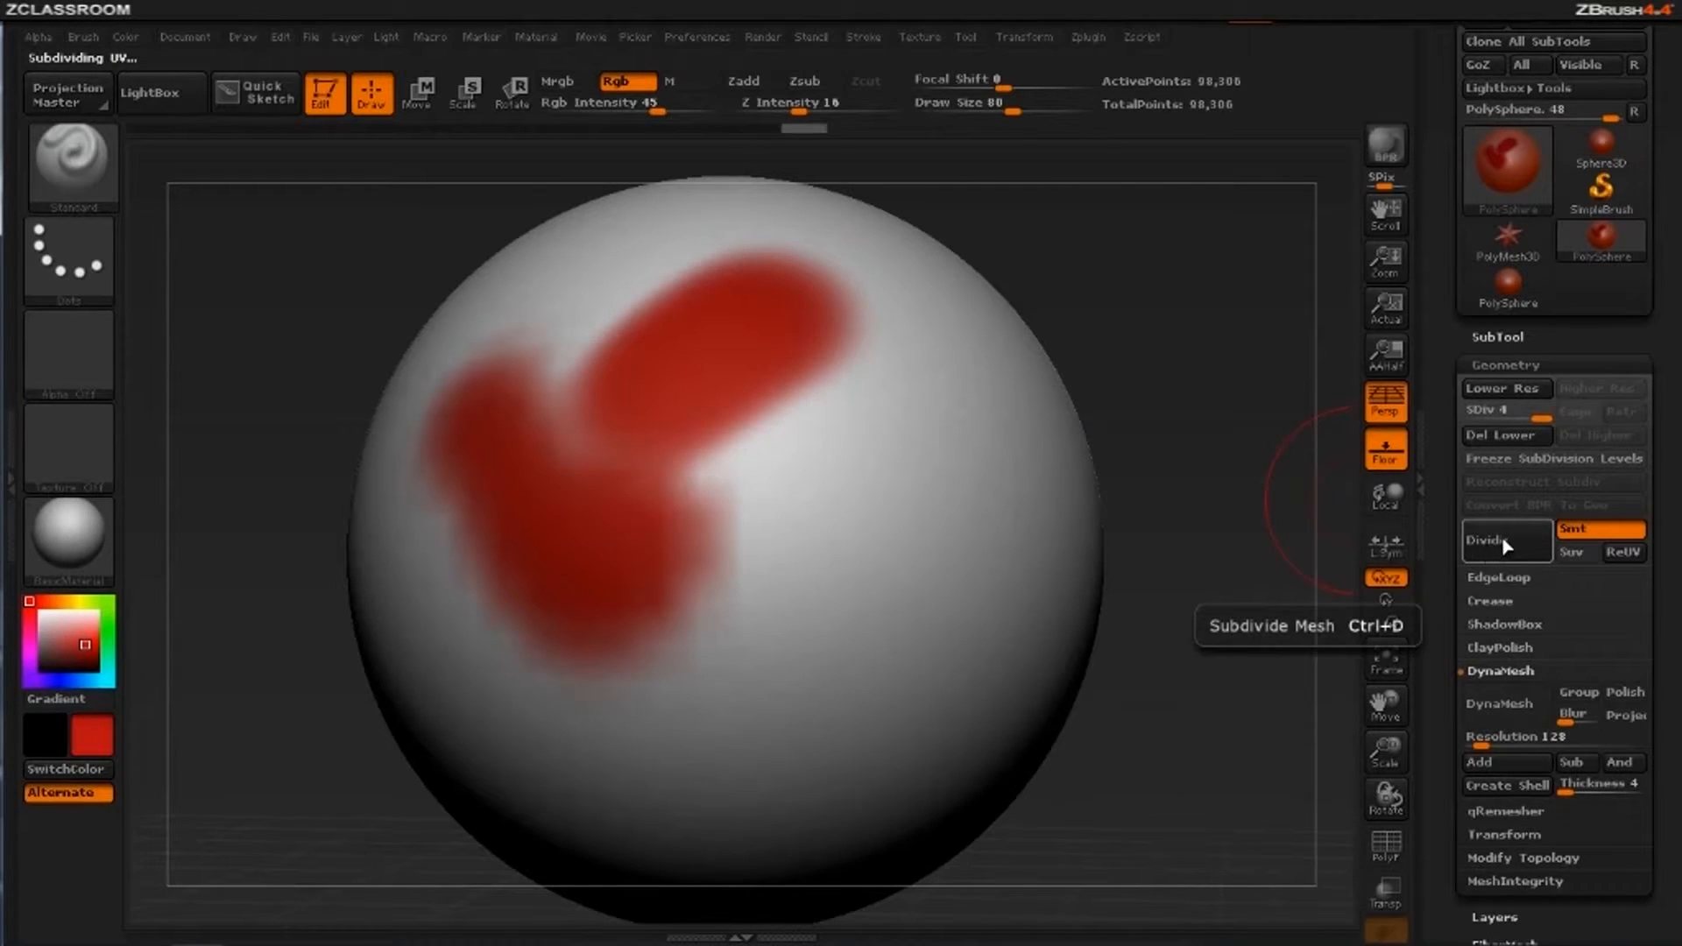
{"action": "mouse_move", "coordinate": [1186, 386]}
{"action": "left_mouse_down"}
{"action": "mouse_move", "coordinate": [1212, 391]}
{"action": "mouse_move", "coordinate": [1235, 366]}
{"action": "mouse_move", "coordinate": [1214, 372]}
{"action": "left_mouse_up"}
{"action": "key", "text": "ctrl"}
{"action": "key", "text": "ctrl+d"}
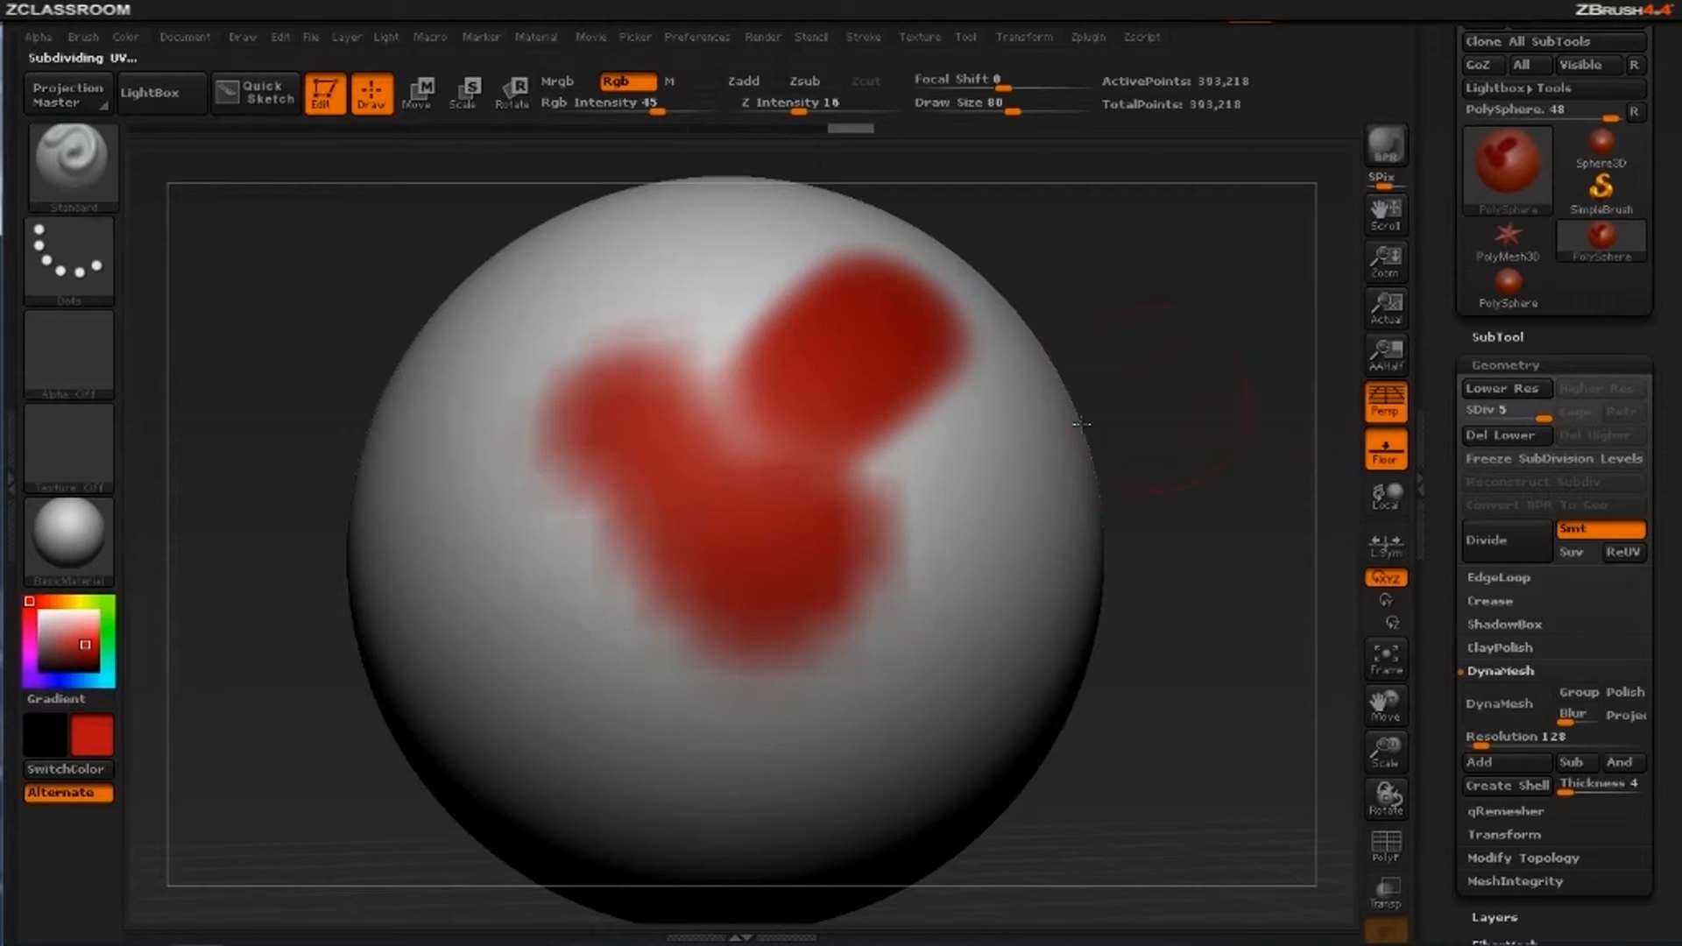
Compare the painted red strokes at subdivision level 1 with their appearance at subdivision level 5
{"action": "left_click_drag", "start_coordinate": [1458, 412], "coordinate": [1392, 421]}
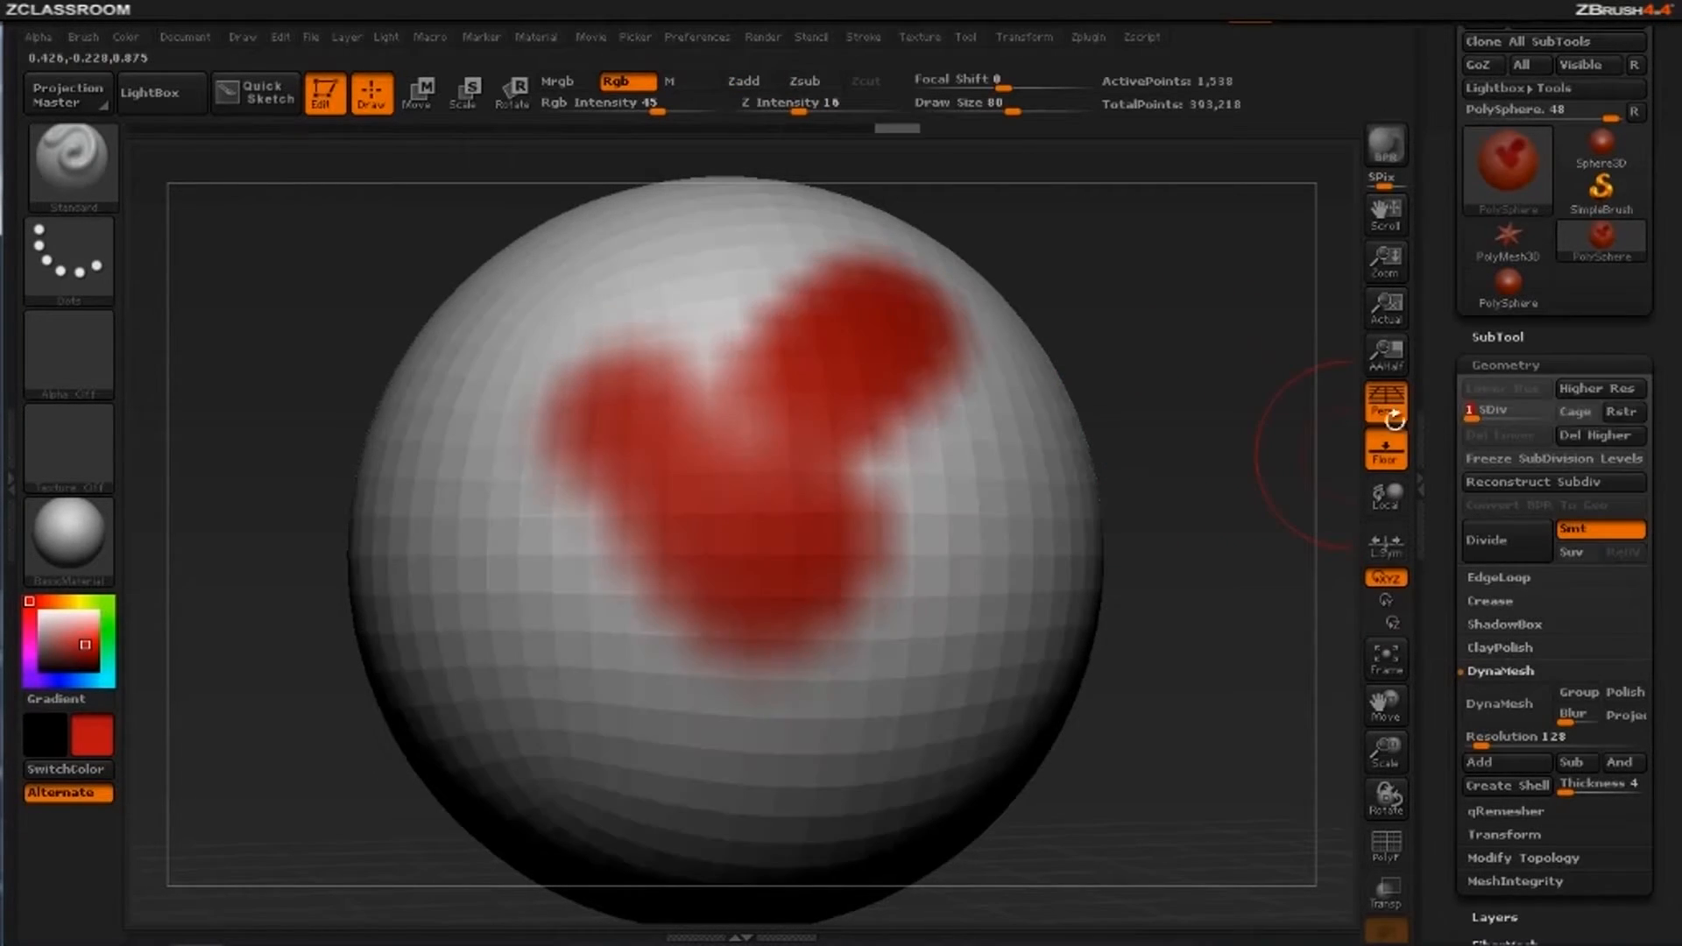
{"action": "left_click_drag", "start_coordinate": [1231, 375], "coordinate": [859, 439]}
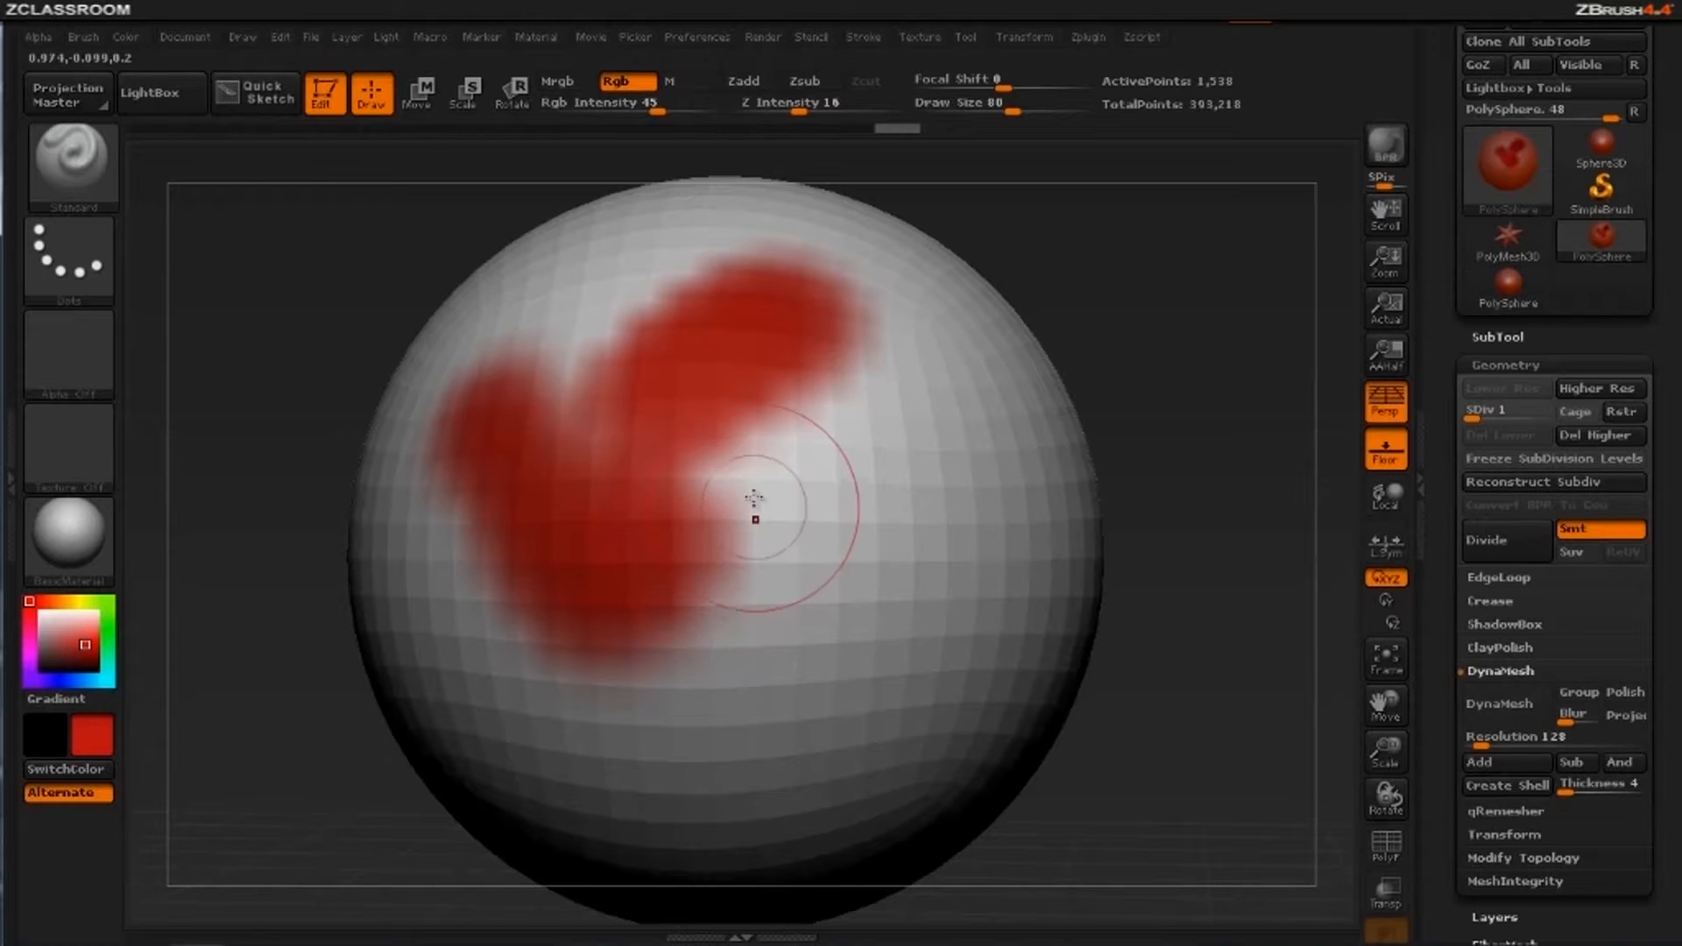
{"action": "left_click", "coordinate": [1492, 411]}
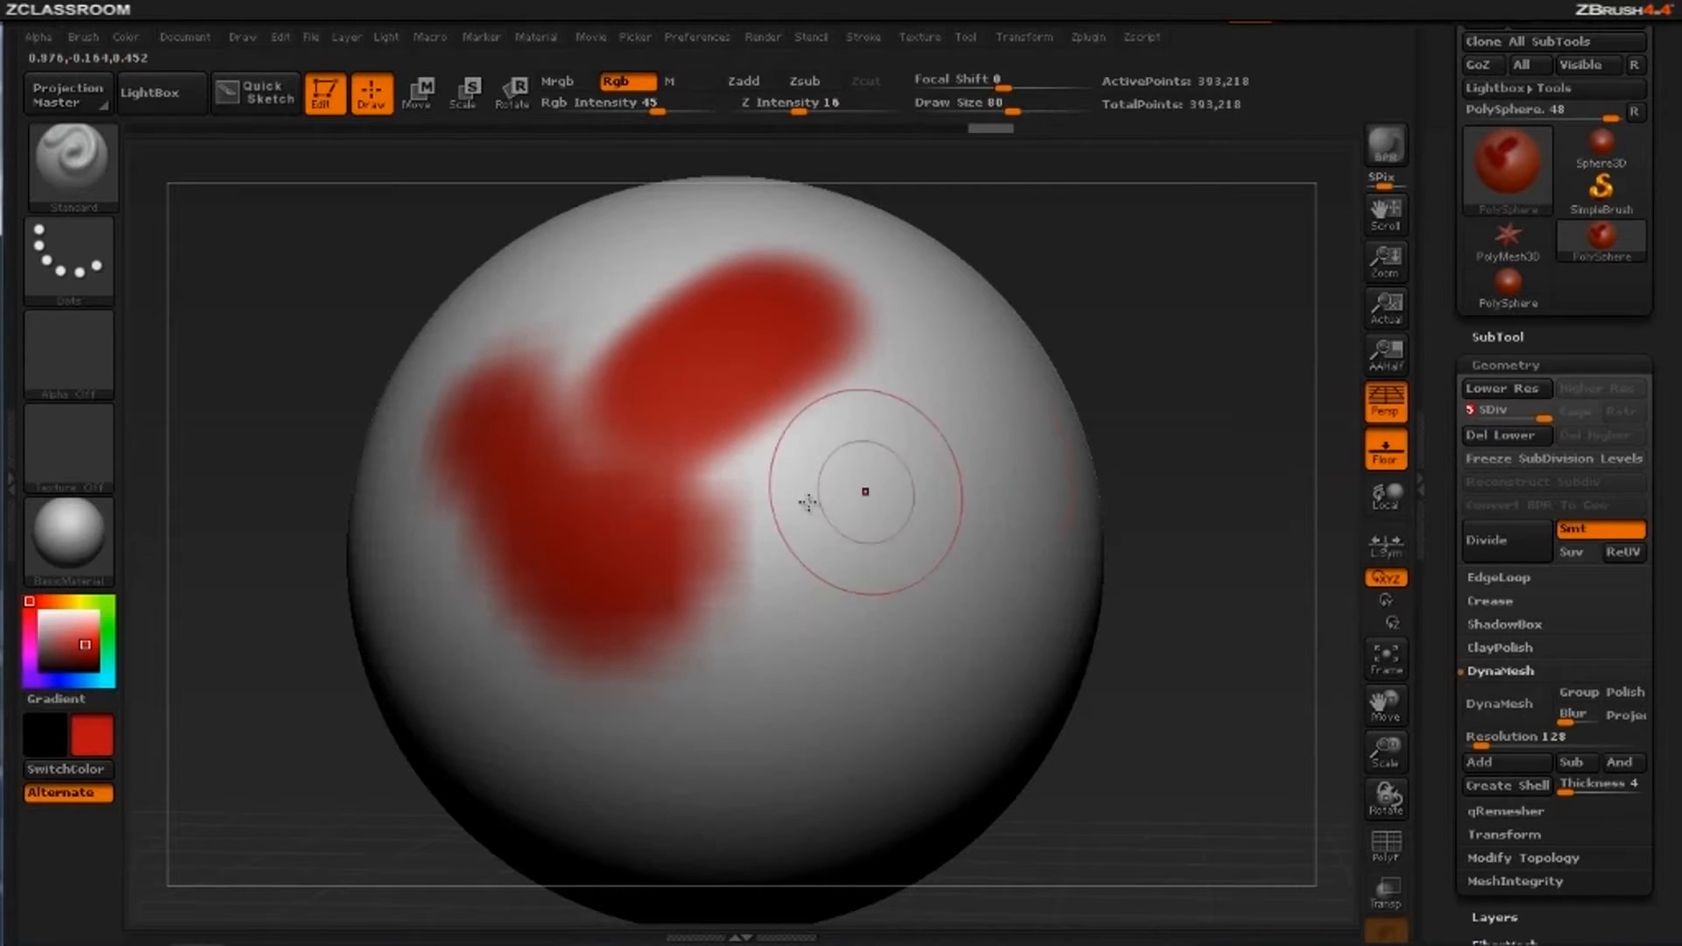
{"action": "left_click_drag", "start_coordinate": [1173, 307], "coordinate": [1211, 313]}
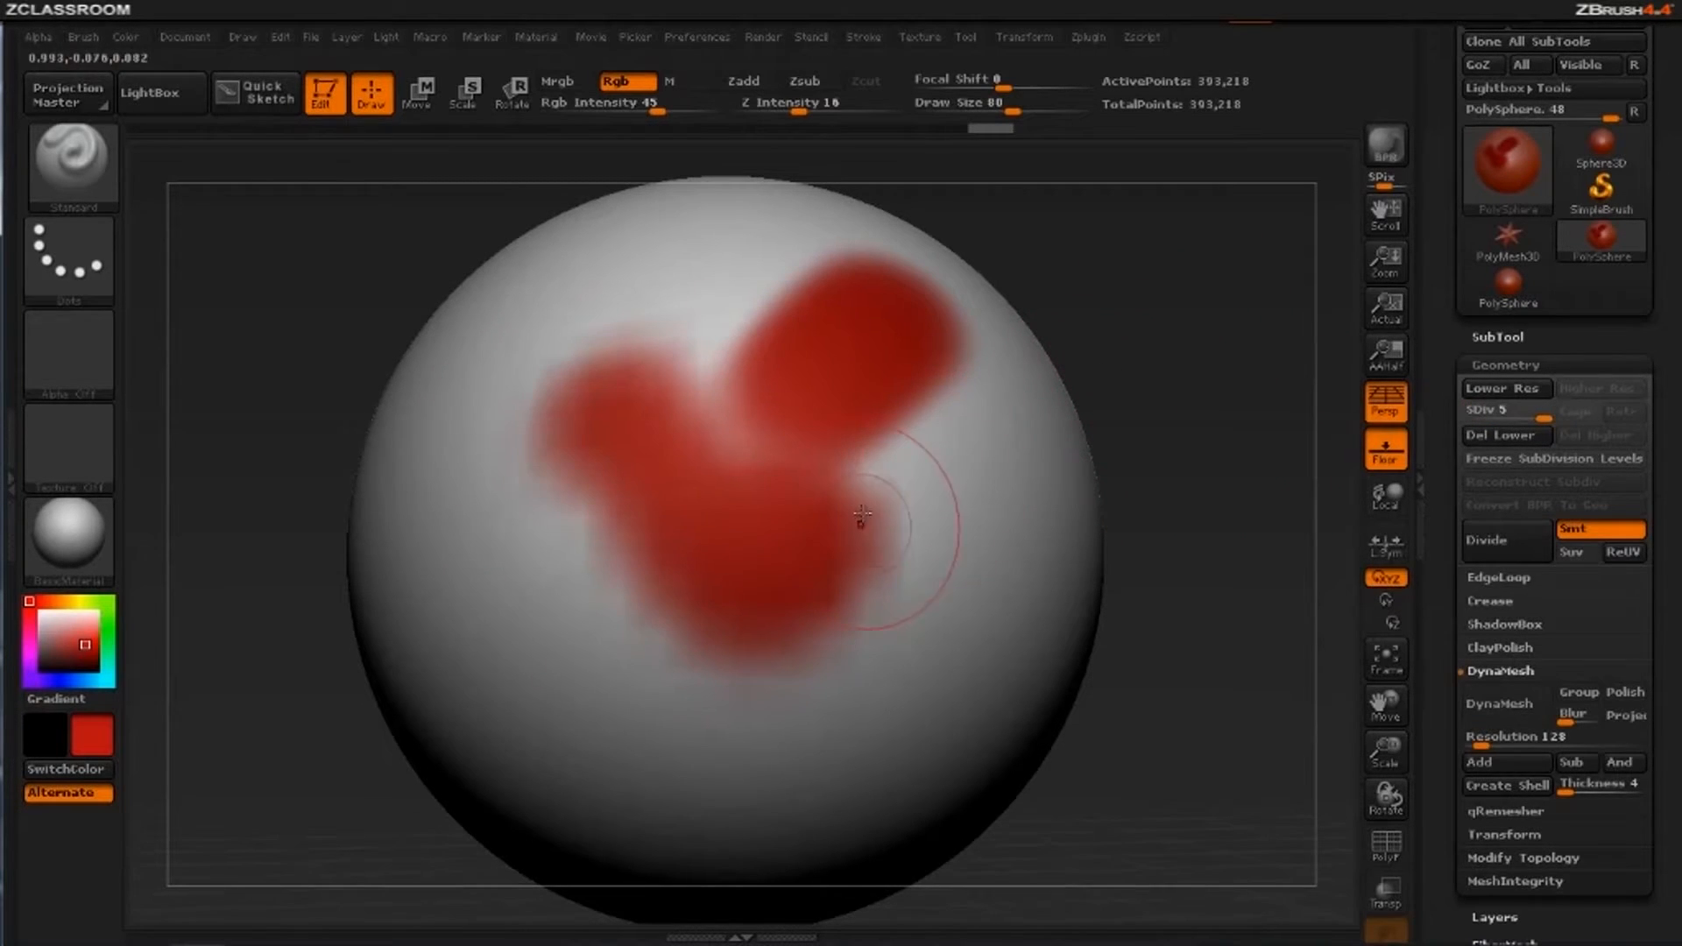
Paint red over and between the existing strokes at subdivision level 5, merging them into one large patch
{"action": "mouse_move", "coordinate": [864, 526]}
{"action": "left_mouse_down"}
{"action": "mouse_move", "coordinate": [864, 545]}
{"action": "mouse_move", "coordinate": [859, 519]}
{"action": "left_mouse_up"}
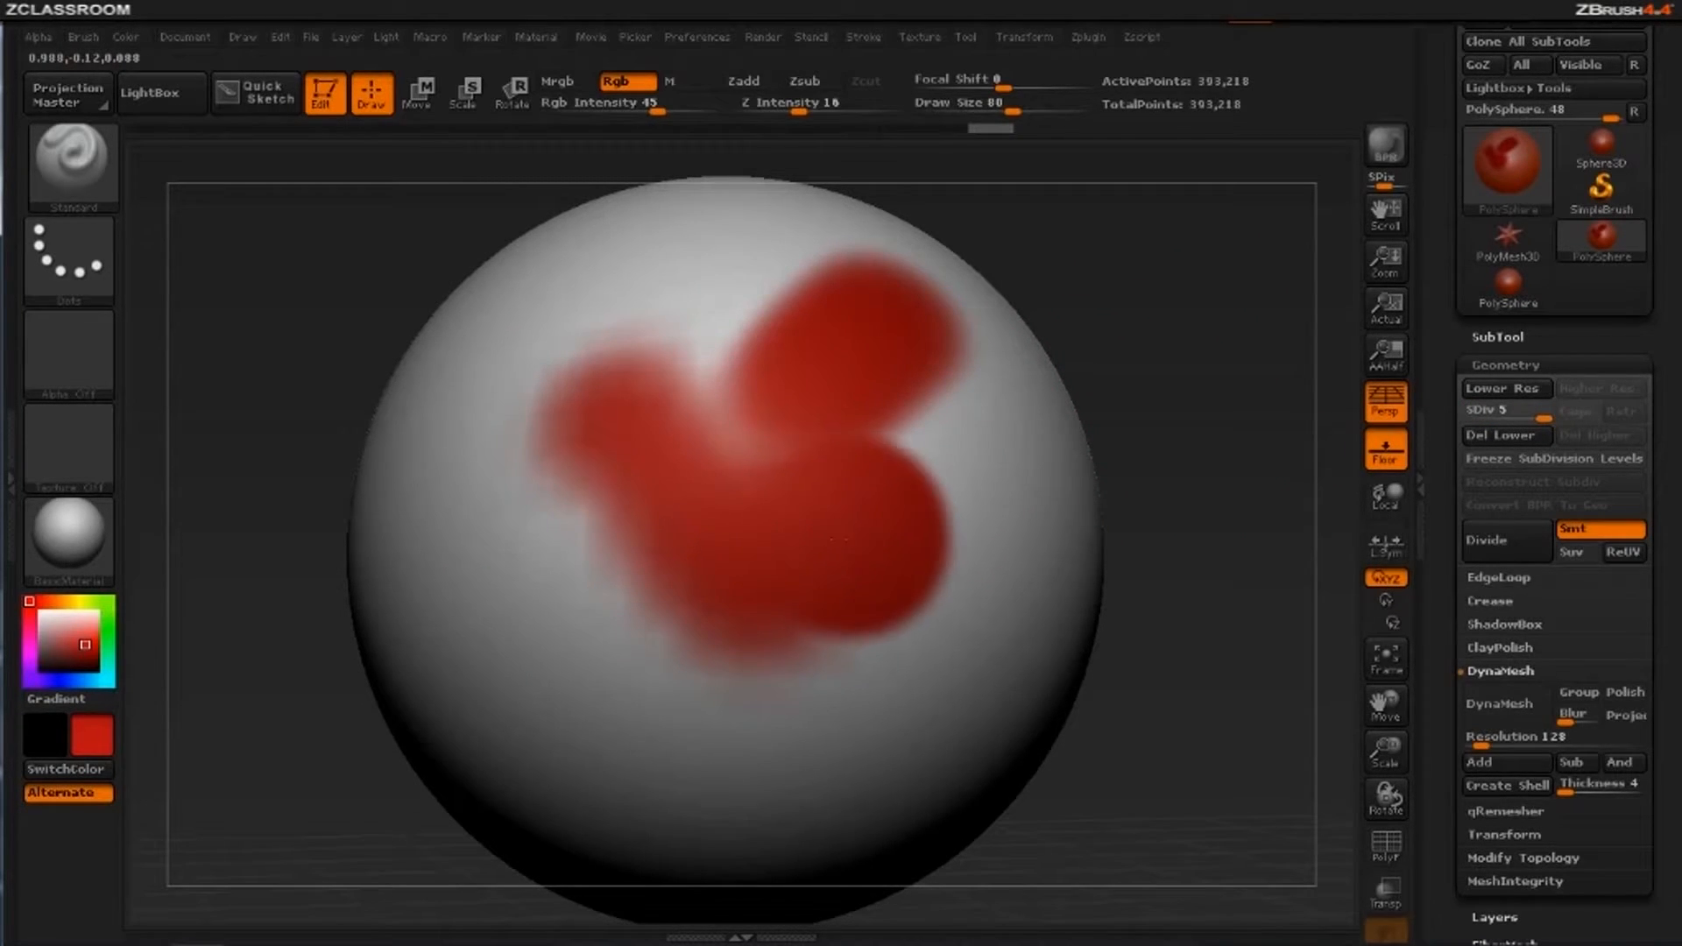
{"action": "mouse_move", "coordinate": [1220, 366]}
{"action": "left_mouse_down"}
{"action": "mouse_move", "coordinate": [1182, 365]}
{"action": "mouse_move", "coordinate": [1204, 361]}
{"action": "mouse_move", "coordinate": [1239, 398]}
{"action": "mouse_move", "coordinate": [1226, 387]}
{"action": "left_mouse_up"}
{"action": "mouse_move", "coordinate": [590, 452]}
{"action": "left_mouse_down"}
{"action": "mouse_move", "coordinate": [500, 350]}
{"action": "mouse_move", "coordinate": [683, 289]}
{"action": "mouse_move", "coordinate": [701, 401]}
{"action": "mouse_move", "coordinate": [669, 521]}
{"action": "left_mouse_up"}
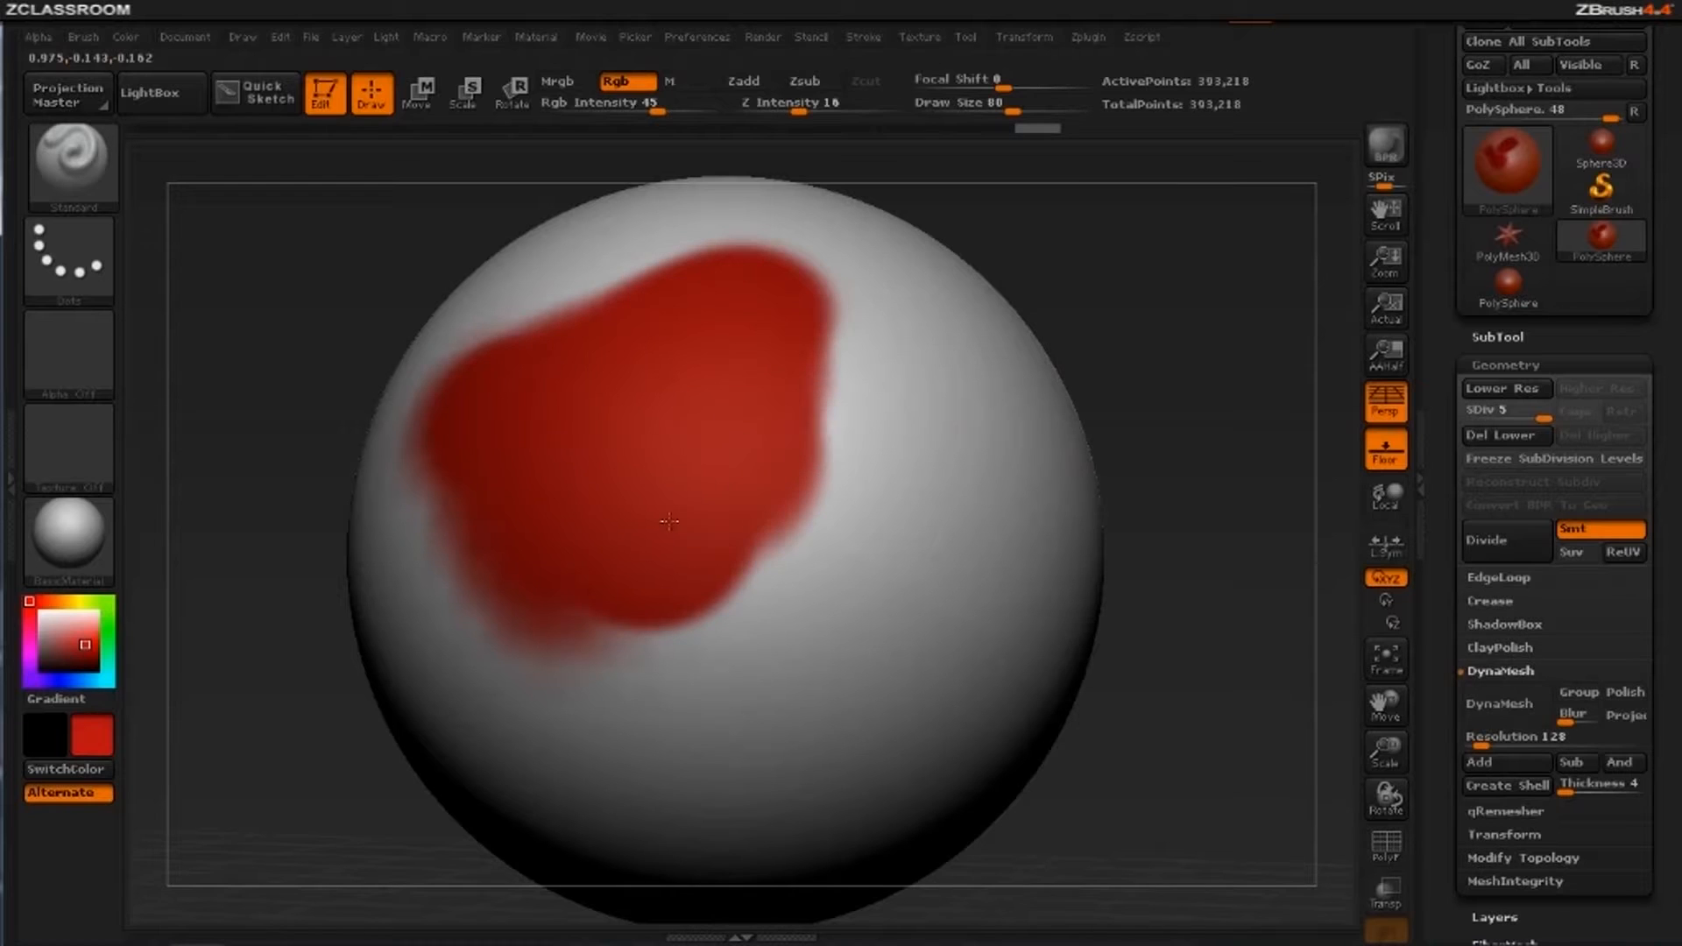
{"action": "mouse_move", "coordinate": [472, 450]}
{"action": "left_mouse_down"}
{"action": "mouse_move", "coordinate": [569, 635]}
{"action": "mouse_move", "coordinate": [819, 500]}
{"action": "mouse_move", "coordinate": [605, 280]}
{"action": "mouse_move", "coordinate": [832, 394]}
{"action": "mouse_move", "coordinate": [770, 595]}
{"action": "mouse_move", "coordinate": [644, 302]}
{"action": "left_mouse_up"}
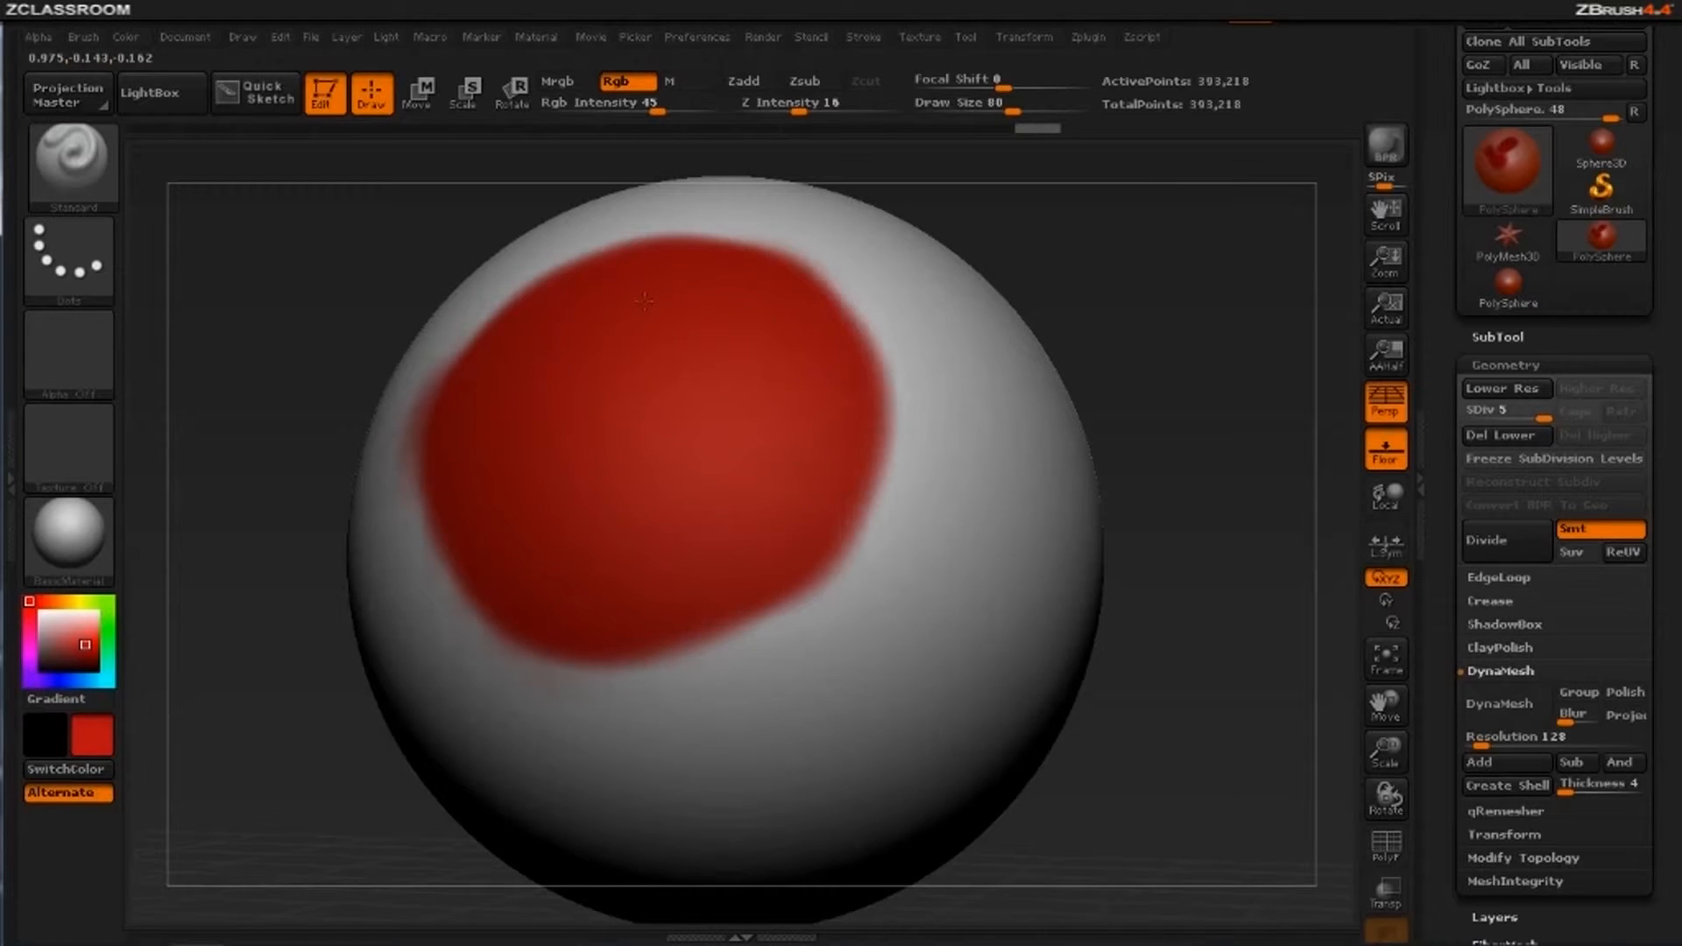
{"action": "left_click_drag", "start_coordinate": [483, 534], "coordinate": [492, 383]}
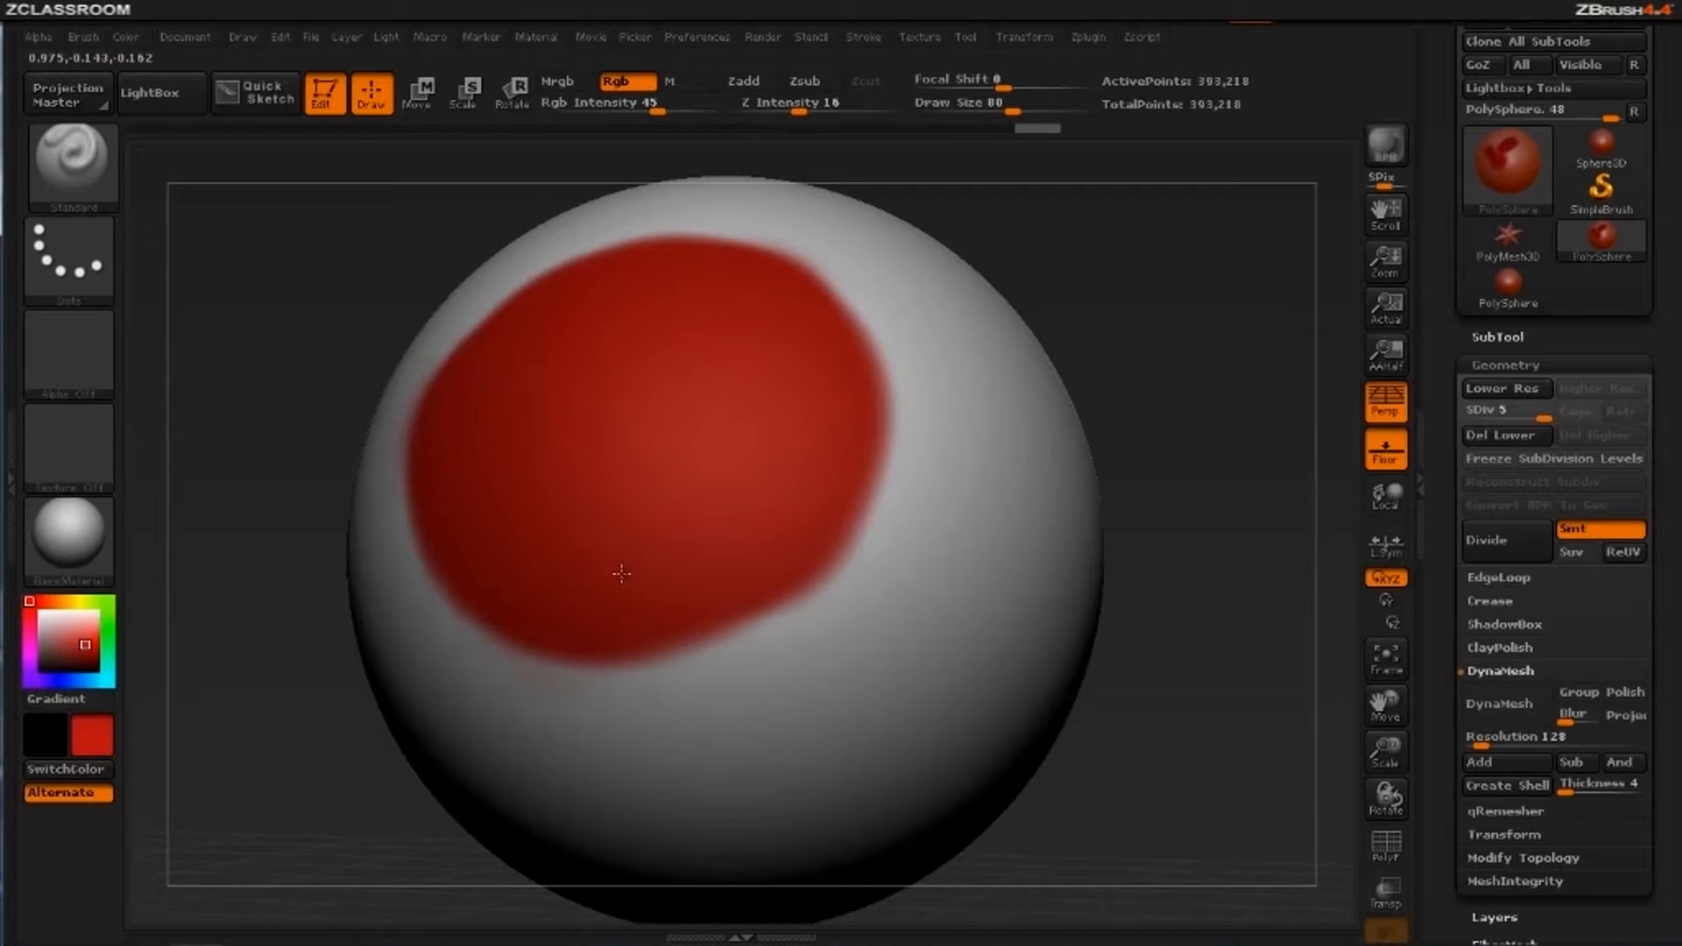
{"action": "left_click_drag", "start_coordinate": [621, 573], "coordinate": [681, 317]}
{"action": "left_click_drag", "start_coordinate": [700, 542], "coordinate": [762, 418]}
Raise Rgb Intensity to 83 and extend the red patch along its lower and right edges
{"action": "left_click_drag", "start_coordinate": [657, 108], "coordinate": [697, 108]}
{"action": "left_click_drag", "start_coordinate": [672, 612], "coordinate": [799, 424]}
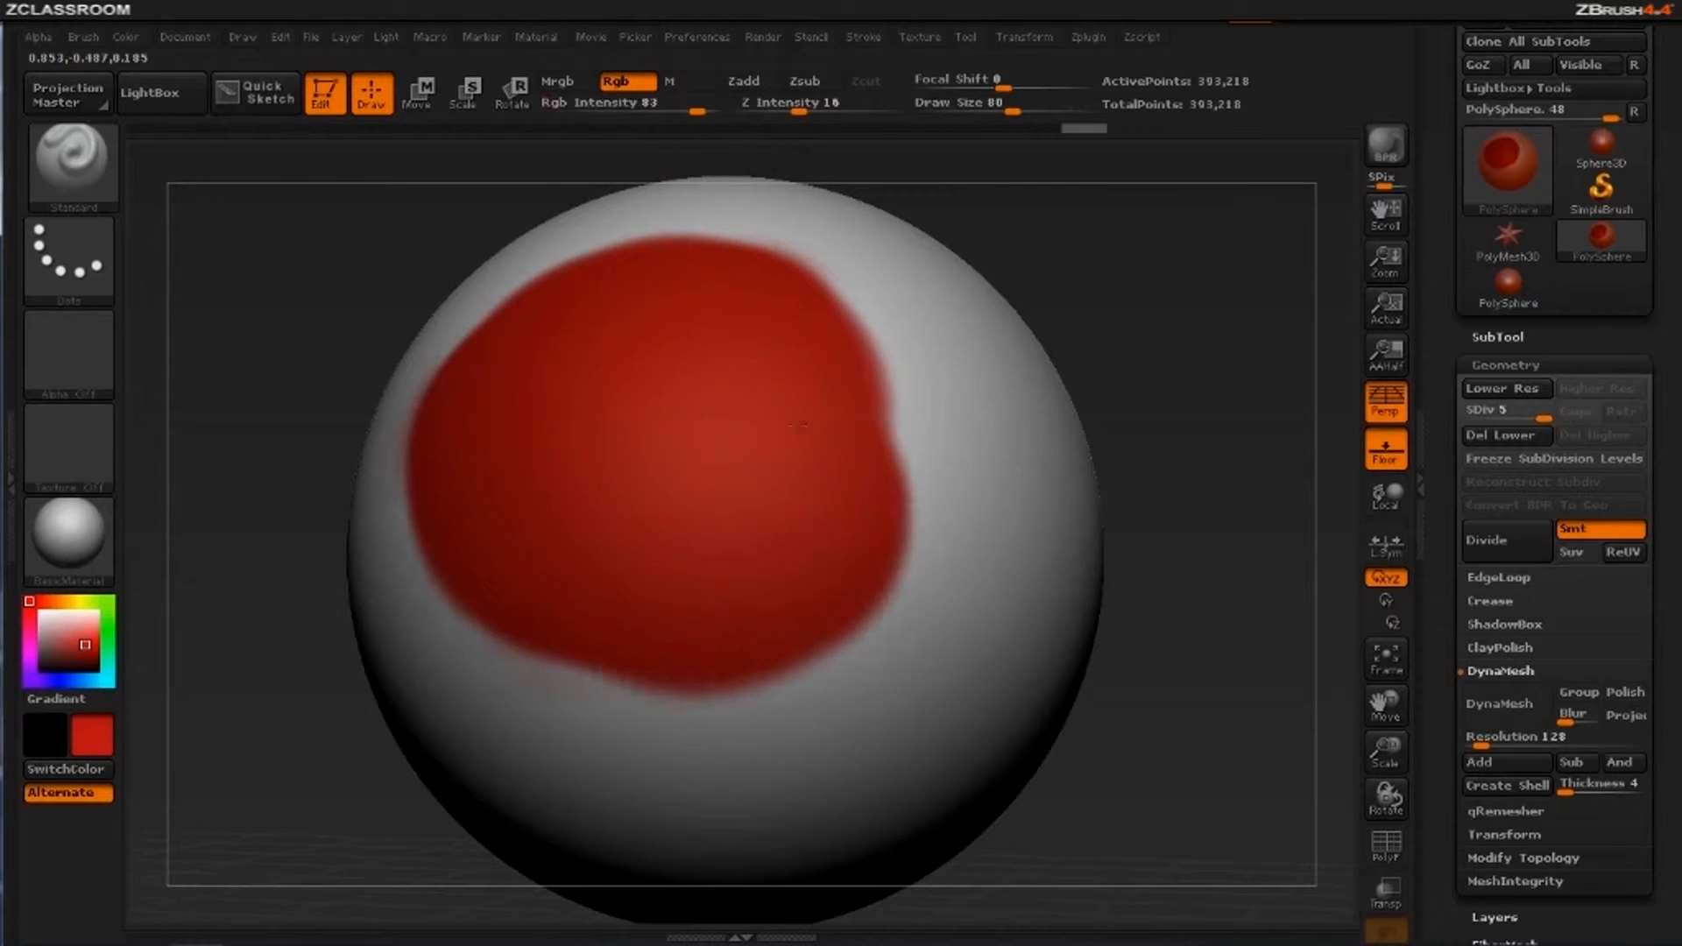
{"action": "mouse_move", "coordinate": [648, 431]}
{"action": "left_mouse_down"}
{"action": "mouse_move", "coordinate": [531, 576]}
{"action": "mouse_move", "coordinate": [658, 644]}
{"action": "mouse_move", "coordinate": [723, 636]}
{"action": "left_mouse_up"}
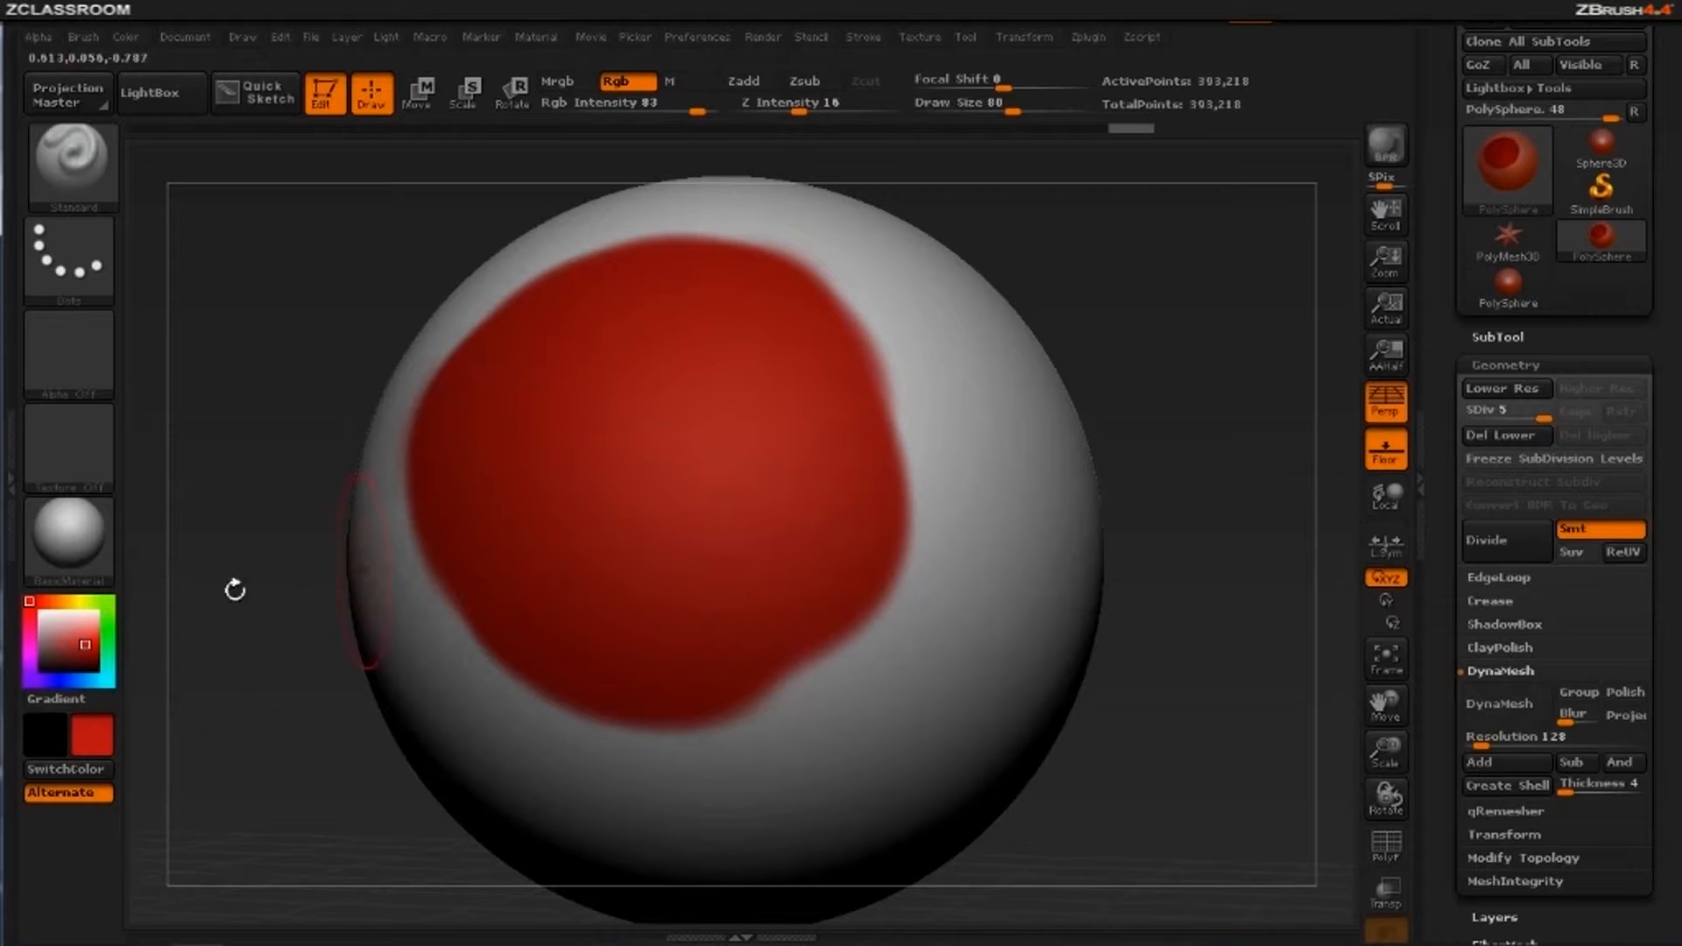
Choose an orange-brown colour, set Rgb Intensity to 39 and paint along the red patch's right and lower edges
{"action": "left_click", "coordinate": [57, 602]}
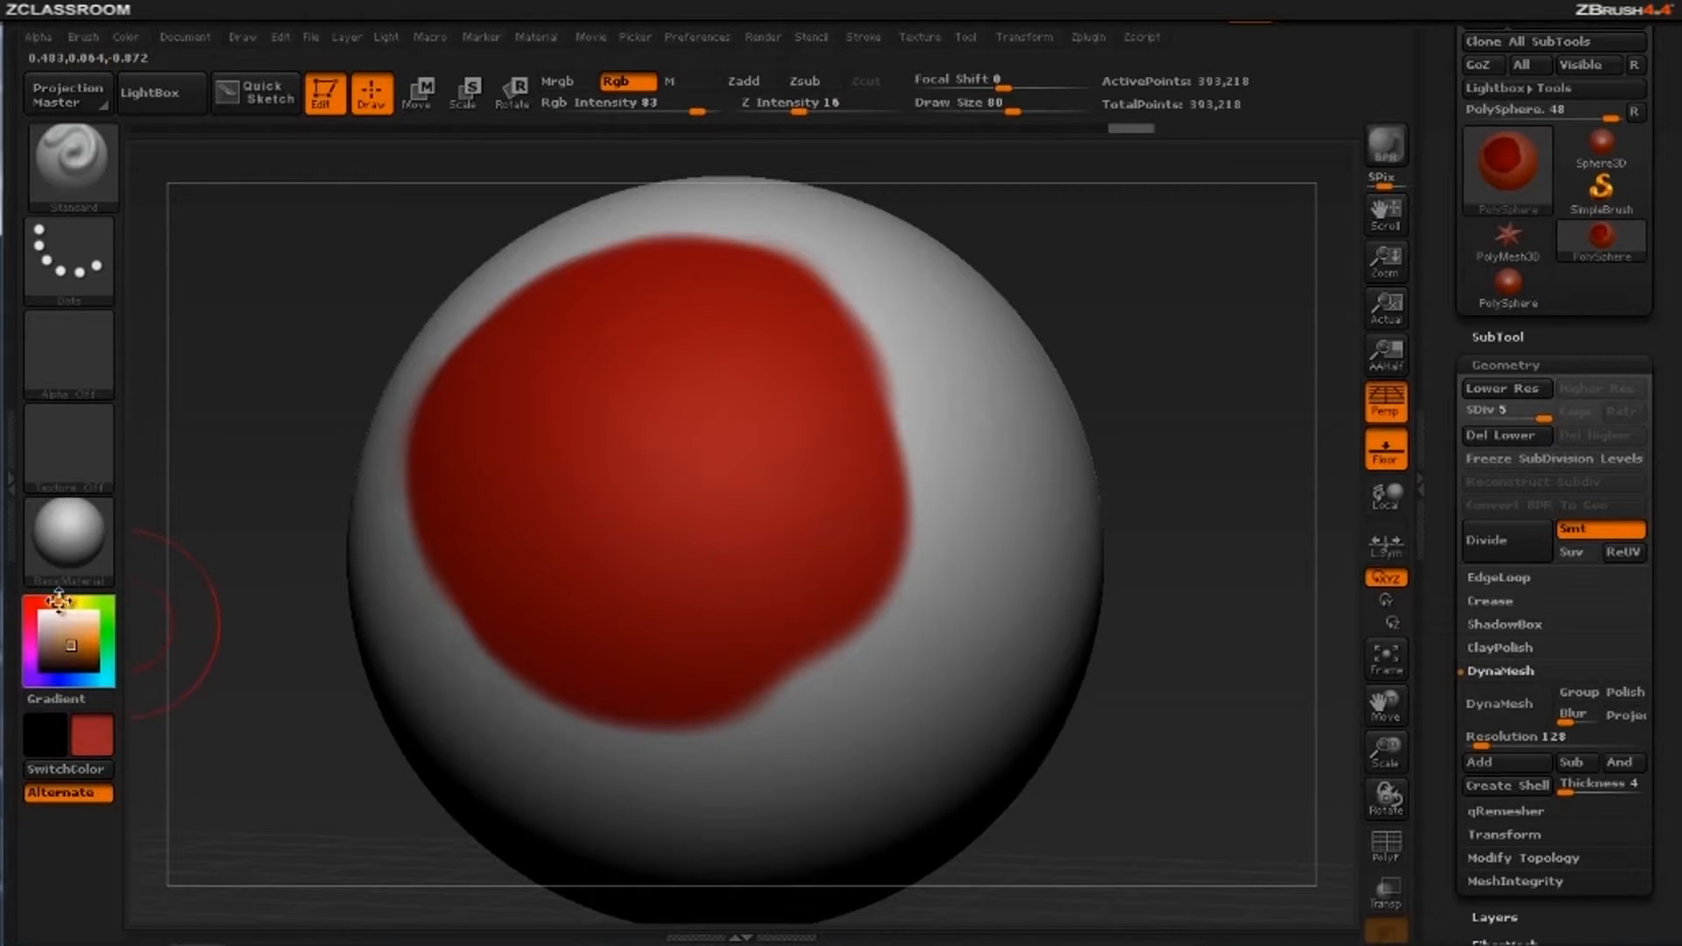
{"action": "left_click", "coordinate": [71, 645]}
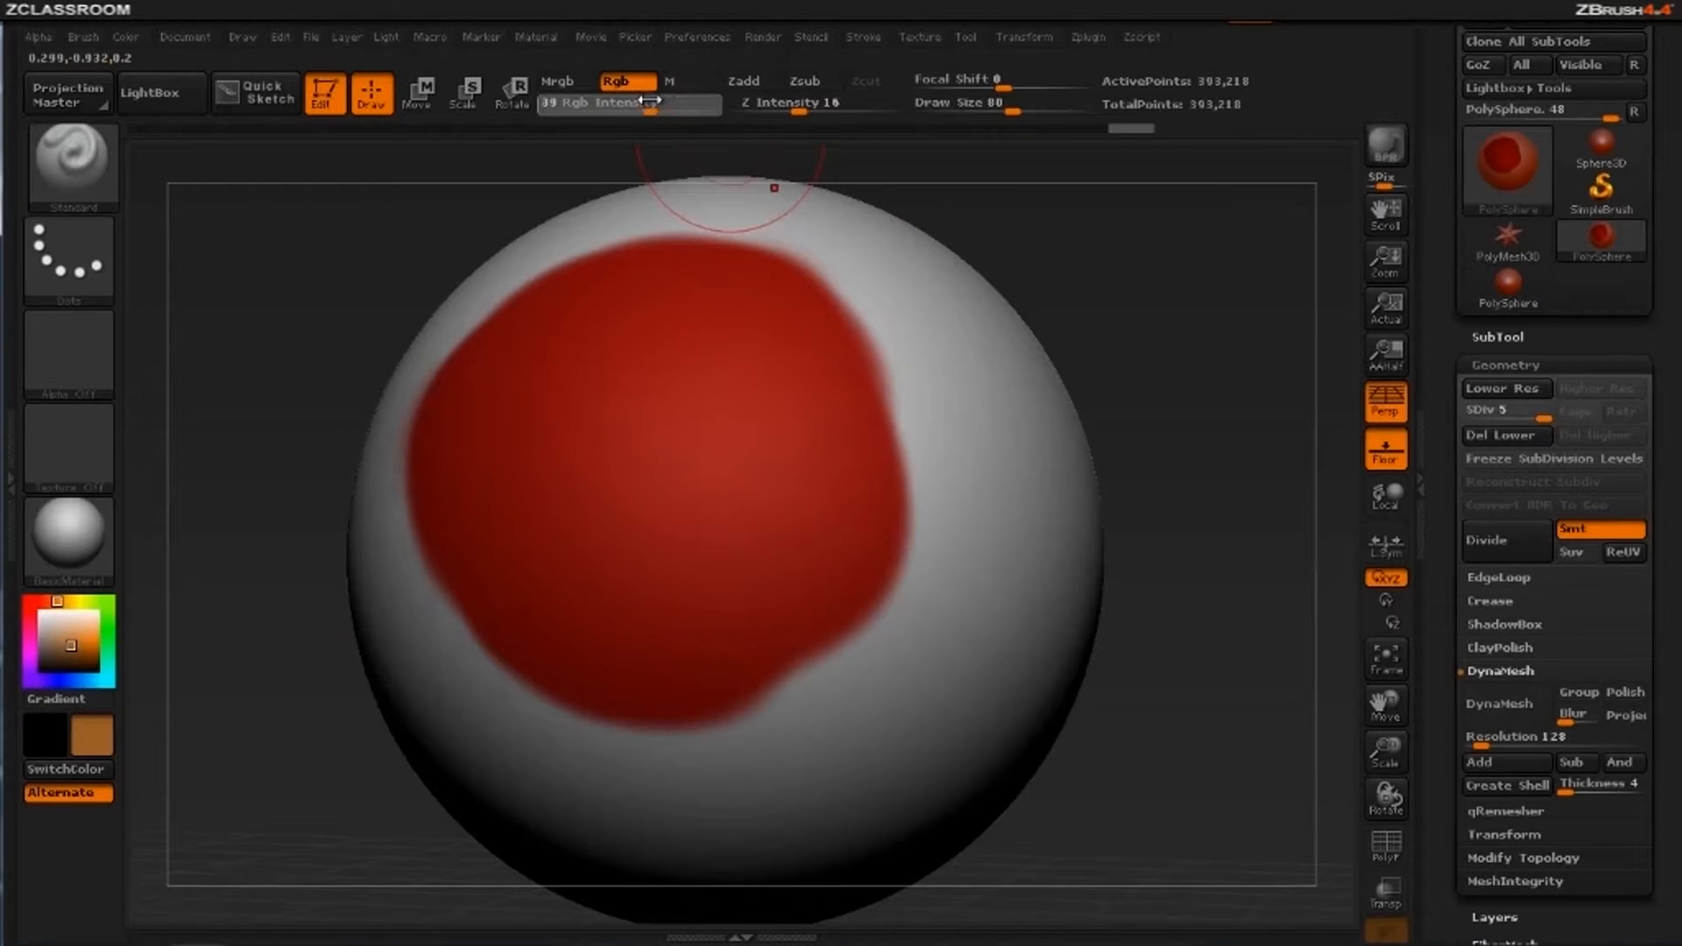
{"action": "mouse_move", "coordinate": [919, 525]}
{"action": "left_mouse_down"}
{"action": "mouse_move", "coordinate": [824, 663]}
{"action": "mouse_move", "coordinate": [674, 744]}
{"action": "mouse_move", "coordinate": [928, 500]}
{"action": "mouse_move", "coordinate": [920, 359]}
{"action": "mouse_move", "coordinate": [937, 569]}
{"action": "left_mouse_up"}
{"action": "left_click_drag", "start_coordinate": [683, 710], "coordinate": [685, 697]}
Lower Rgb Intensity to 22 and continue the brown band beneath the red patch and up its right side
{"action": "left_click_drag", "start_coordinate": [649, 105], "coordinate": [623, 105]}
{"action": "mouse_move", "coordinate": [542, 691]}
{"action": "left_mouse_down"}
{"action": "mouse_move", "coordinate": [604, 753]}
{"action": "mouse_move", "coordinate": [576, 710]}
{"action": "left_mouse_up"}
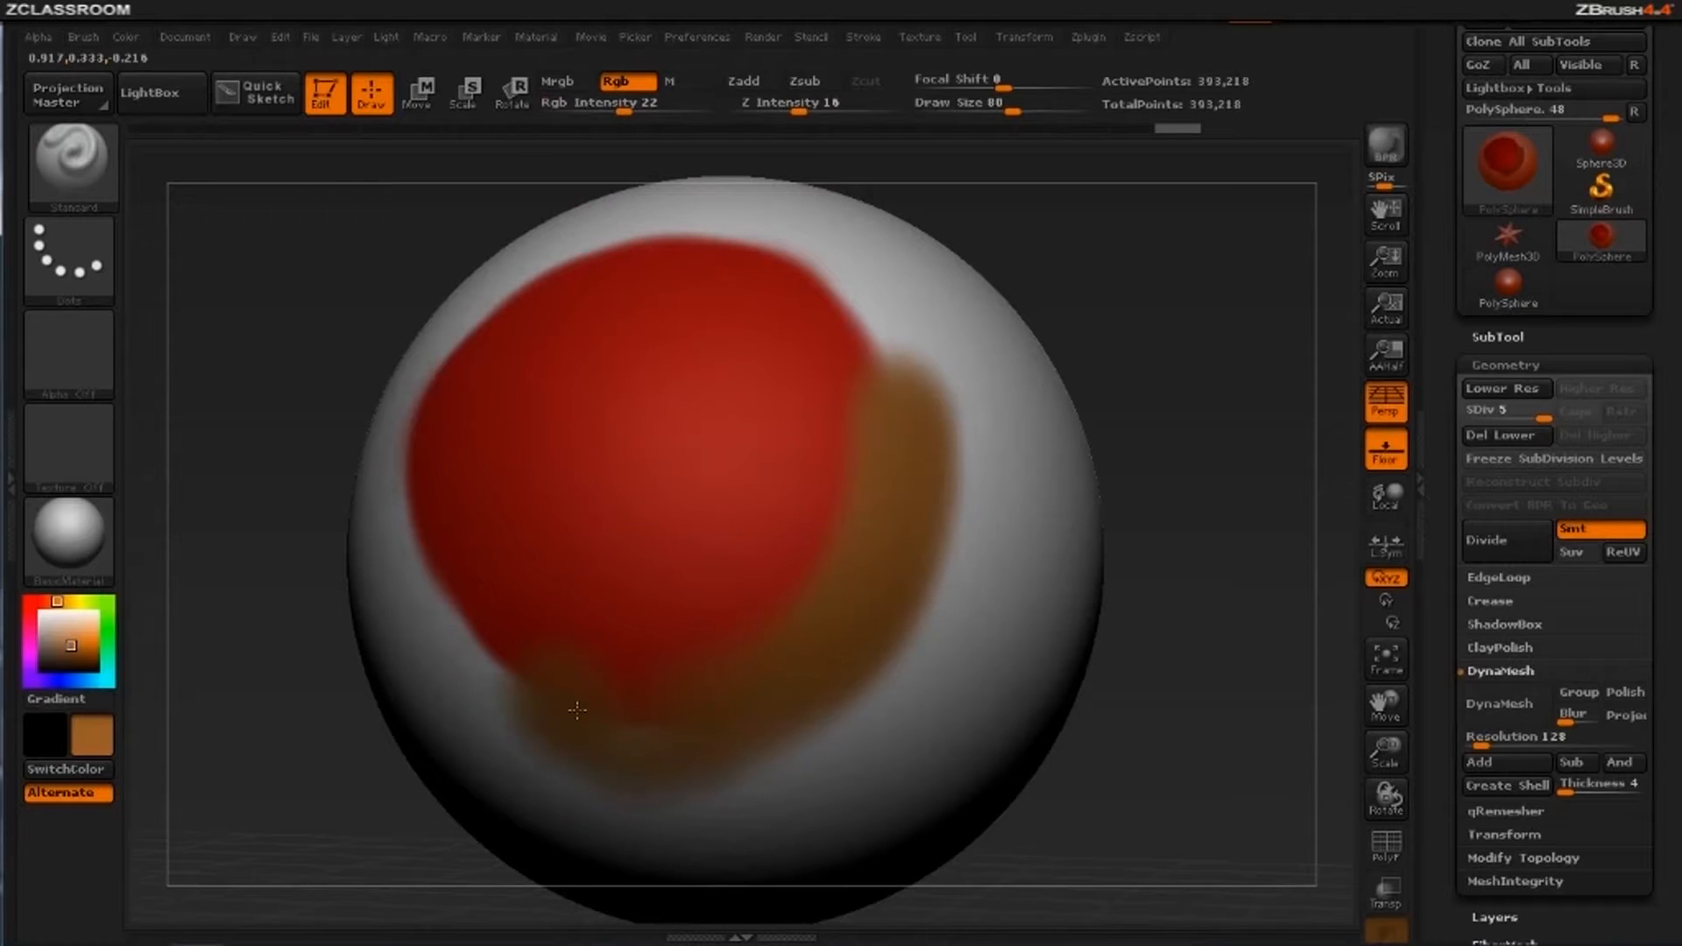
{"action": "mouse_move", "coordinate": [754, 716]}
{"action": "left_mouse_down"}
{"action": "mouse_move", "coordinate": [854, 692]}
{"action": "mouse_move", "coordinate": [937, 613]}
{"action": "left_mouse_up"}
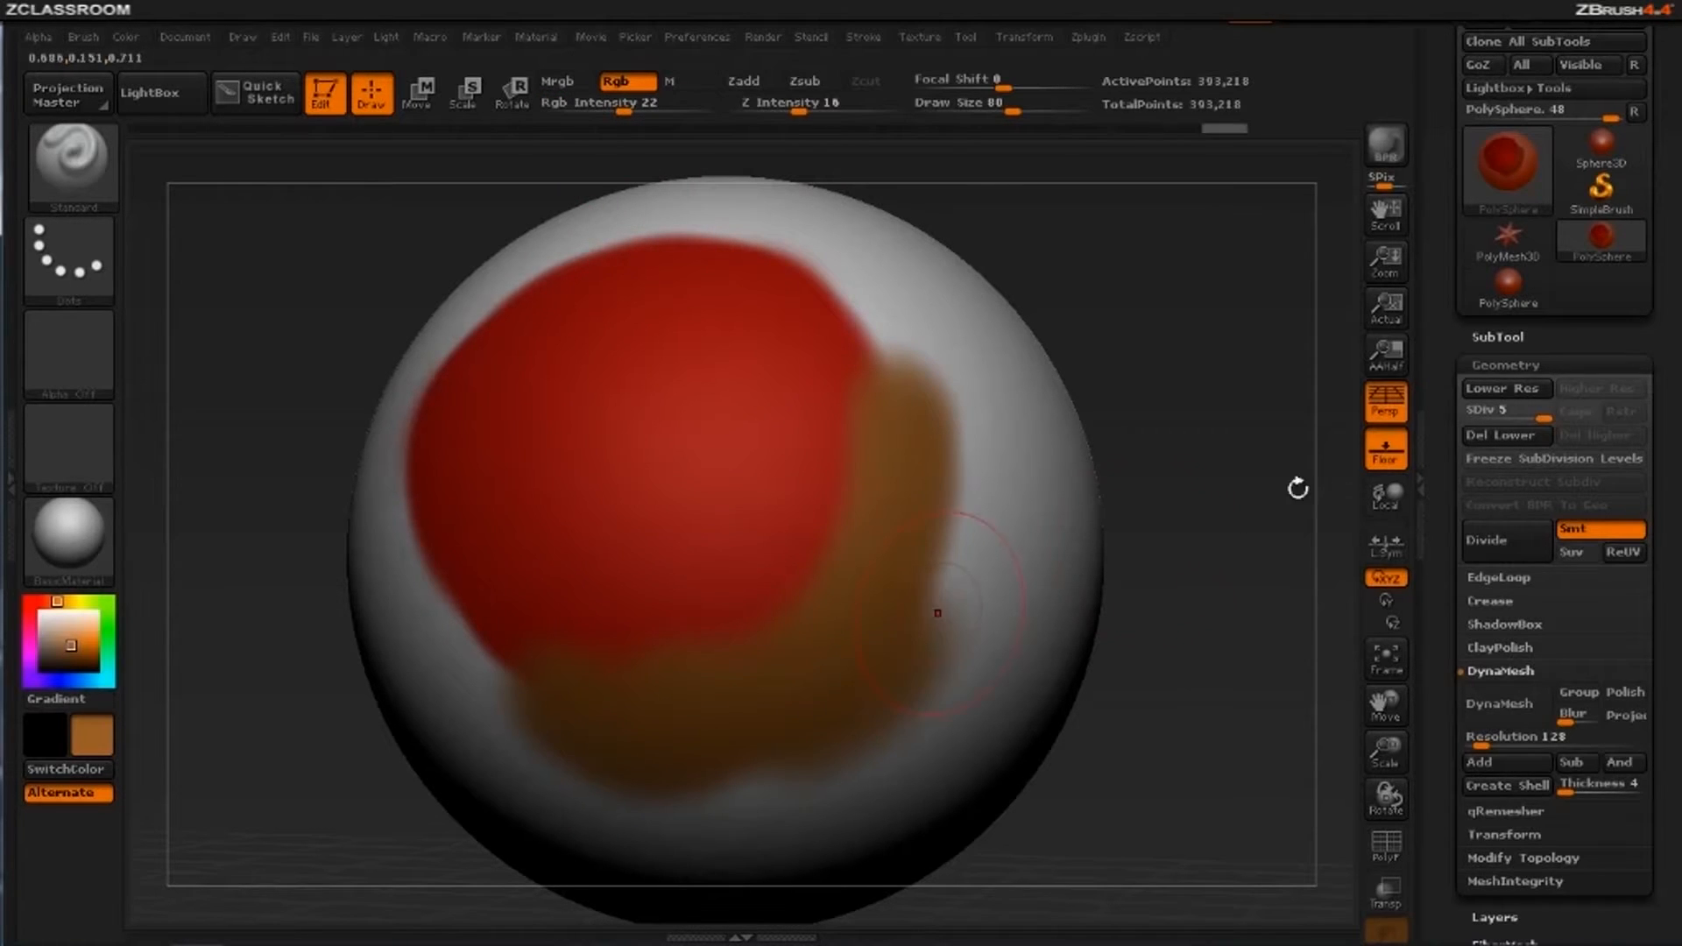
Examine the sphere's UV Map and Texture Map settings
{"action": "left_click", "coordinate": [1487, 364]}
{"action": "scroll", "coordinate": [1453, 574], "scroll_direction": "down", "scroll_amount": 3}
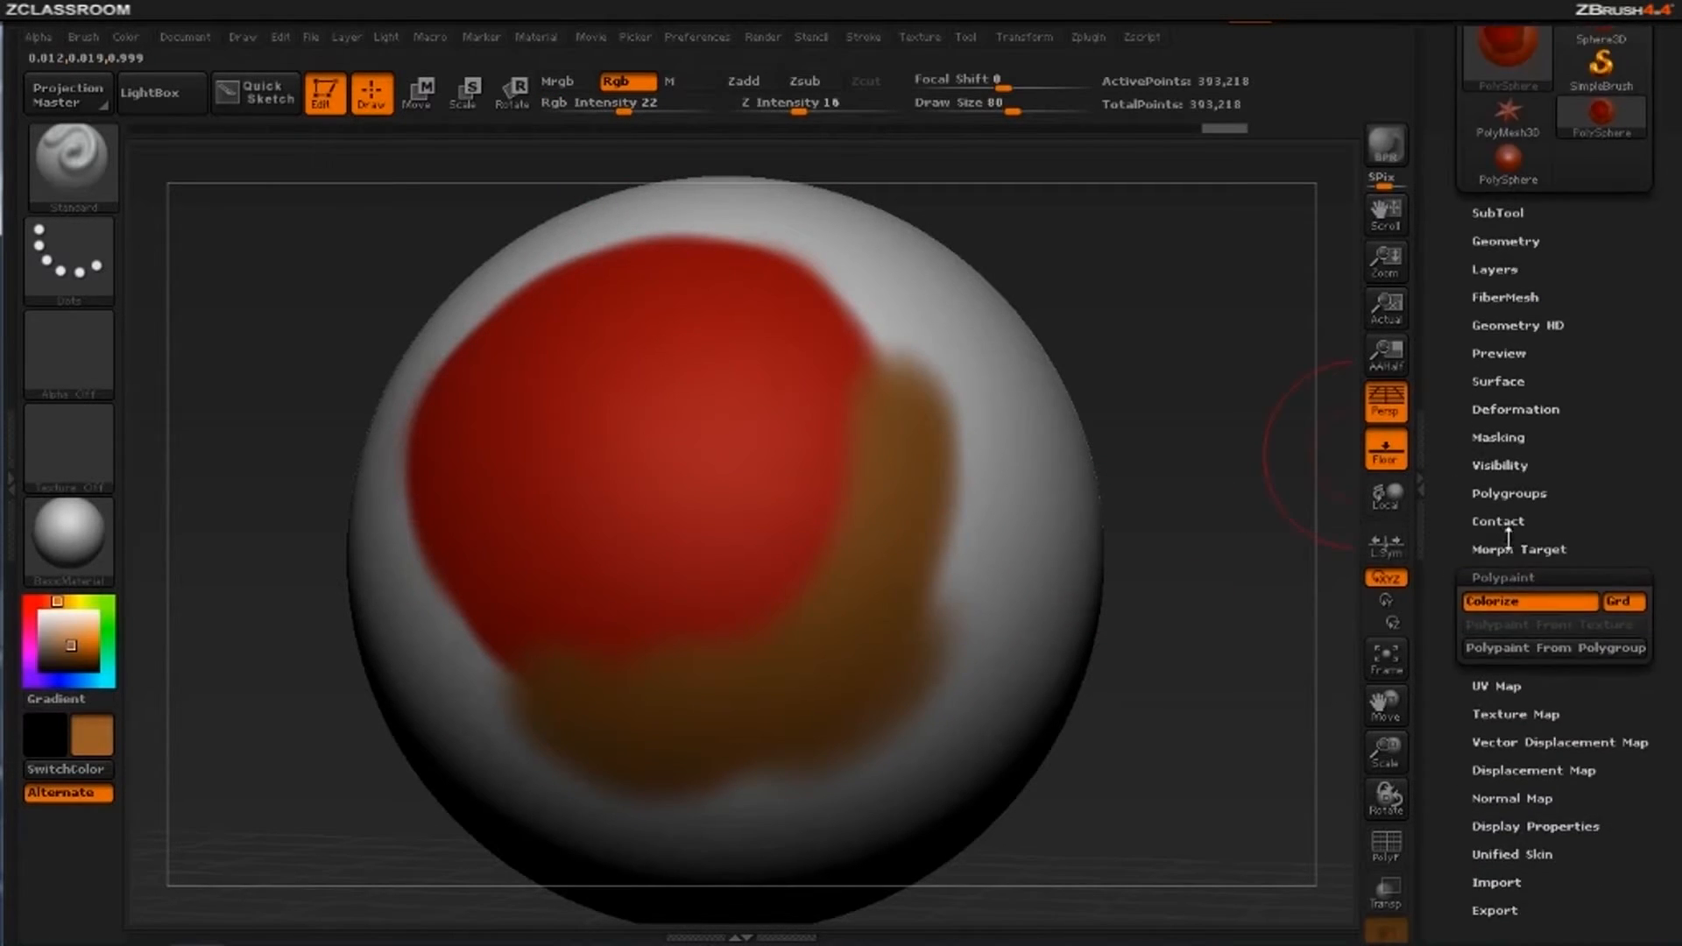
{"action": "left_click", "coordinate": [1493, 575]}
{"action": "left_click", "coordinate": [1489, 603]}
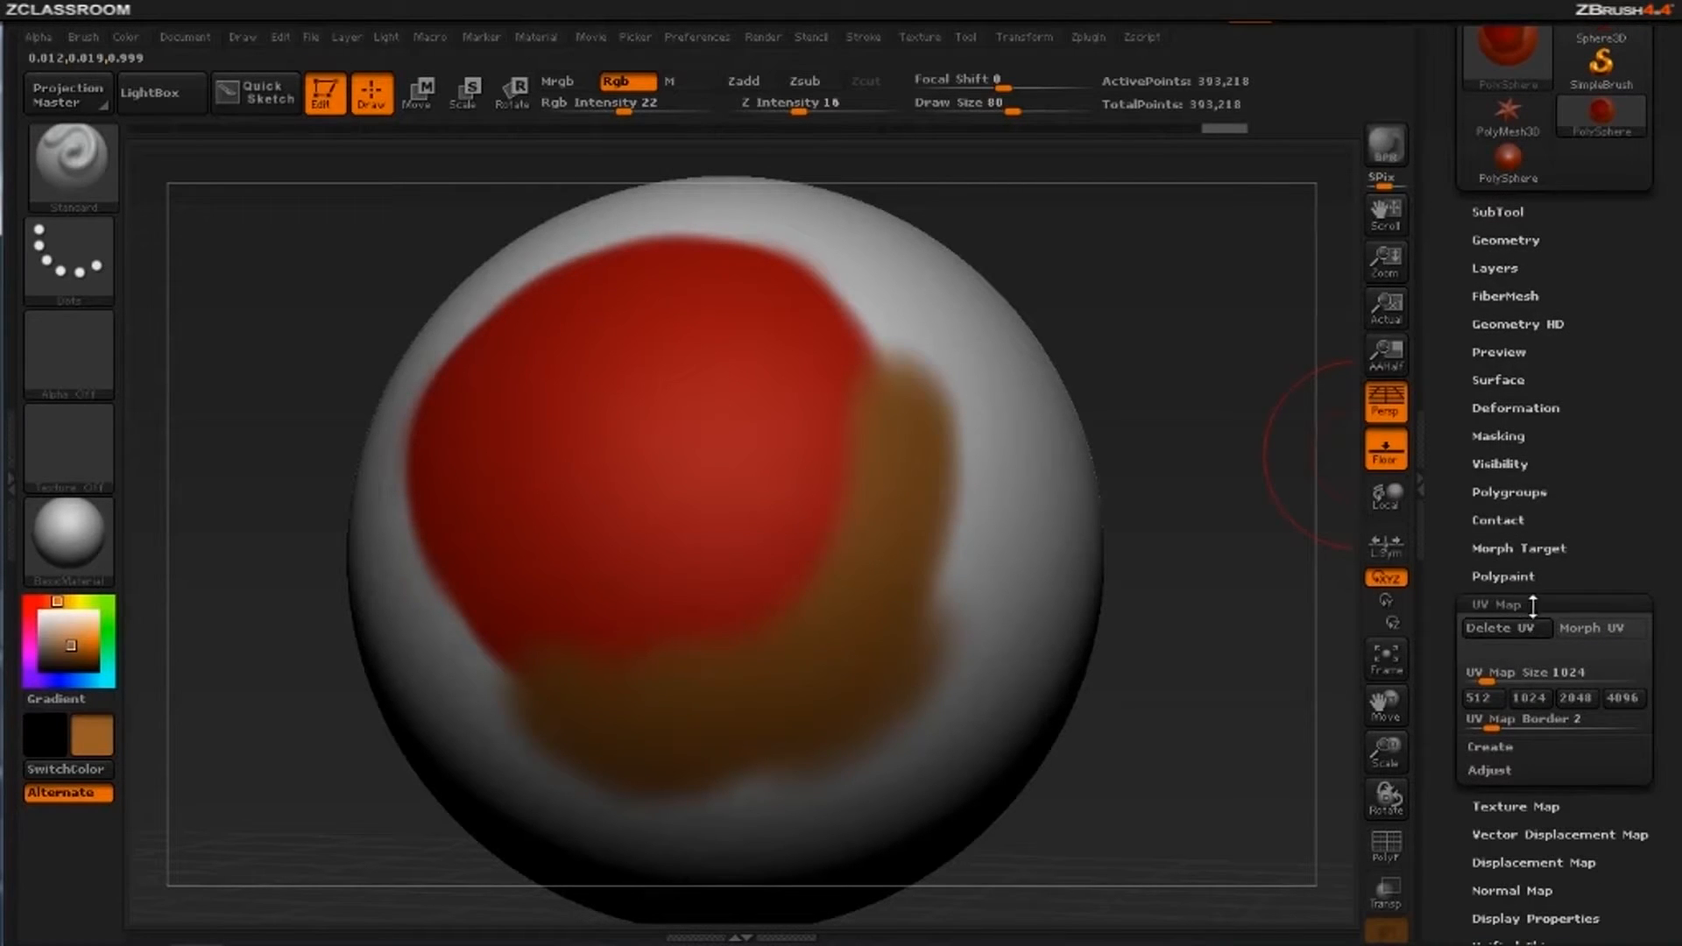
{"action": "left_click", "coordinate": [1511, 605]}
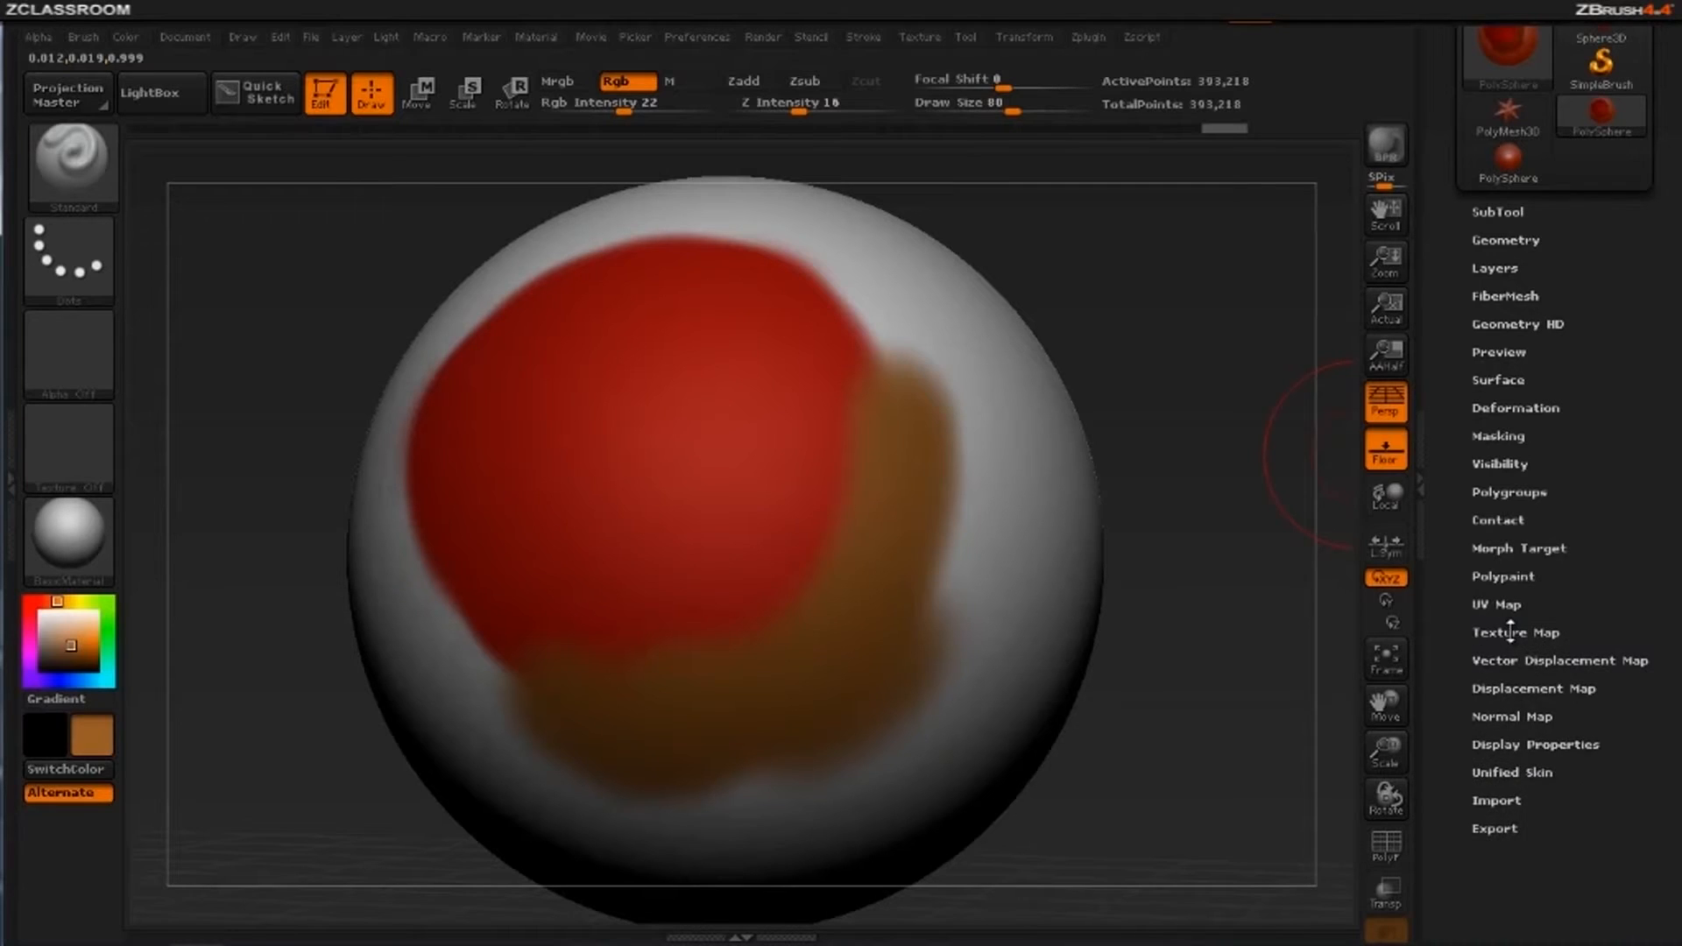
{"action": "left_click", "coordinate": [1525, 631]}
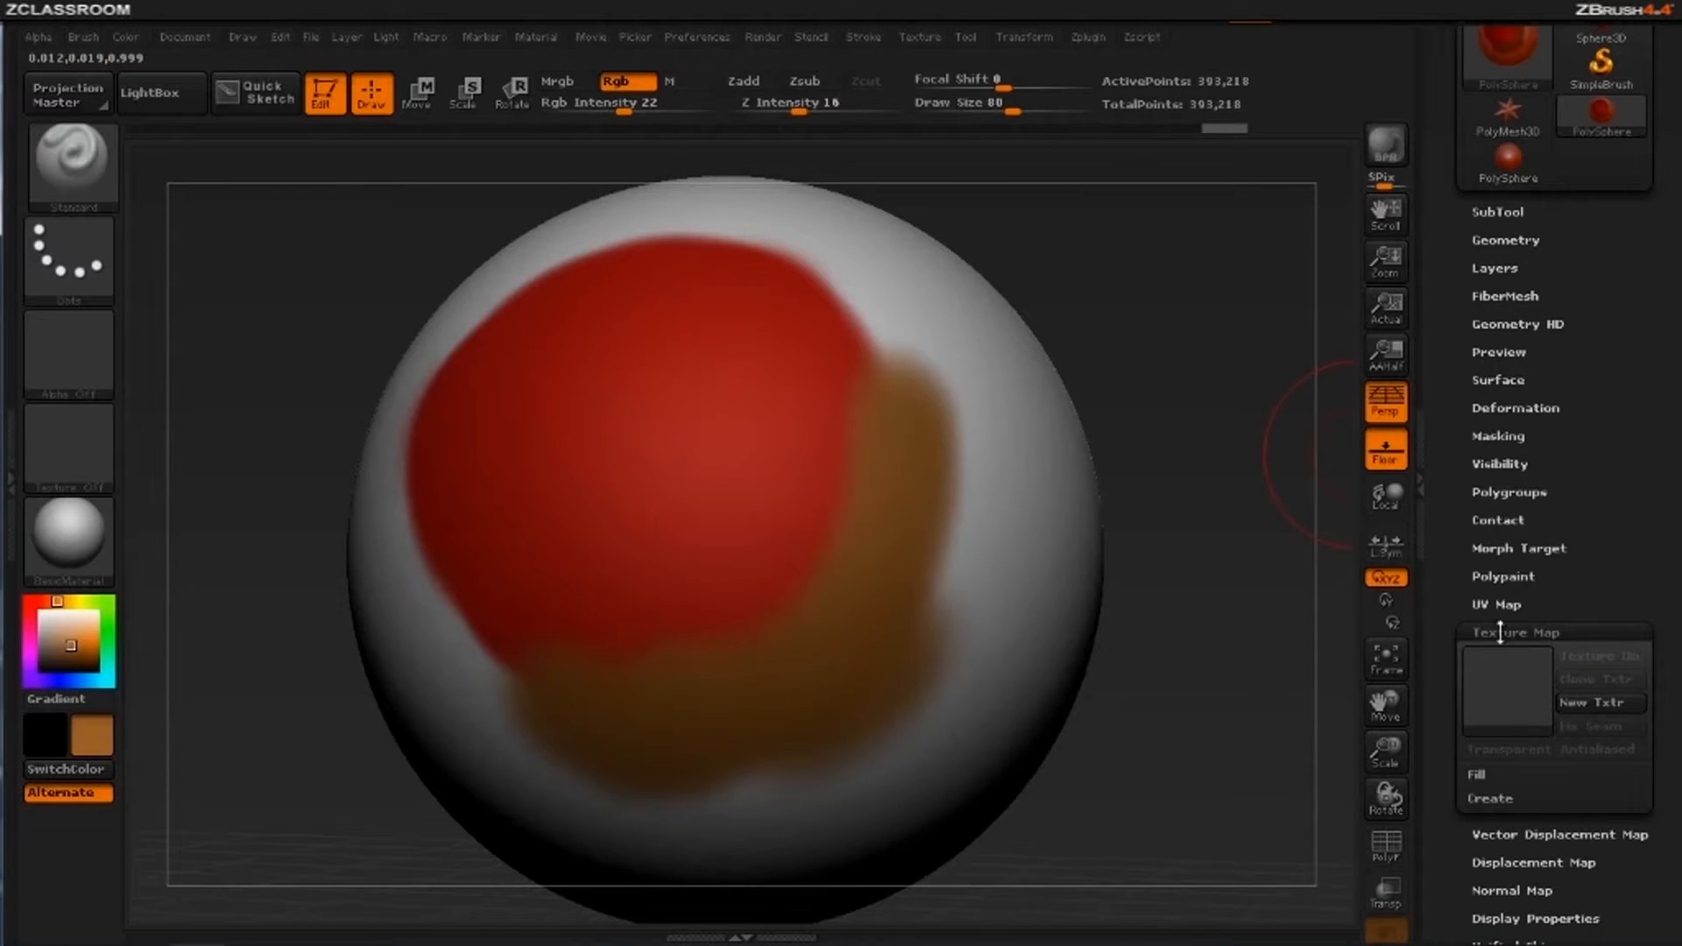
{"action": "left_click", "coordinate": [1524, 629]}
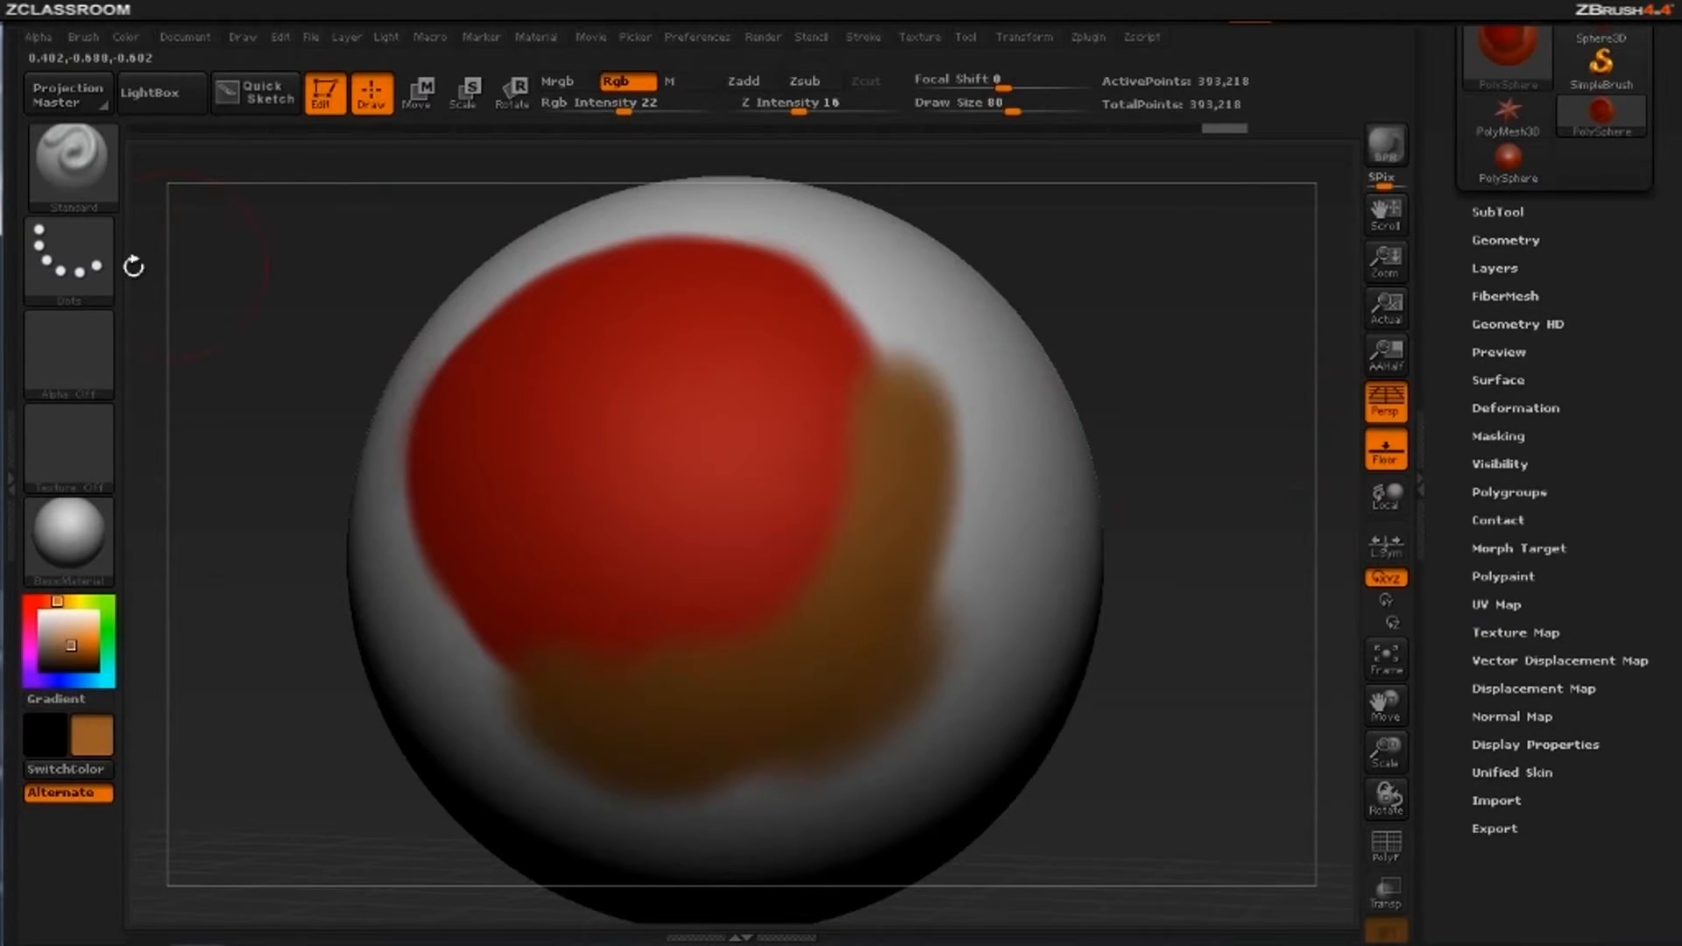
Change the brush stroke type to Spray and choose a deep blue painting colour
{"action": "left_click", "coordinate": [80, 265]}
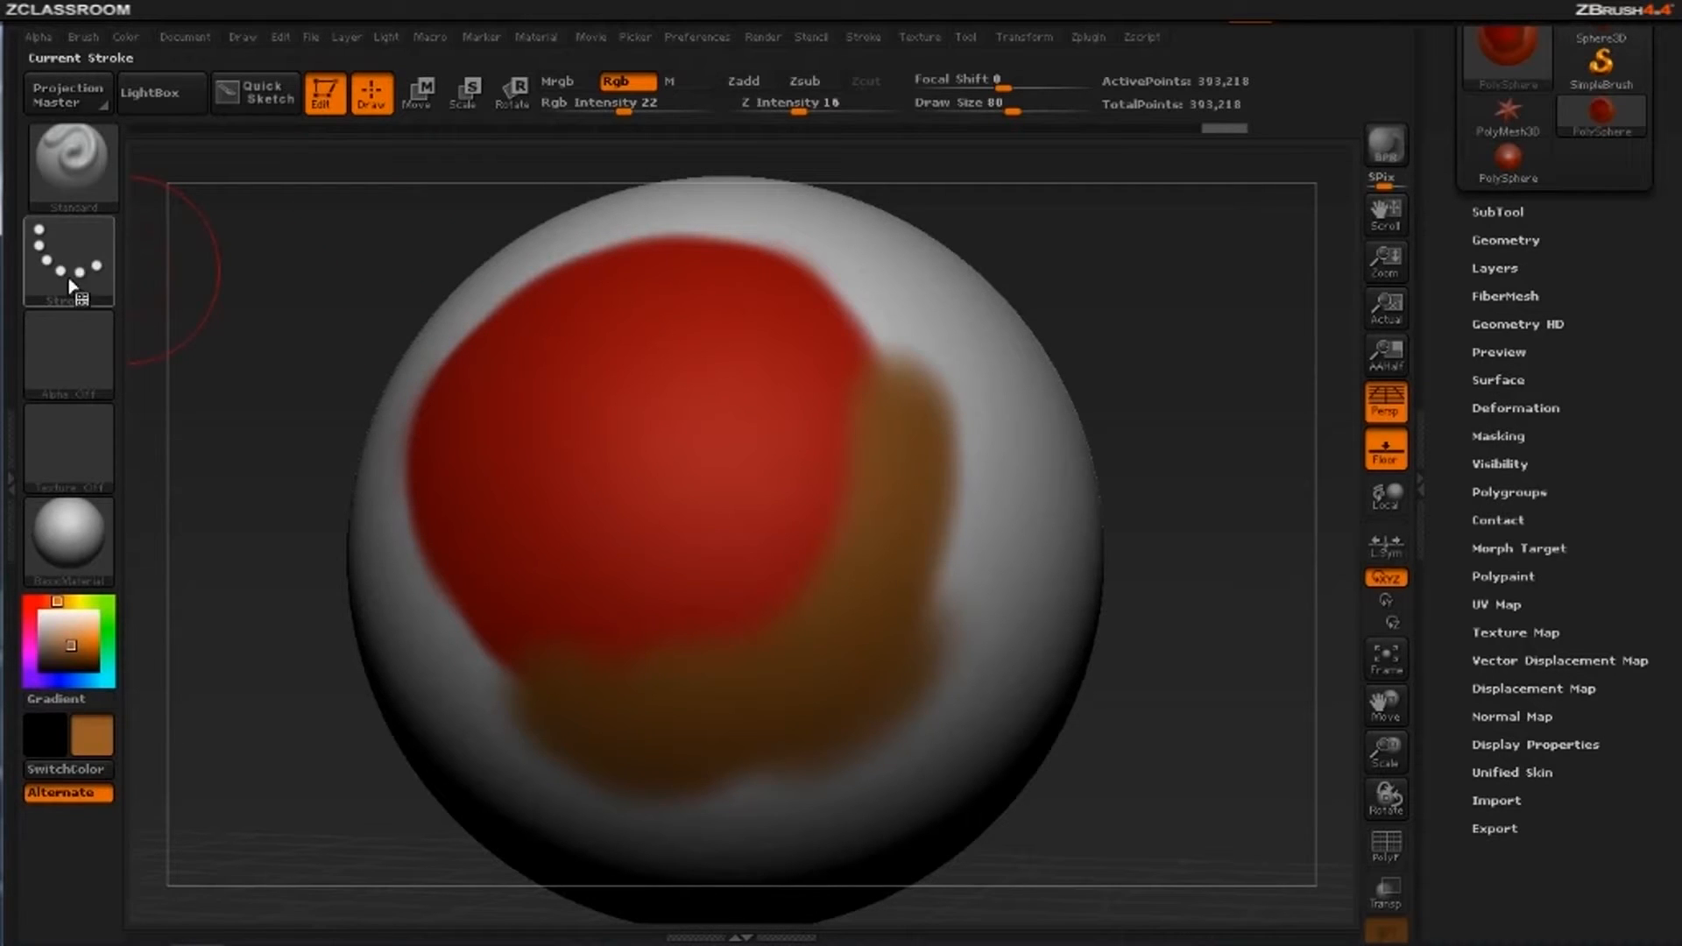
{"action": "mouse_move", "coordinate": [83, 267]}
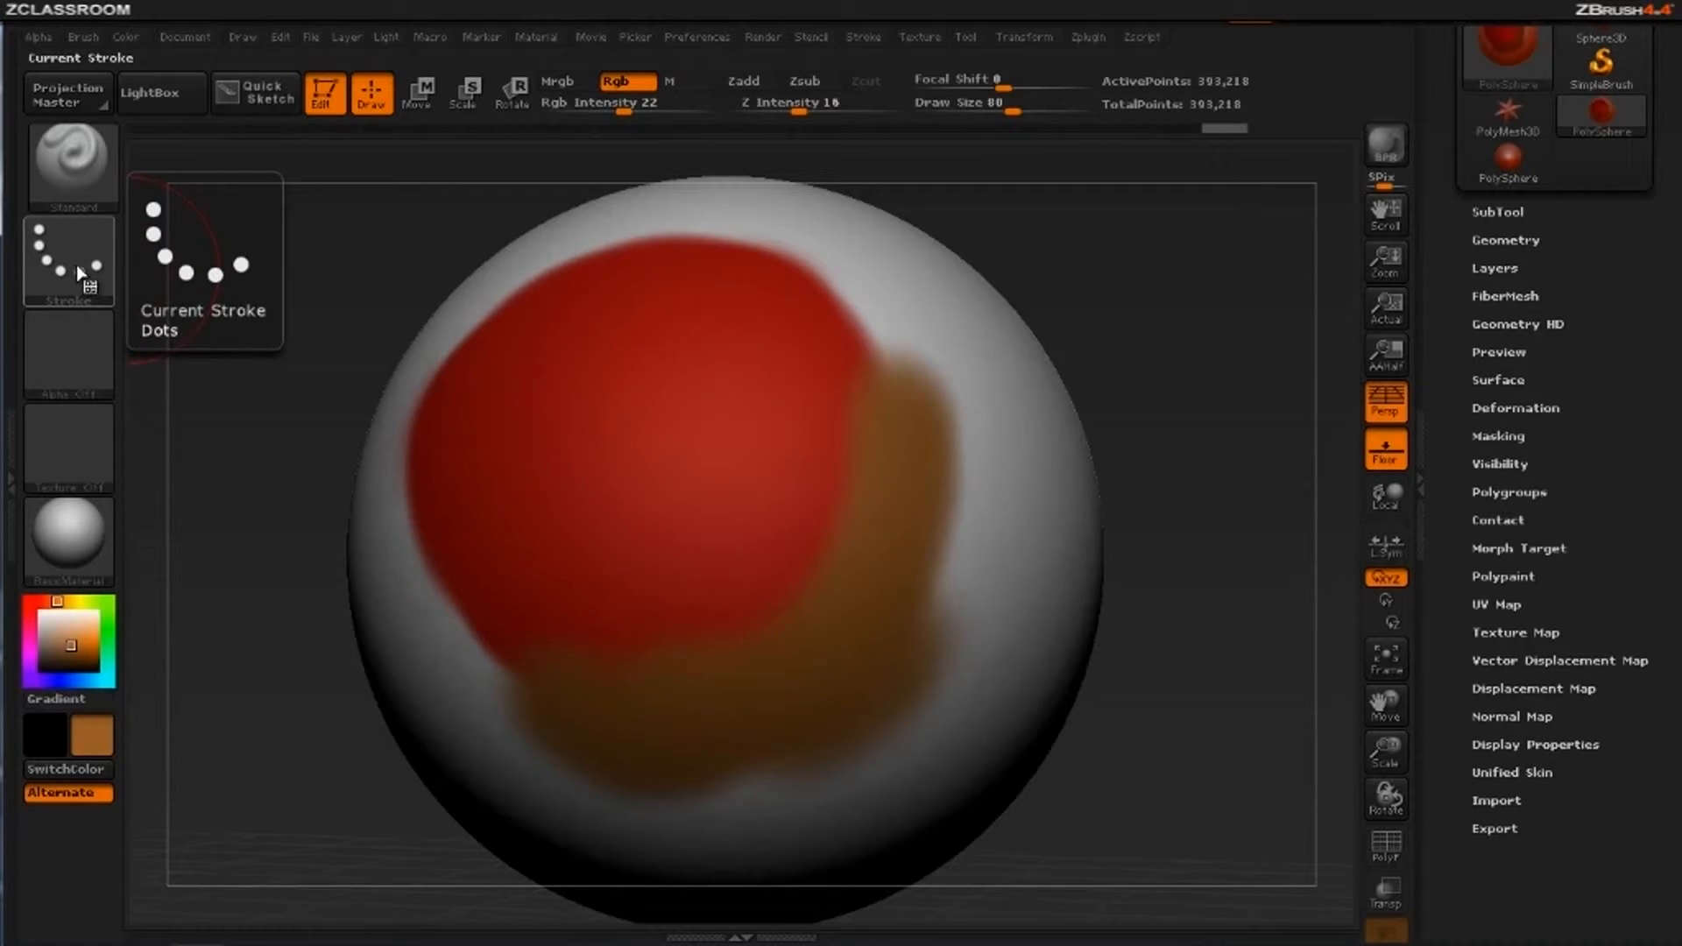
{"action": "left_click", "coordinate": [76, 265]}
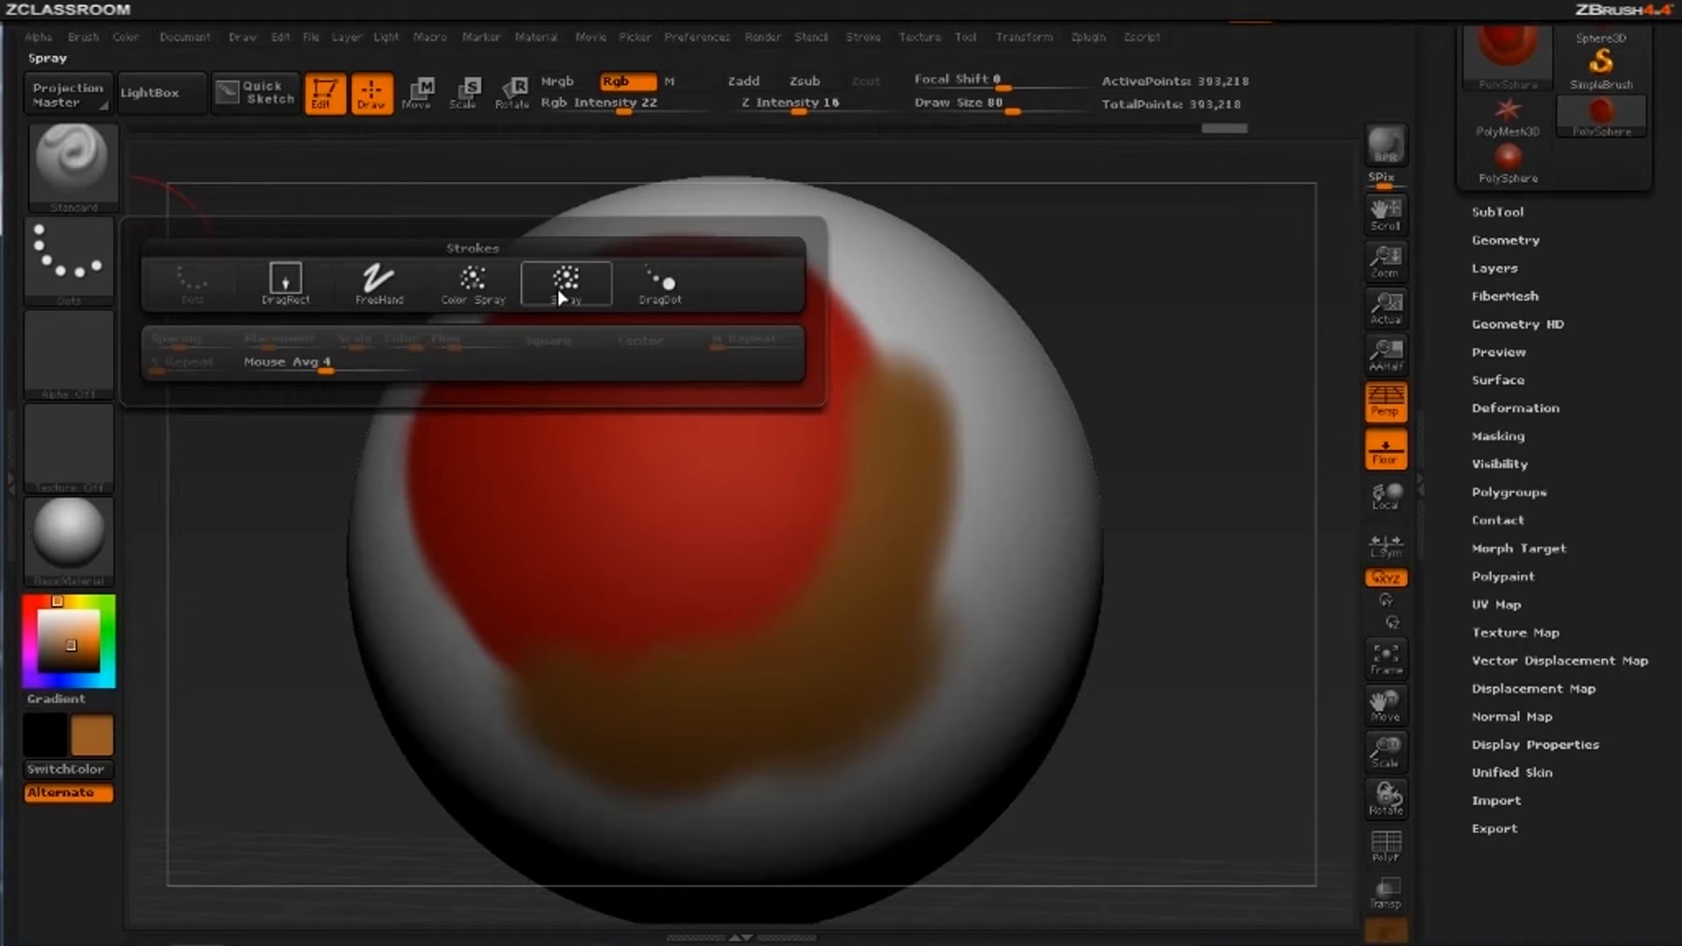
{"action": "left_click", "coordinate": [562, 296]}
{"action": "left_click", "coordinate": [59, 680]}
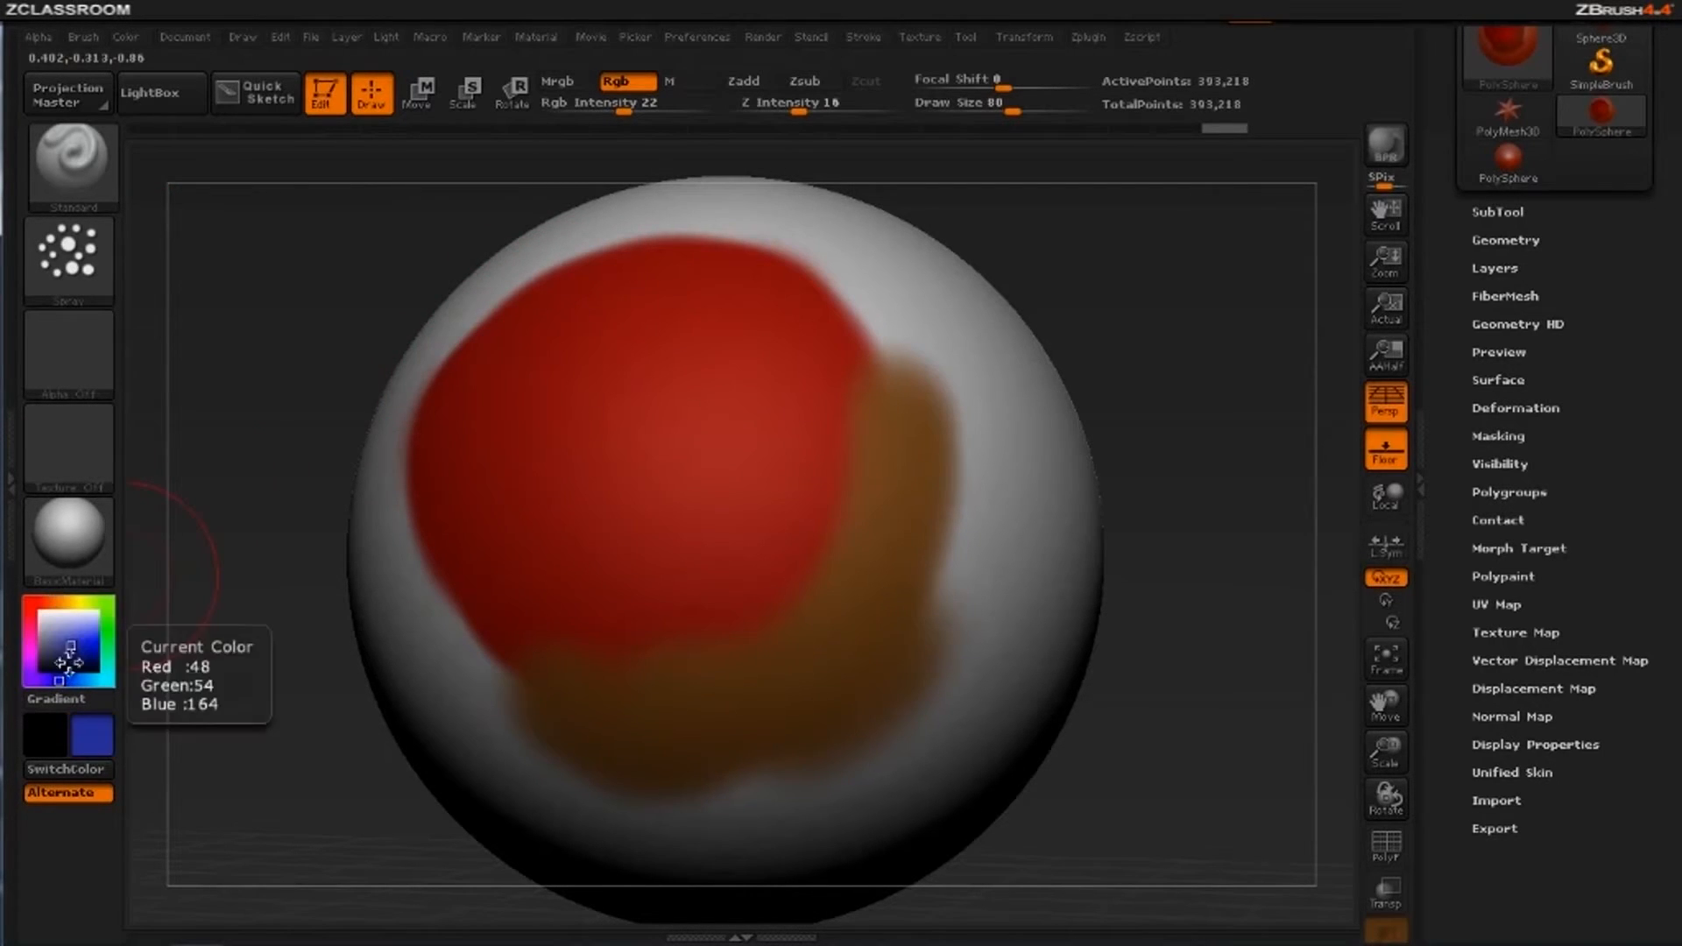
{"action": "left_click", "coordinate": [83, 650]}
Spray blue over the white, brown and red areas until most of the sphere's front is covered
{"action": "left_click_drag", "start_coordinate": [1250, 486], "coordinate": [957, 488]}
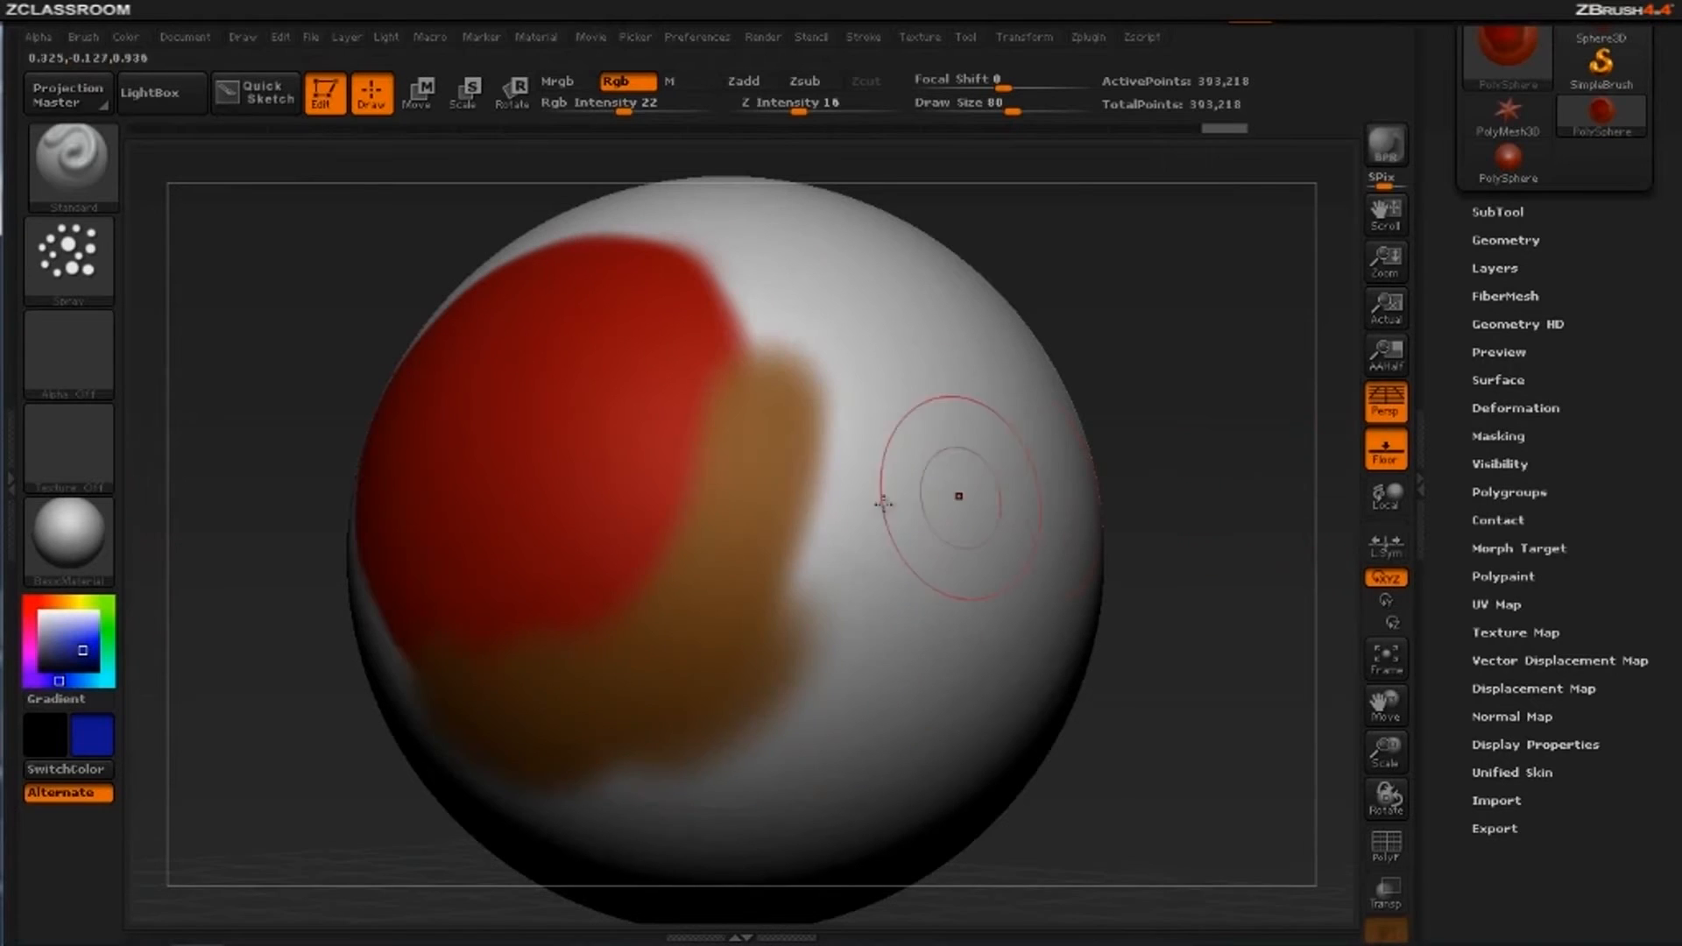
{"action": "mouse_move", "coordinate": [796, 518]}
{"action": "left_mouse_down"}
{"action": "mouse_move", "coordinate": [771, 700]}
{"action": "mouse_move", "coordinate": [949, 365]}
{"action": "mouse_move", "coordinate": [983, 590]}
{"action": "mouse_move", "coordinate": [803, 321]}
{"action": "mouse_move", "coordinate": [796, 450]}
{"action": "mouse_move", "coordinate": [635, 364]}
{"action": "mouse_move", "coordinate": [898, 677]}
{"action": "left_mouse_up"}
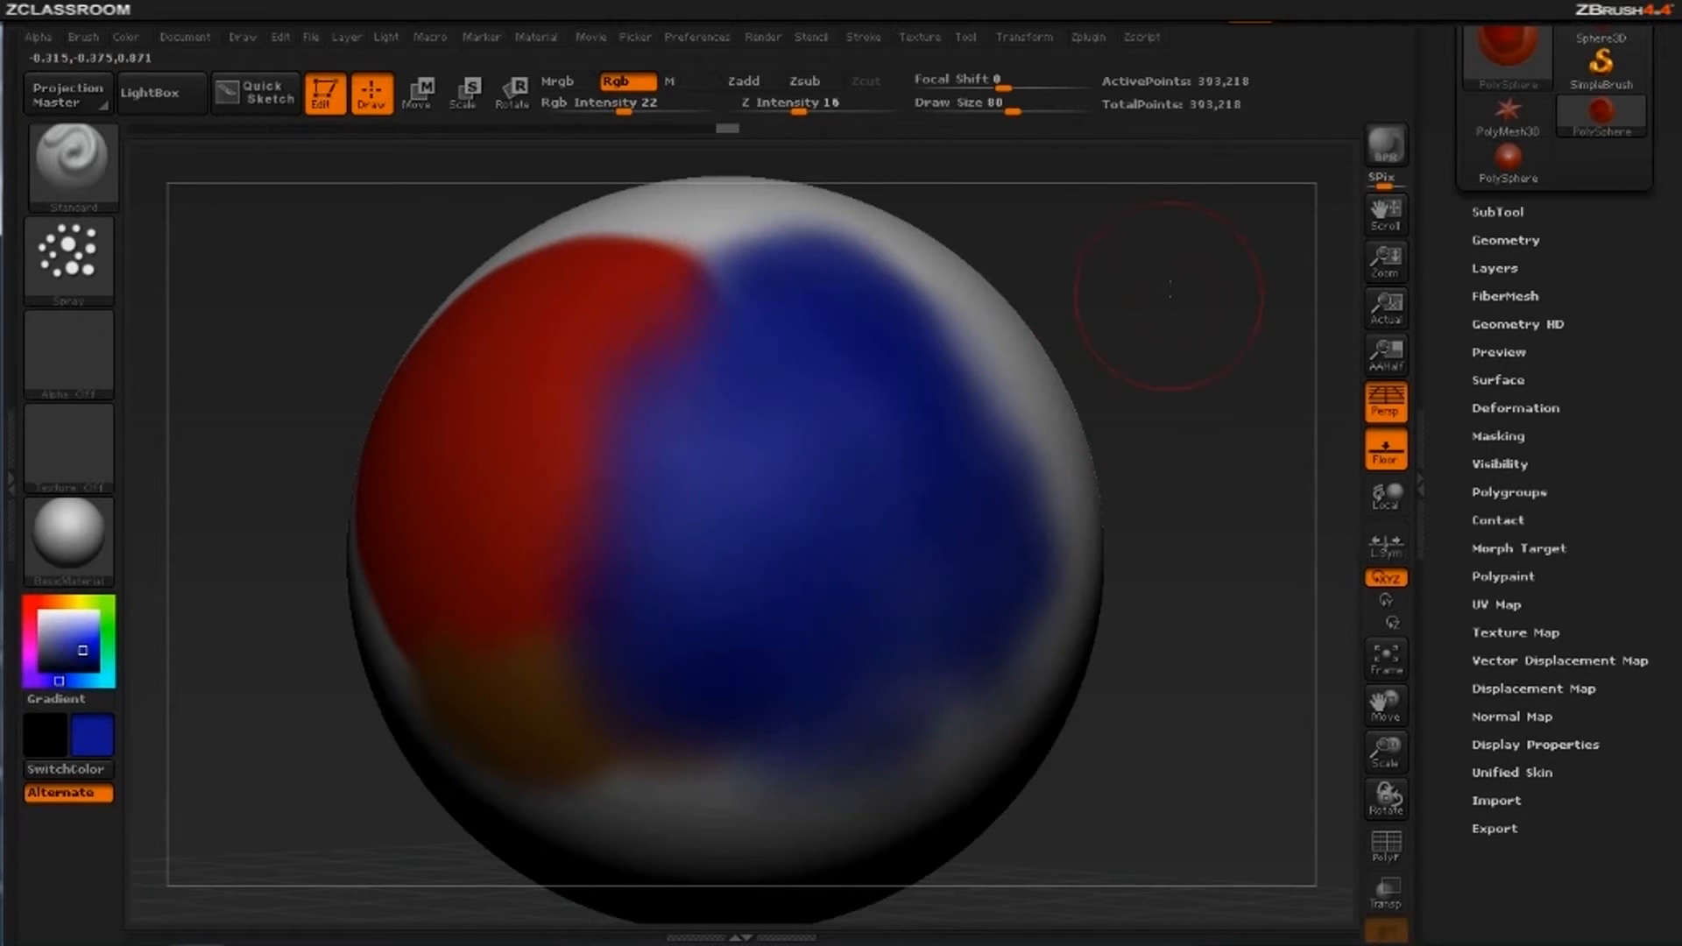
{"action": "left_click_drag", "start_coordinate": [1106, 294], "coordinate": [1216, 292]}
{"action": "mouse_move", "coordinate": [671, 439]}
{"action": "left_mouse_down"}
{"action": "mouse_move", "coordinate": [490, 280]}
{"action": "mouse_move", "coordinate": [631, 630]}
{"action": "mouse_move", "coordinate": [788, 368]}
{"action": "mouse_move", "coordinate": [781, 316]}
{"action": "mouse_move", "coordinate": [930, 313]}
{"action": "mouse_move", "coordinate": [660, 701]}
{"action": "mouse_move", "coordinate": [548, 593]}
{"action": "mouse_move", "coordinate": [850, 755]}
{"action": "mouse_move", "coordinate": [780, 662]}
{"action": "left_mouse_up"}
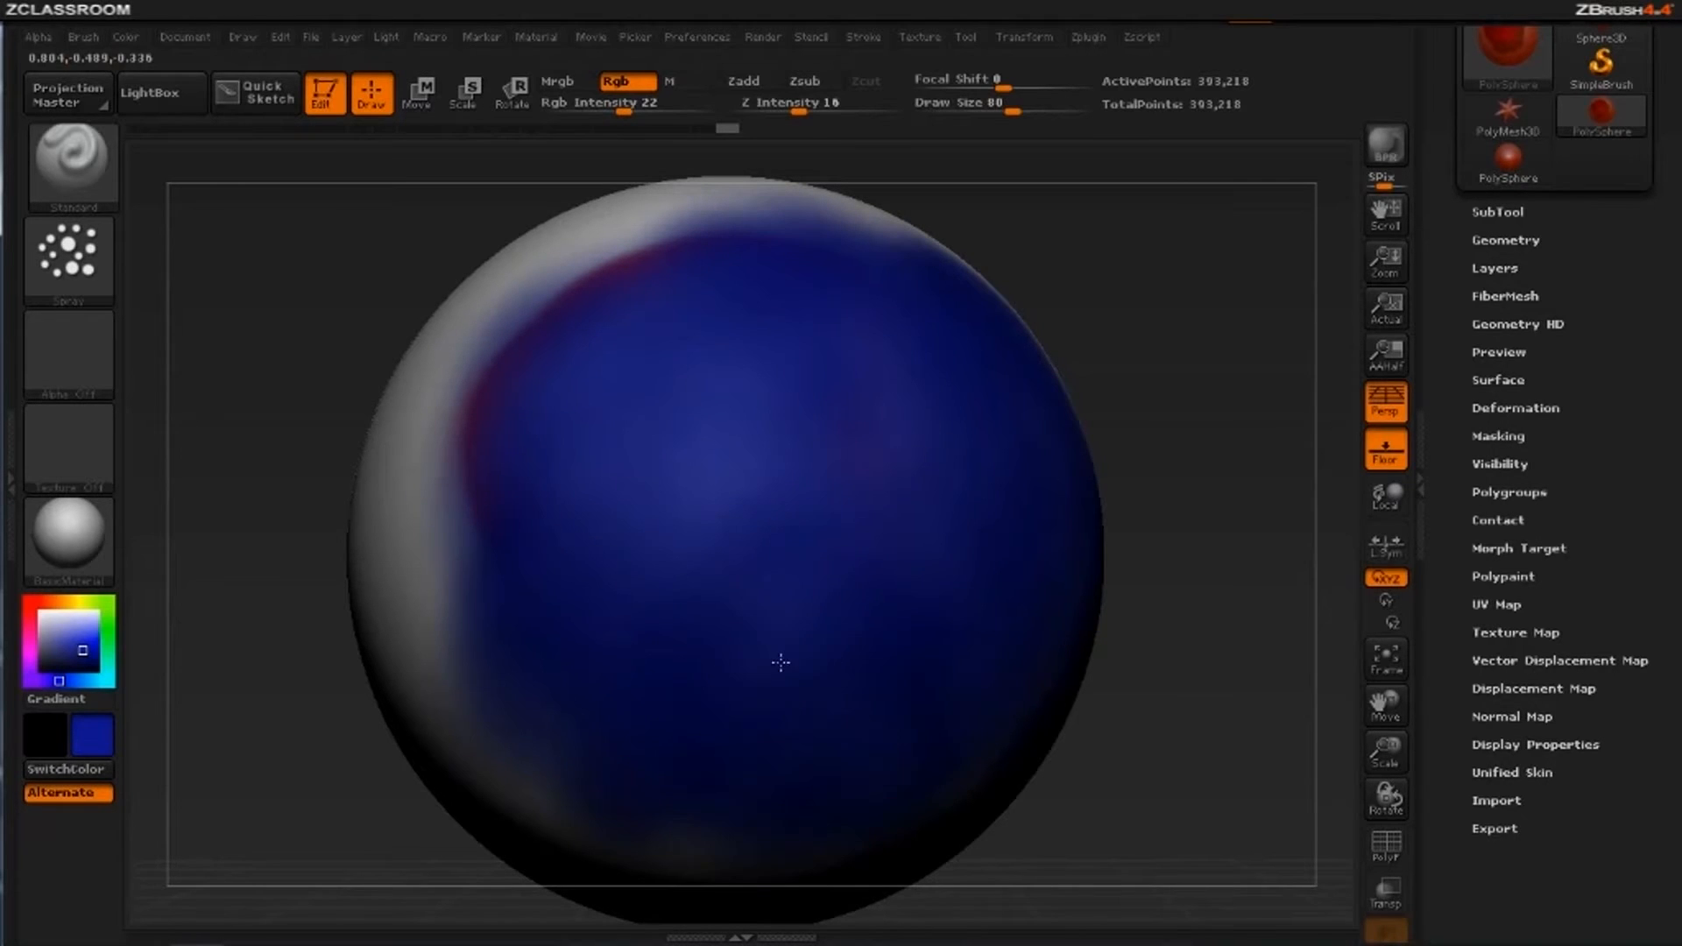
Switch to the DragRect stroke with Alpha 11 and a dark yellow colour, and stamp a faint flower on the blue area
{"action": "left_click", "coordinate": [85, 257]}
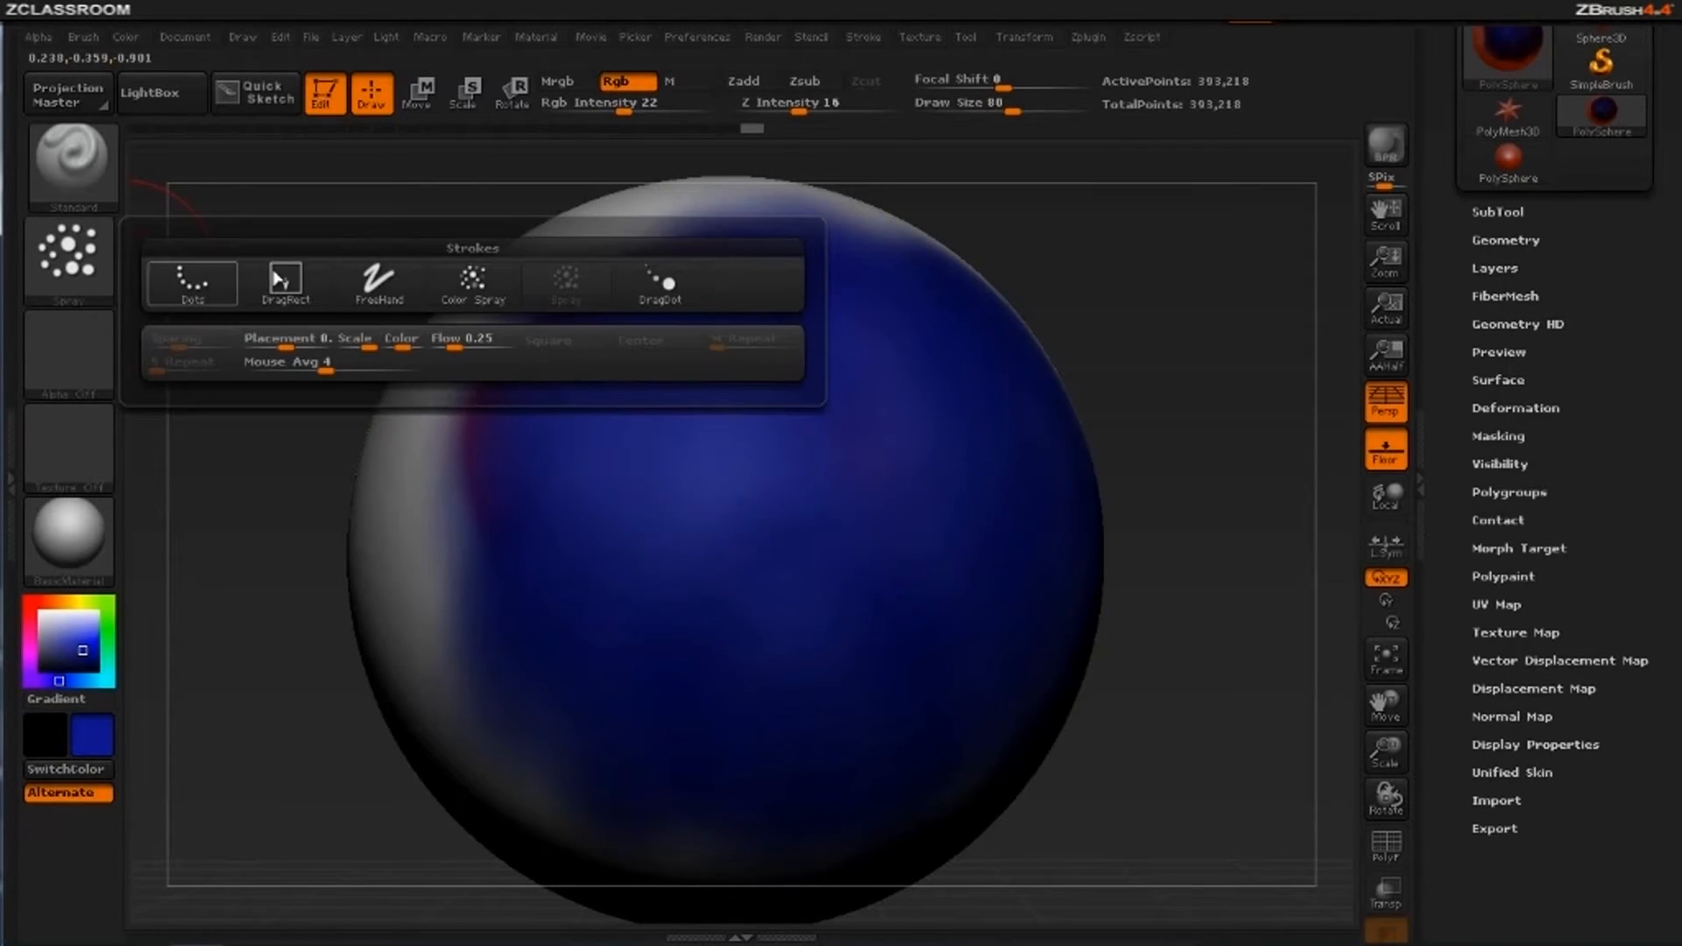
{"action": "left_click", "coordinate": [290, 282]}
{"action": "left_click_drag", "start_coordinate": [226, 440], "coordinate": [196, 451]}
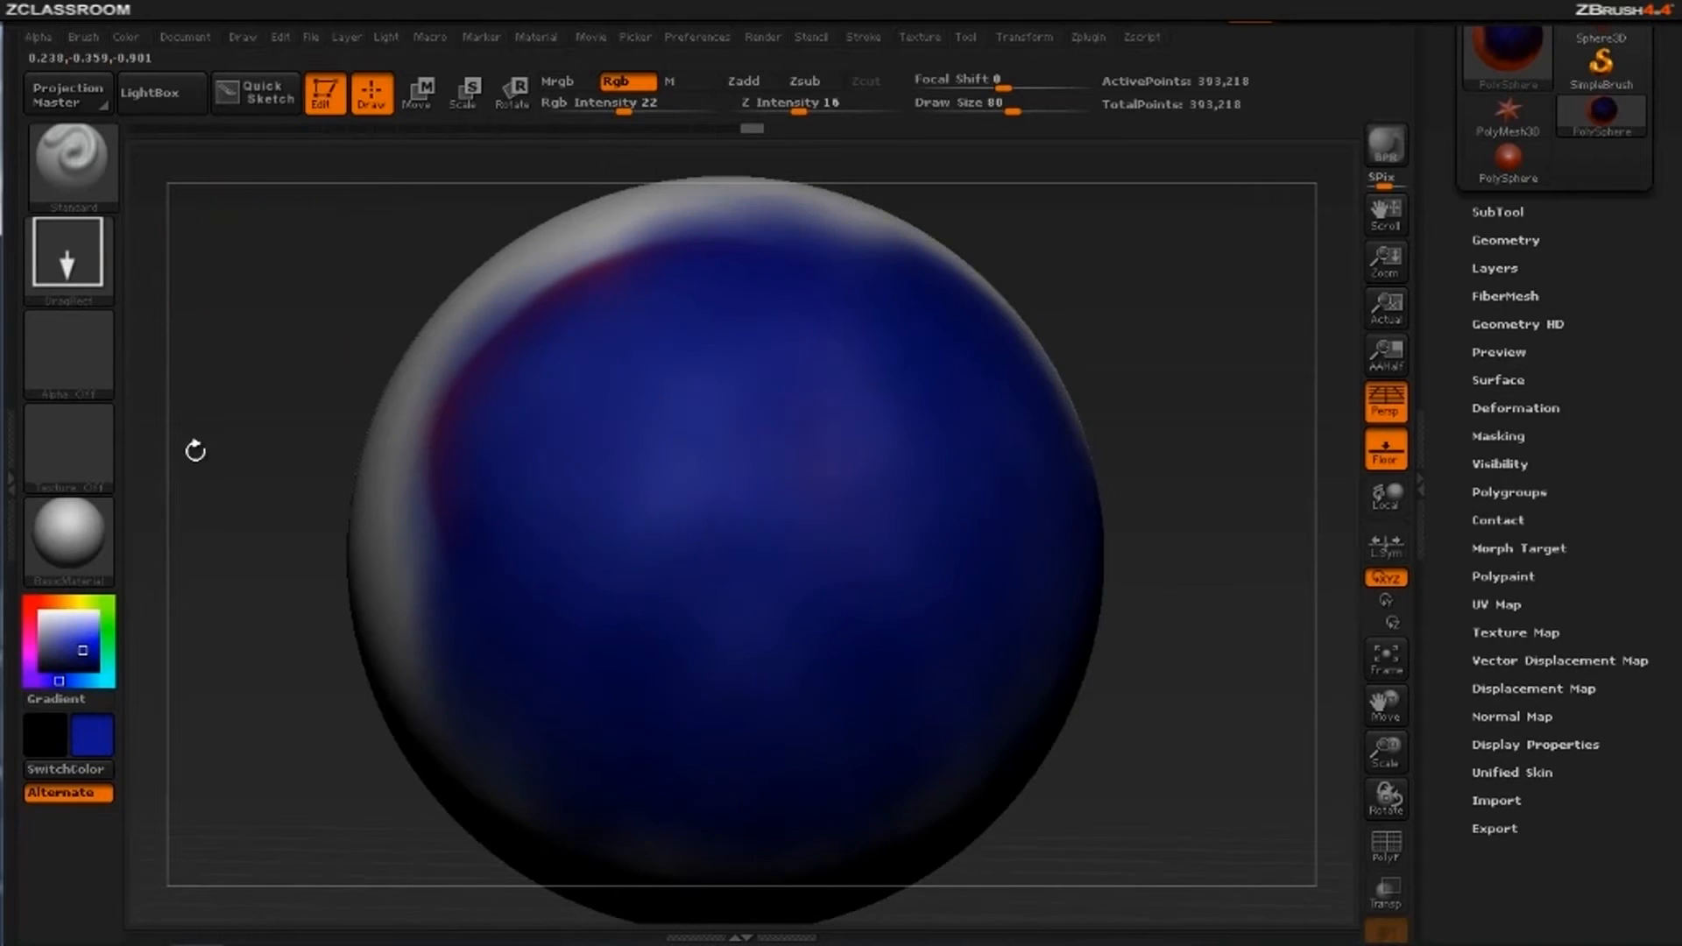
{"action": "left_click", "coordinate": [69, 602]}
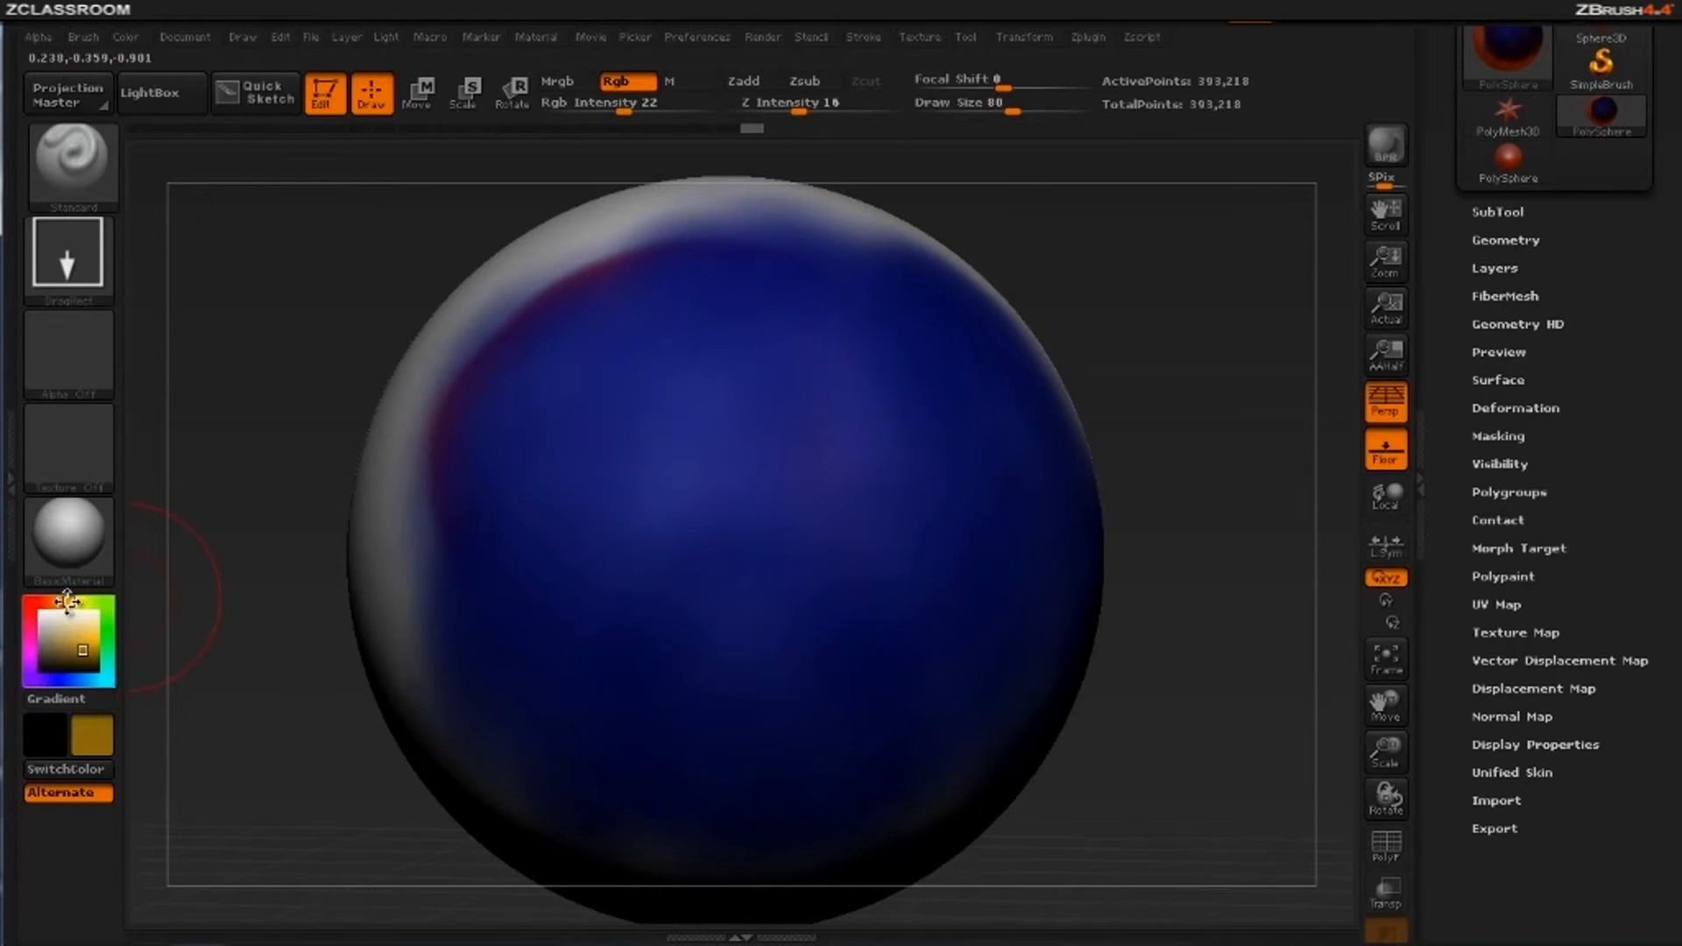
{"action": "left_click", "coordinate": [69, 359]}
{"action": "left_click", "coordinate": [188, 499]}
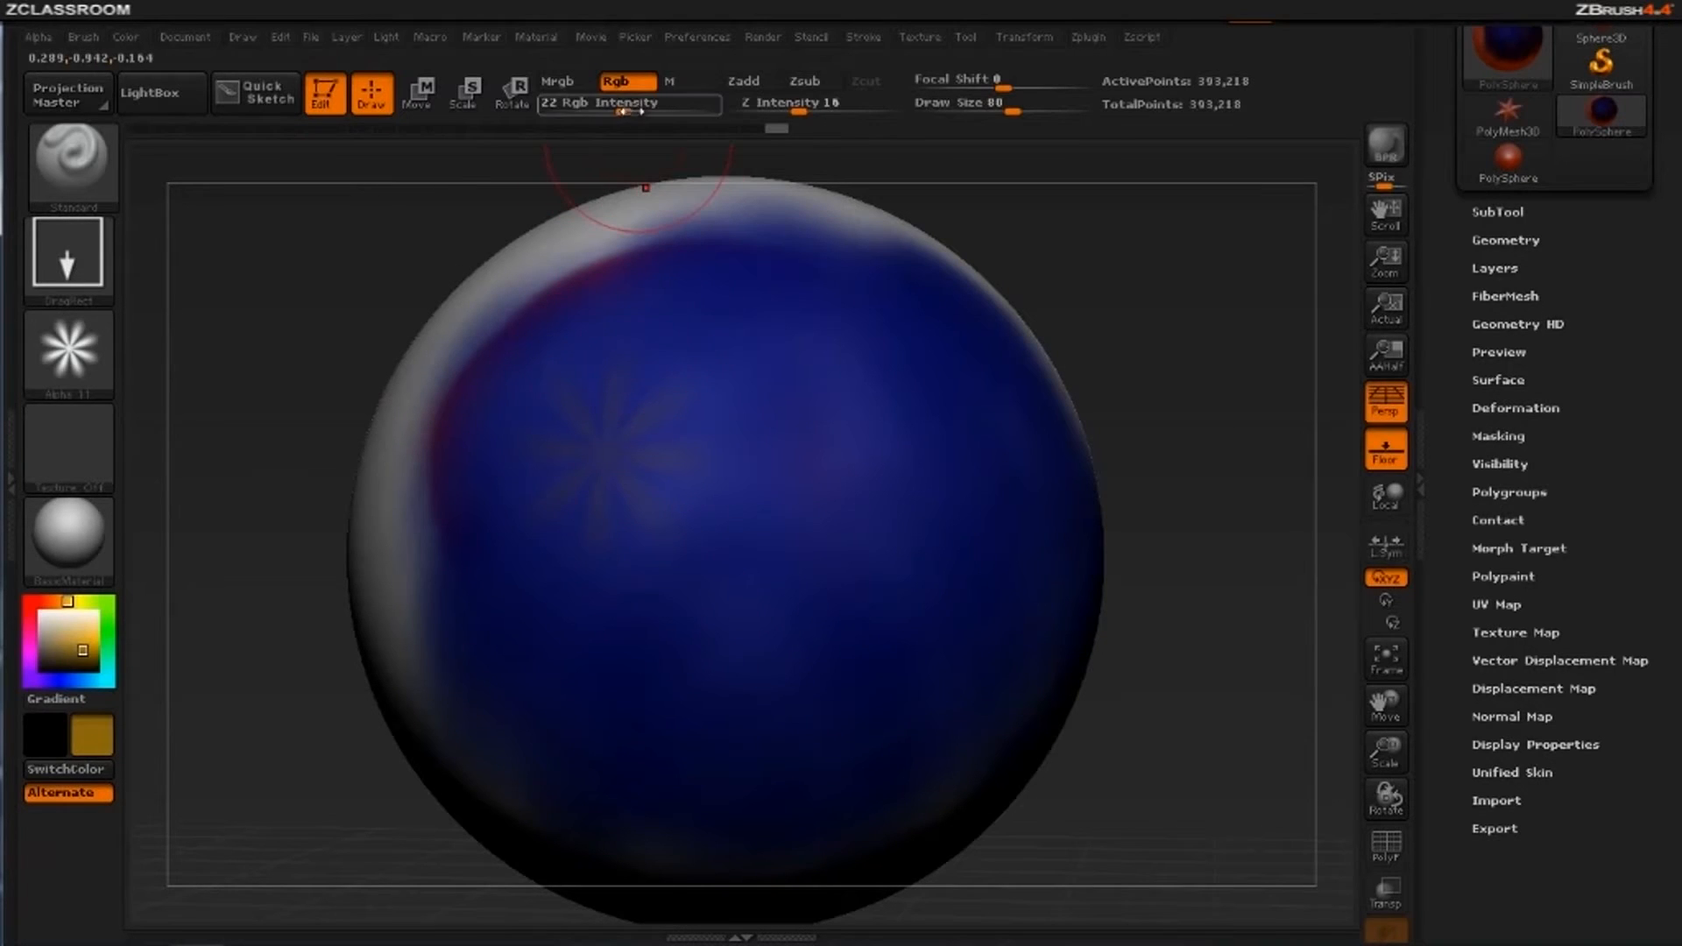
Raise Rgb Intensity to 63 and stamp three stronger dark yellow flowers beside and below the faint one
{"action": "left_click_drag", "start_coordinate": [623, 111], "coordinate": [677, 111]}
{"action": "left_click", "coordinate": [769, 451]}
{"action": "left_click_drag", "start_coordinate": [822, 606], "coordinate": [836, 626]}
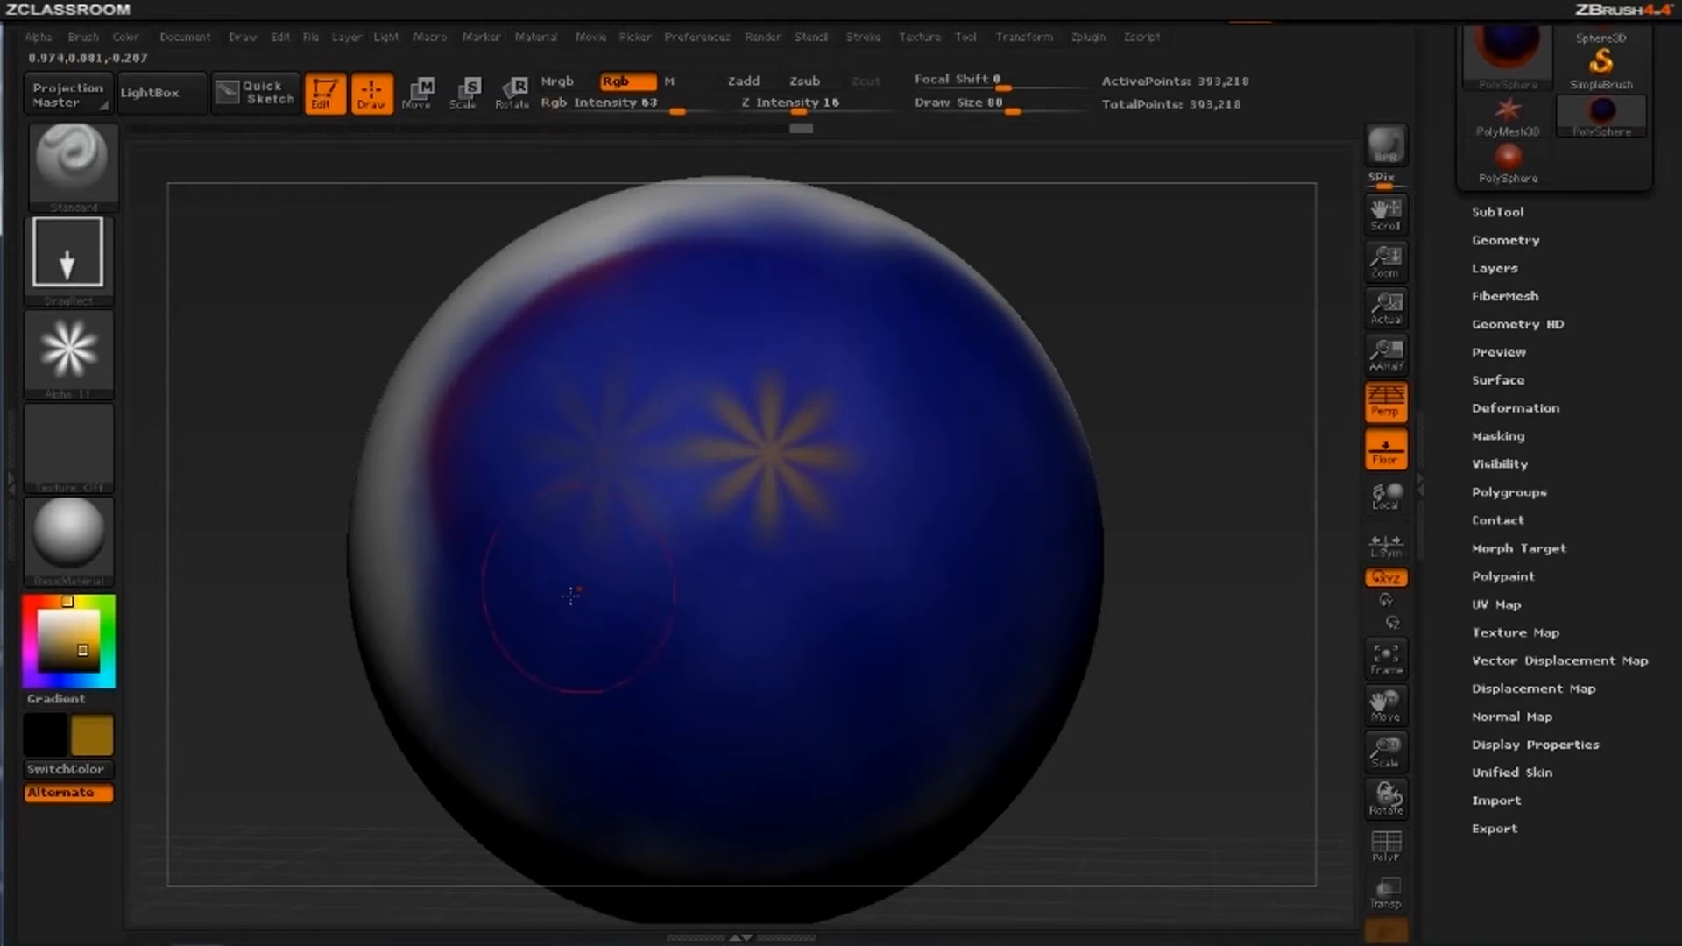
{"action": "left_click_drag", "start_coordinate": [569, 582], "coordinate": [745, 752]}
{"action": "left_click_drag", "start_coordinate": [777, 692], "coordinate": [779, 694]}
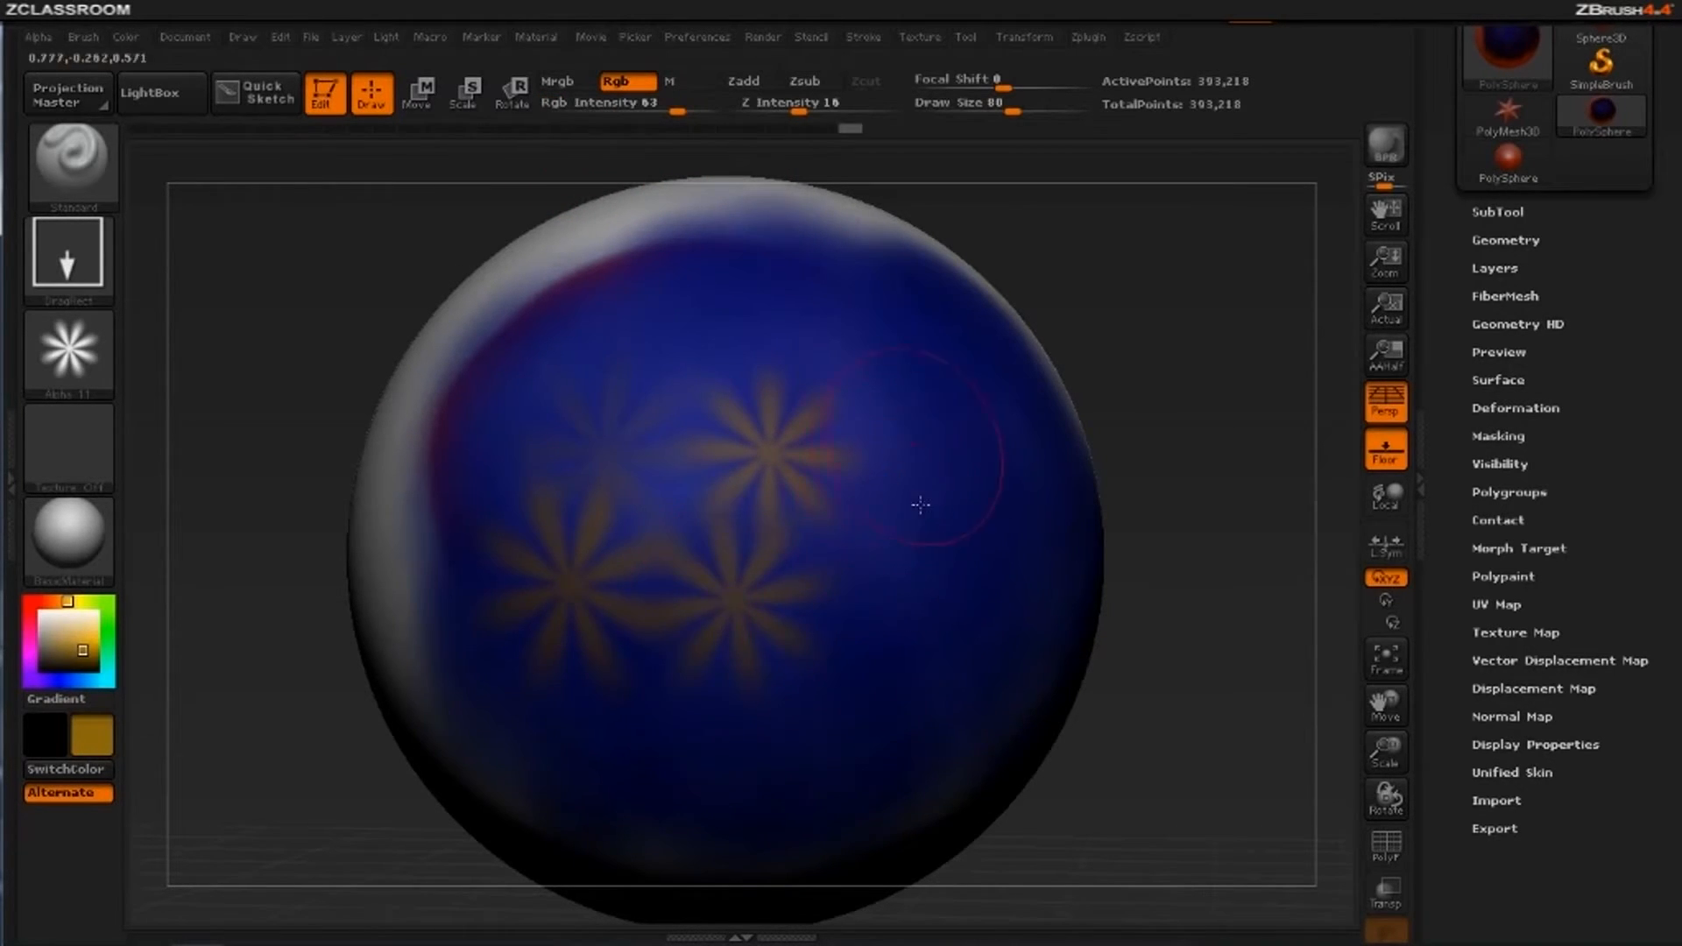
Stamp more dark yellow flowers on the right part of the blue area and around the faint flower
{"action": "left_click_drag", "start_coordinate": [913, 449], "coordinate": [943, 622]}
{"action": "left_click_drag", "start_coordinate": [961, 696], "coordinate": [972, 705]}
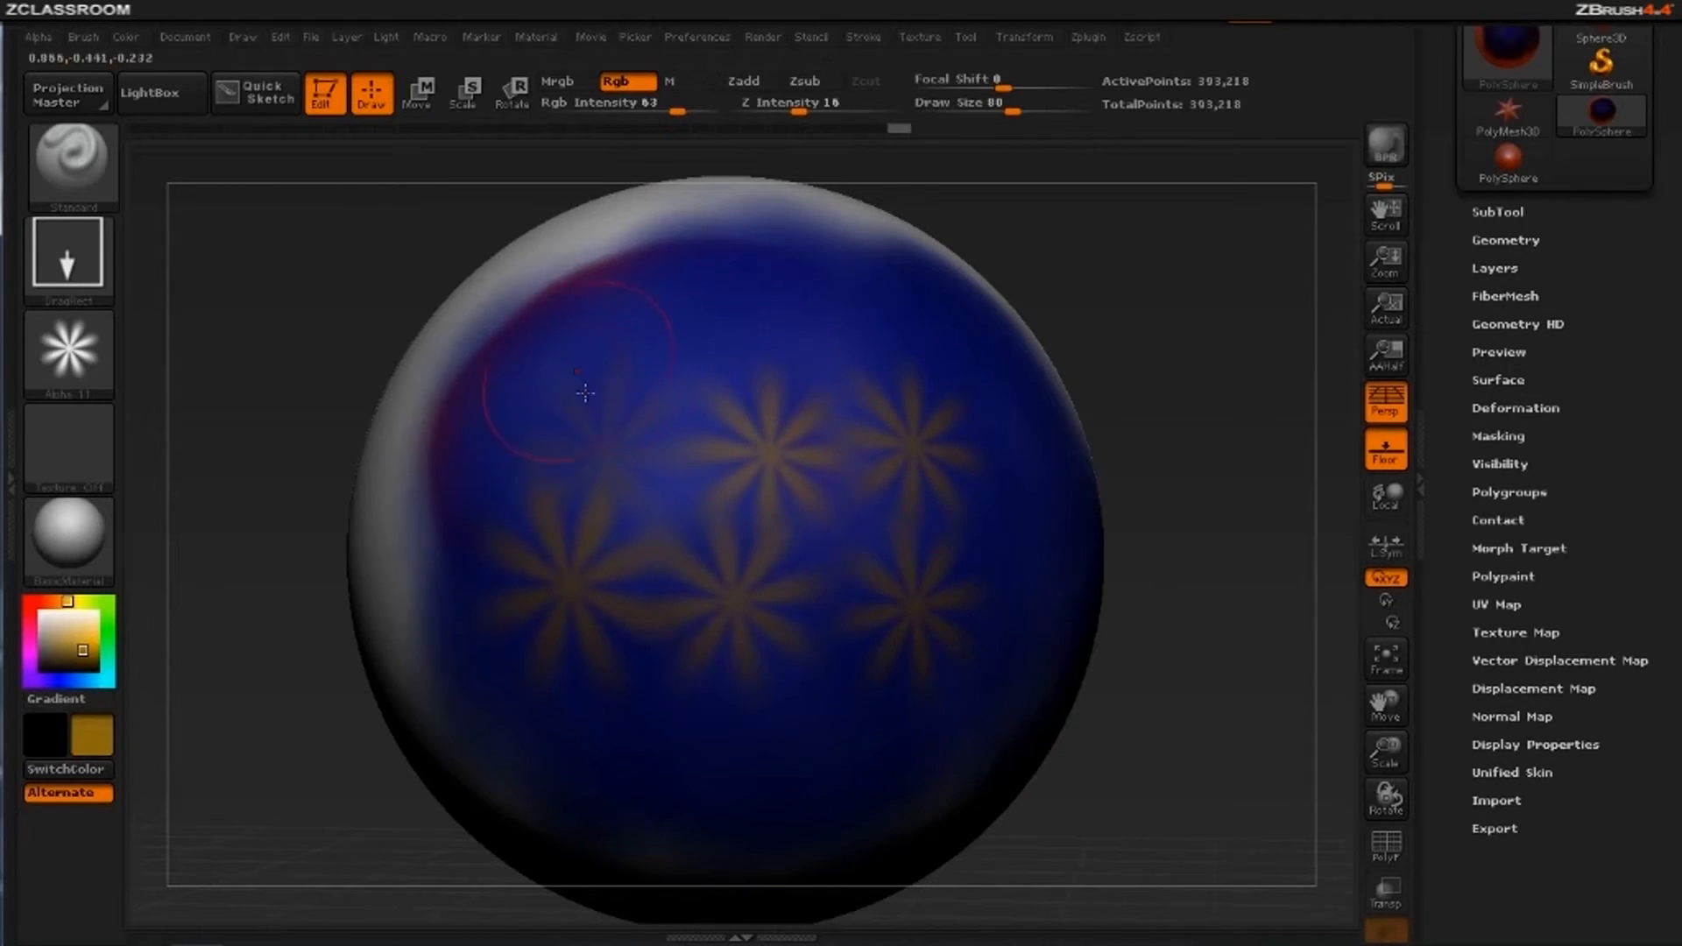
{"action": "left_click_drag", "start_coordinate": [578, 377], "coordinate": [670, 518]}
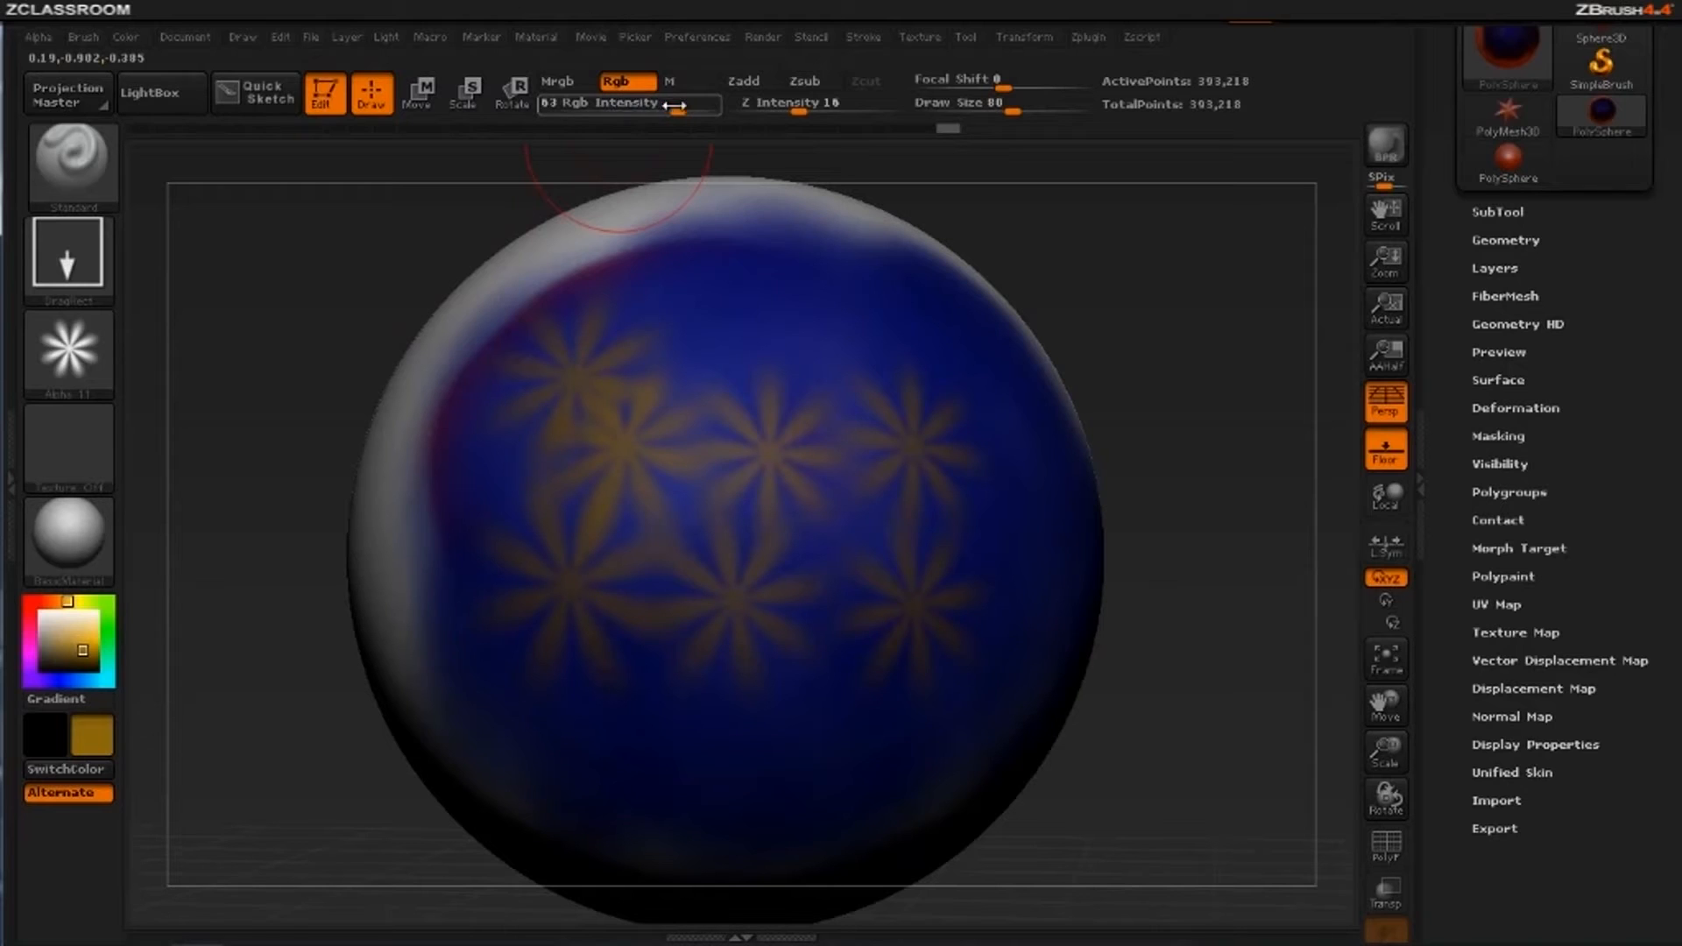
Raise Rgb Intensity to 100 and stamp stronger dark yellow flowers across the centre and upper-left part of the sphere
{"action": "left_click_drag", "start_coordinate": [675, 105], "coordinate": [718, 103]}
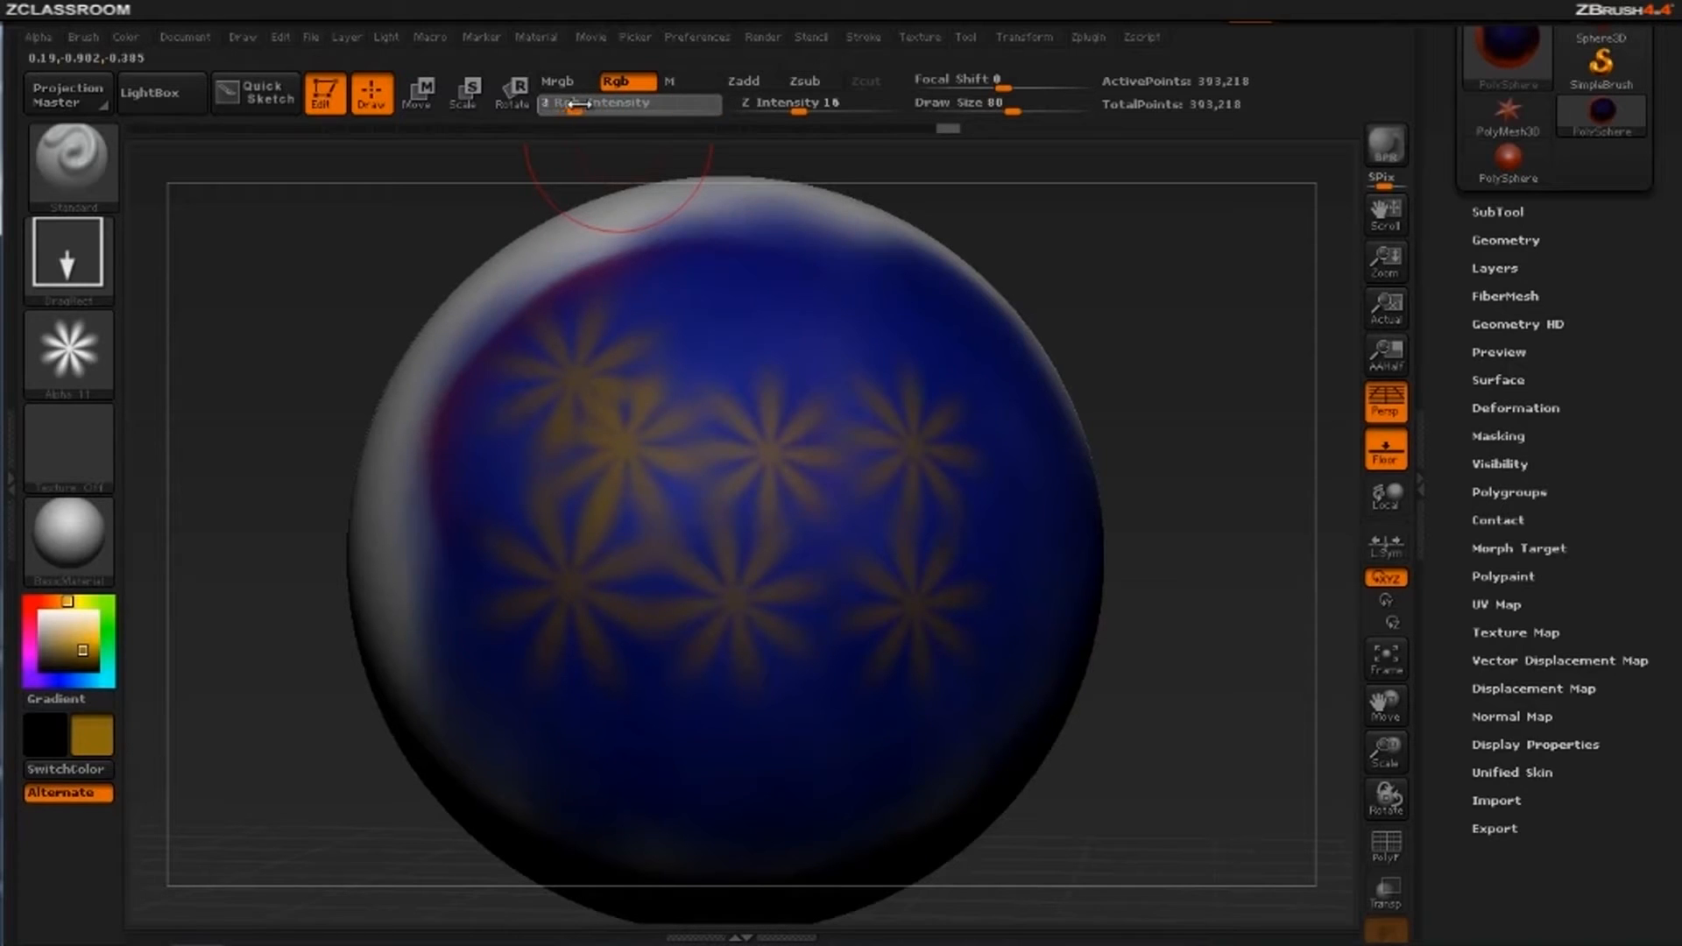
{"action": "left_click_drag", "start_coordinate": [578, 103], "coordinate": [712, 103]}
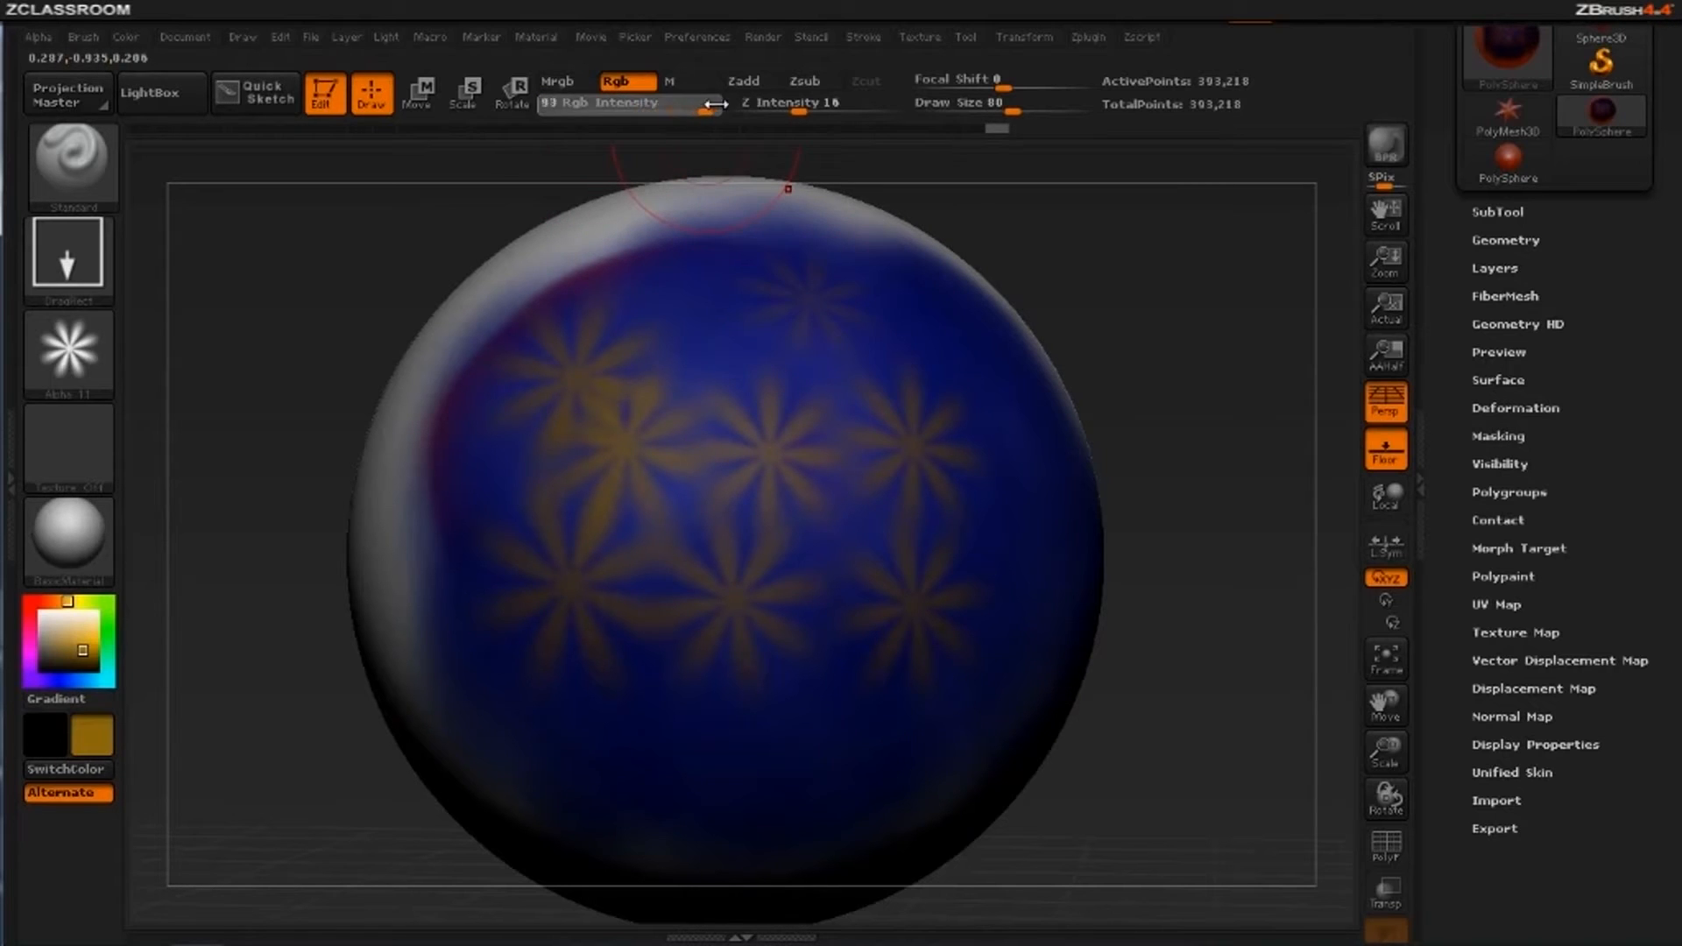
{"action": "left_click_drag", "start_coordinate": [696, 322], "coordinate": [1058, 597]}
{"action": "left_click_drag", "start_coordinate": [458, 355], "coordinate": [674, 435]}
{"action": "left_click_drag", "start_coordinate": [406, 465], "coordinate": [639, 562]}
{"action": "left_click_drag", "start_coordinate": [498, 464], "coordinate": [613, 525]}
Set Rgb Intensity to 64 and change the brush stroke type to Spray
{"action": "right_click", "coordinate": [1132, 366]}
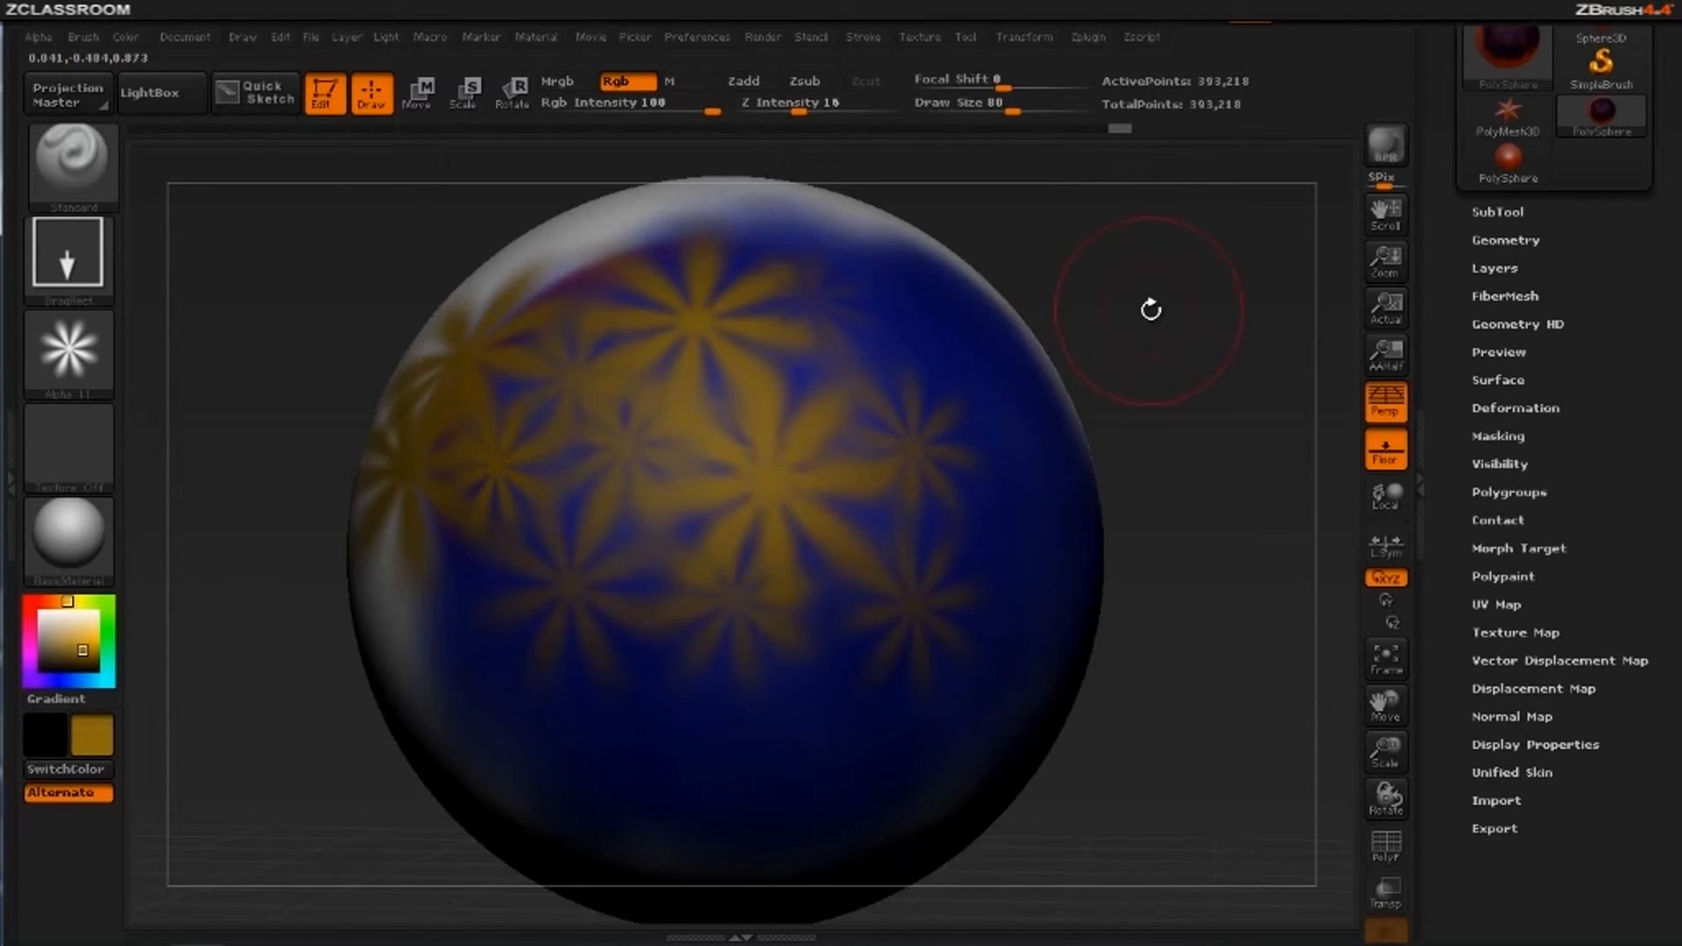
{"action": "key", "text": "space"}
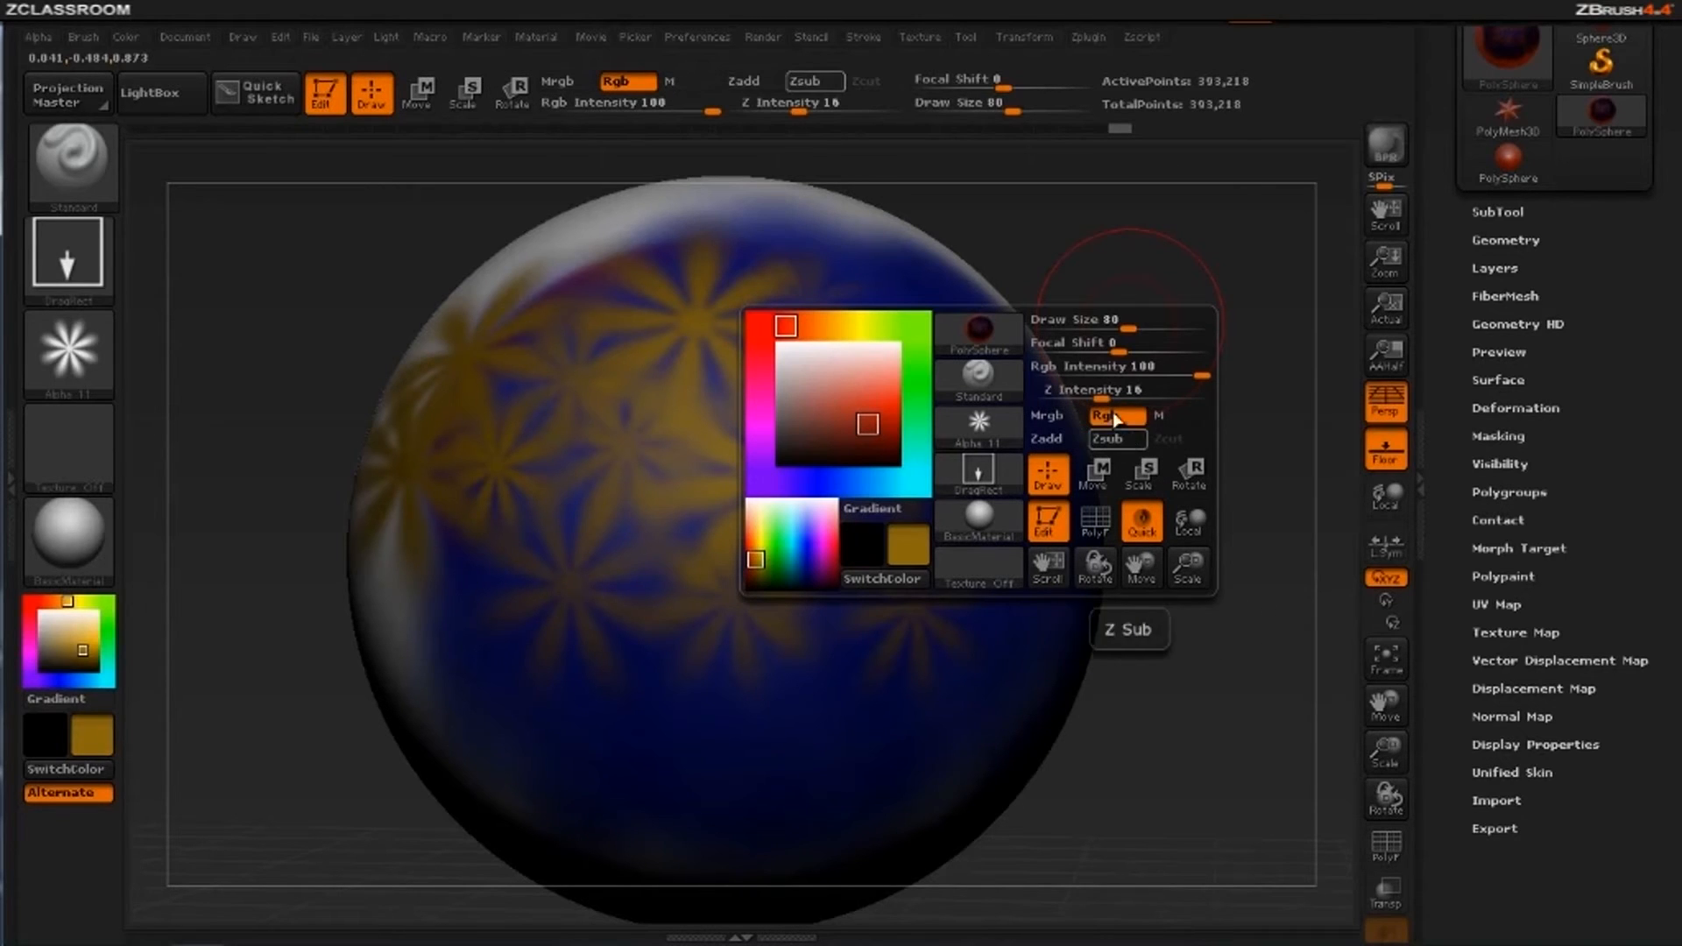
{"action": "mouse_move", "coordinate": [1193, 368]}
{"action": "left_mouse_down"}
{"action": "mouse_move", "coordinate": [1112, 368]}
{"action": "mouse_move", "coordinate": [1174, 367]}
{"action": "left_mouse_up"}
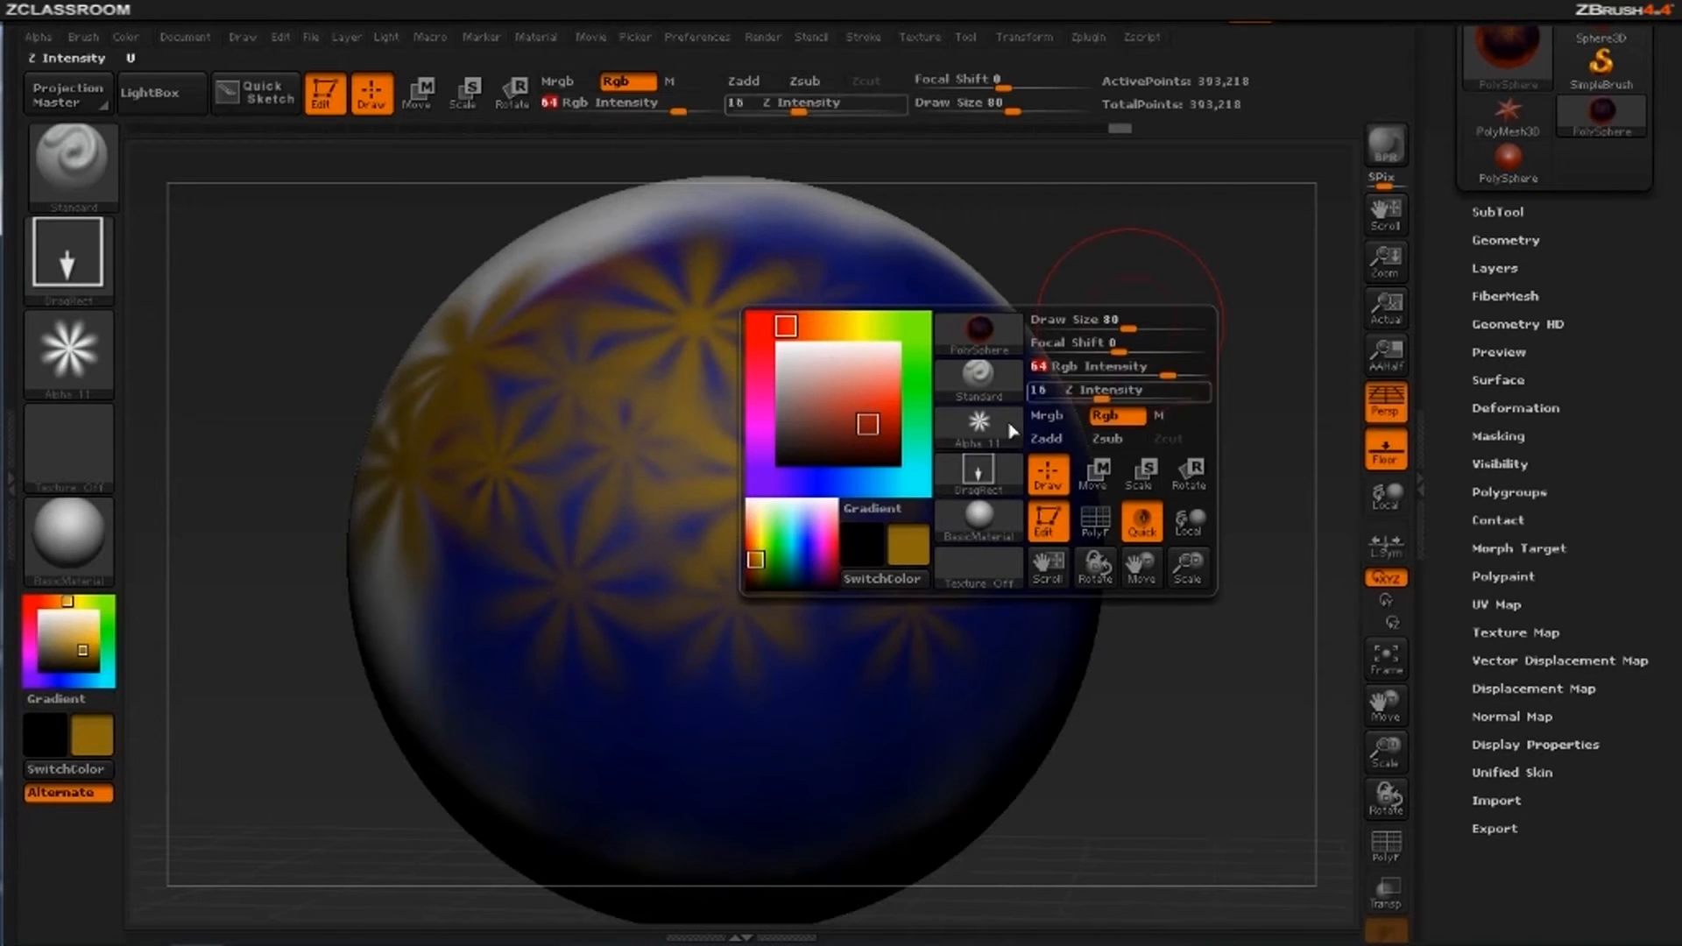
{"action": "left_click", "coordinate": [978, 473]}
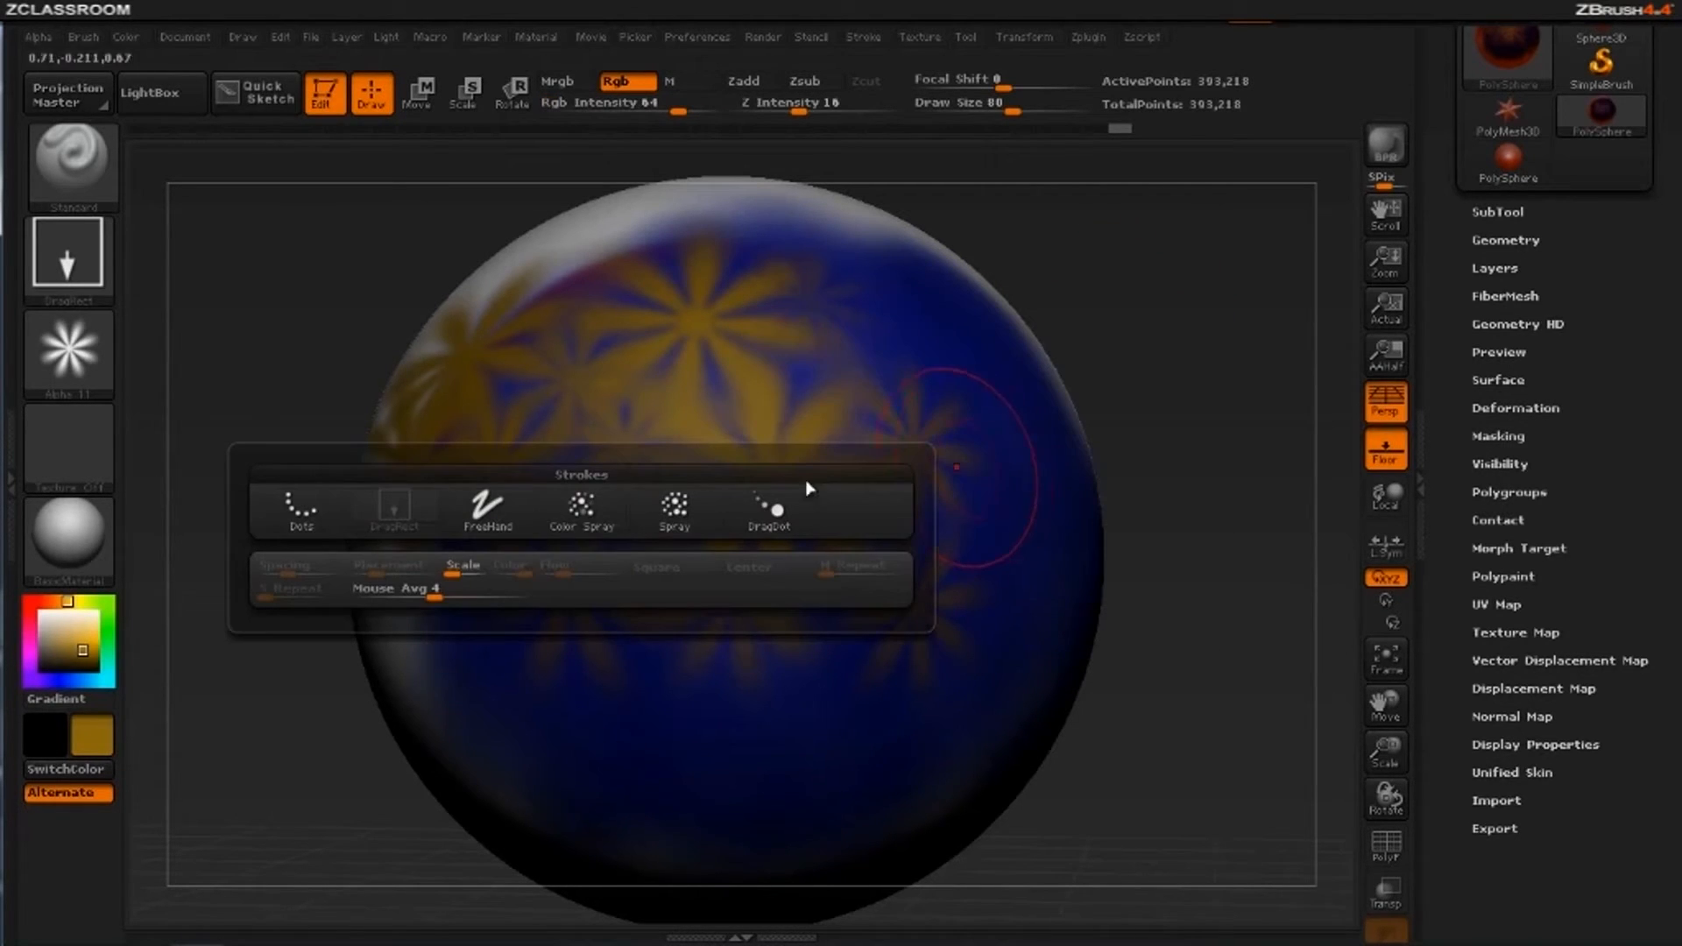
{"action": "left_click", "coordinate": [675, 509]}
{"action": "right_click", "coordinate": [972, 359]}
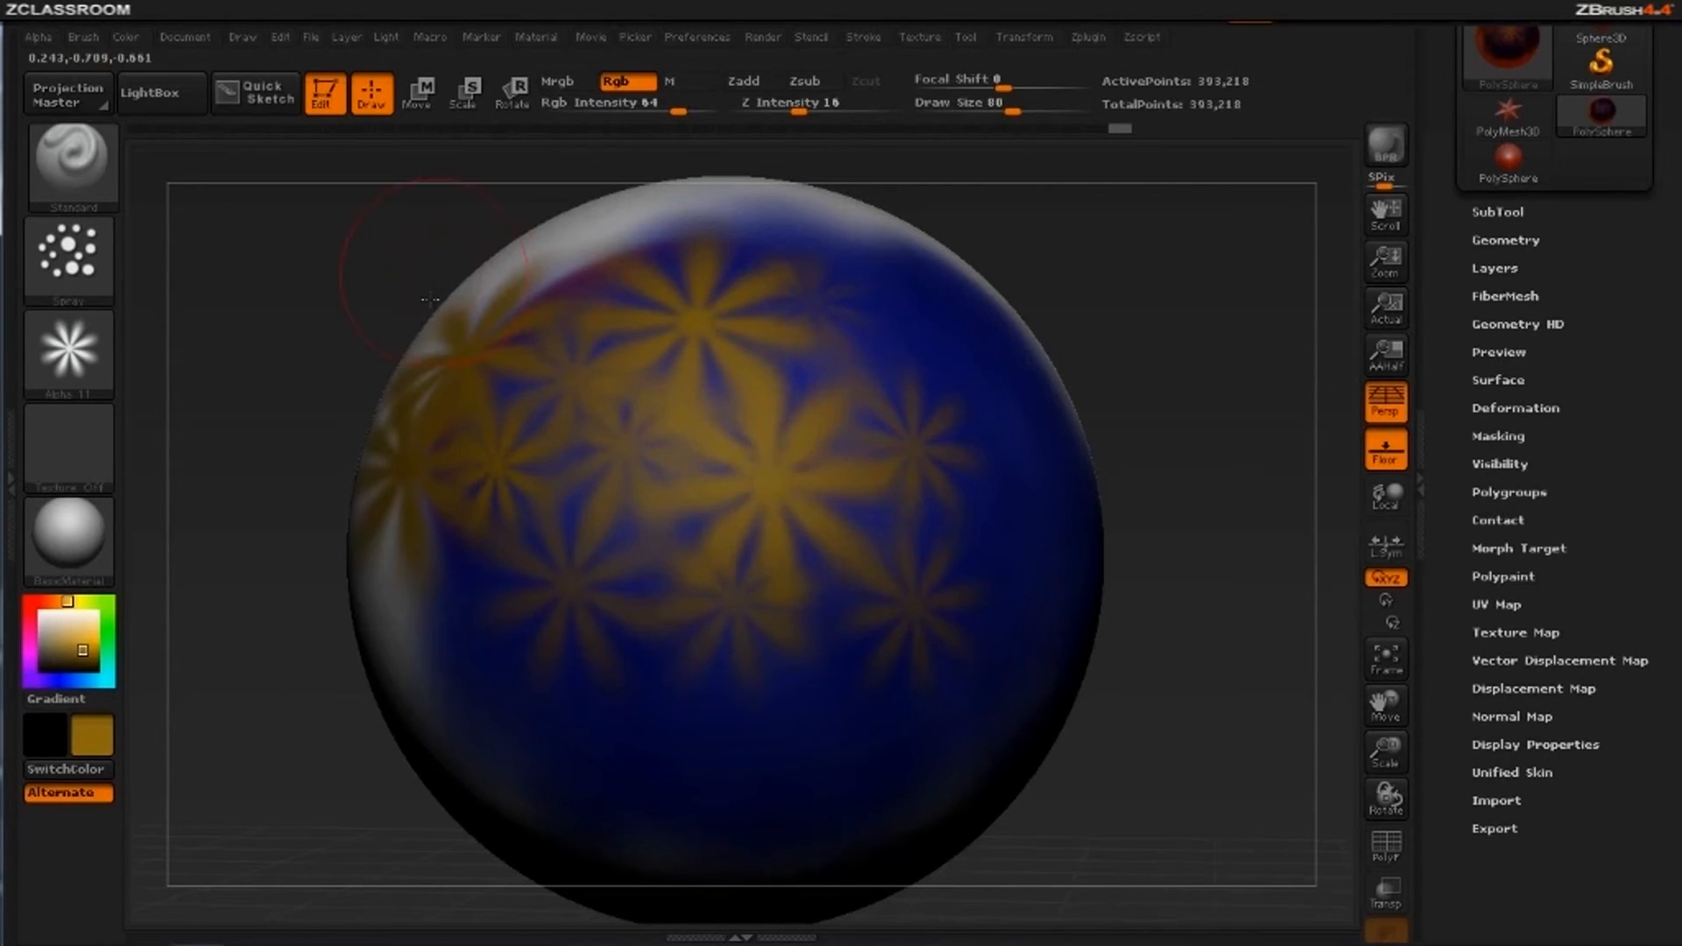
Open the Polypaint settings and toggle Colorize to compare the sphere with and without its paint
{"action": "left_click_drag", "start_coordinate": [1457, 549], "coordinate": [1460, 518]}
{"action": "left_click", "coordinate": [1500, 541]}
{"action": "left_click", "coordinate": [1507, 569]}
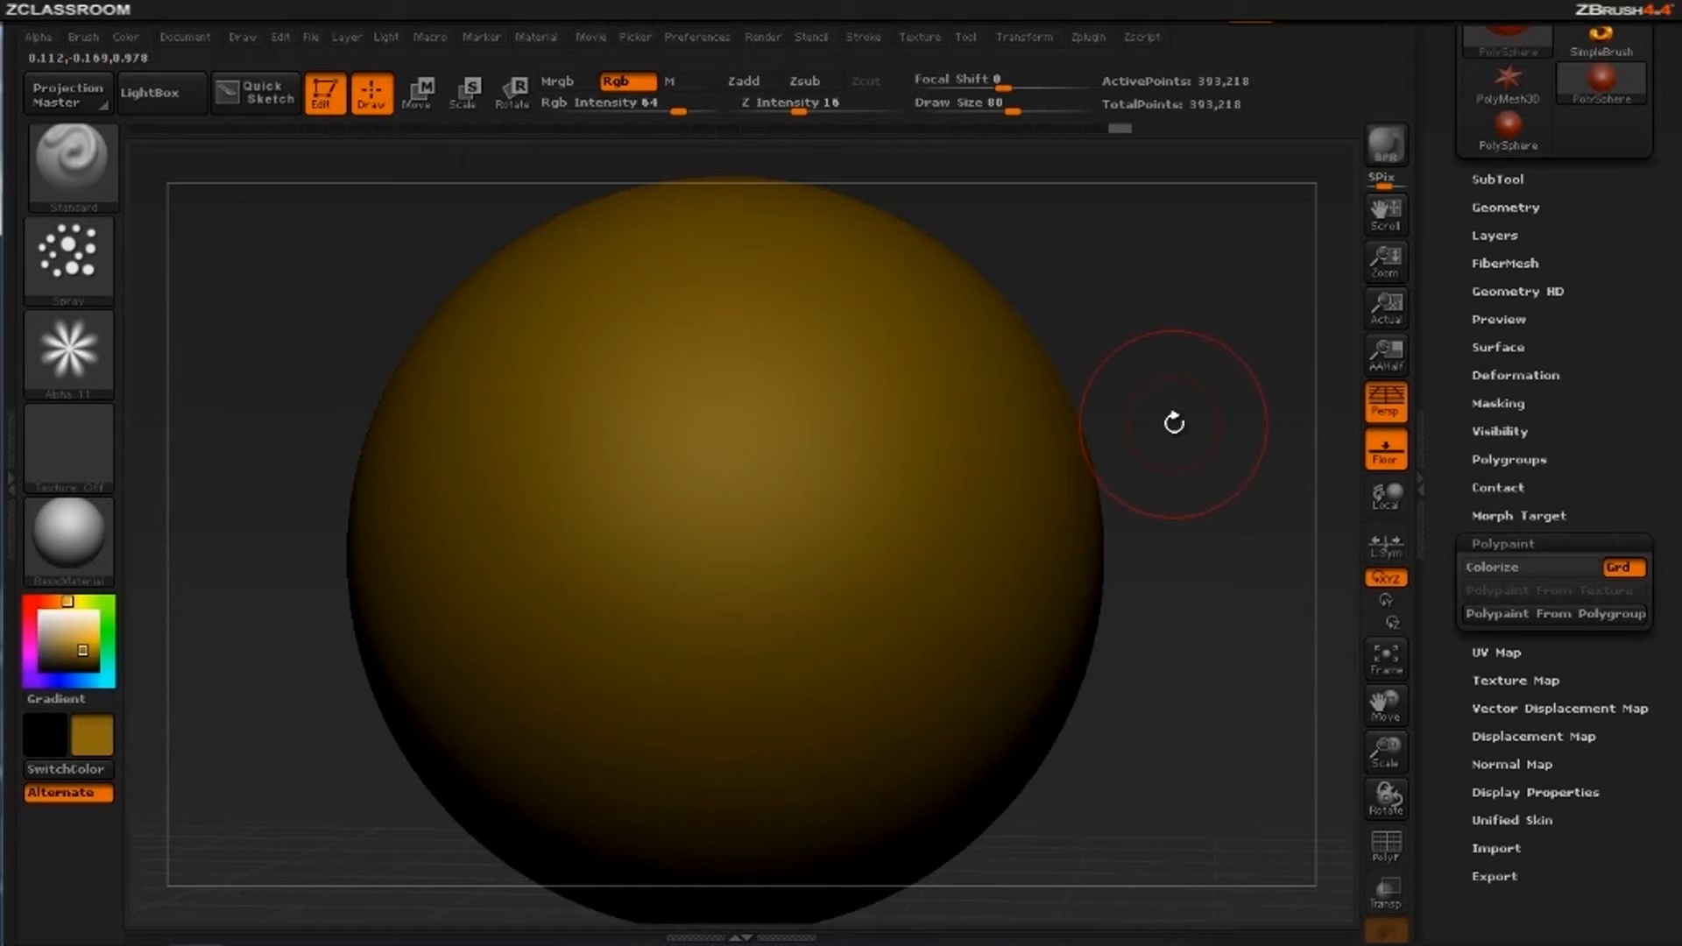
{"action": "left_click", "coordinate": [1487, 573]}
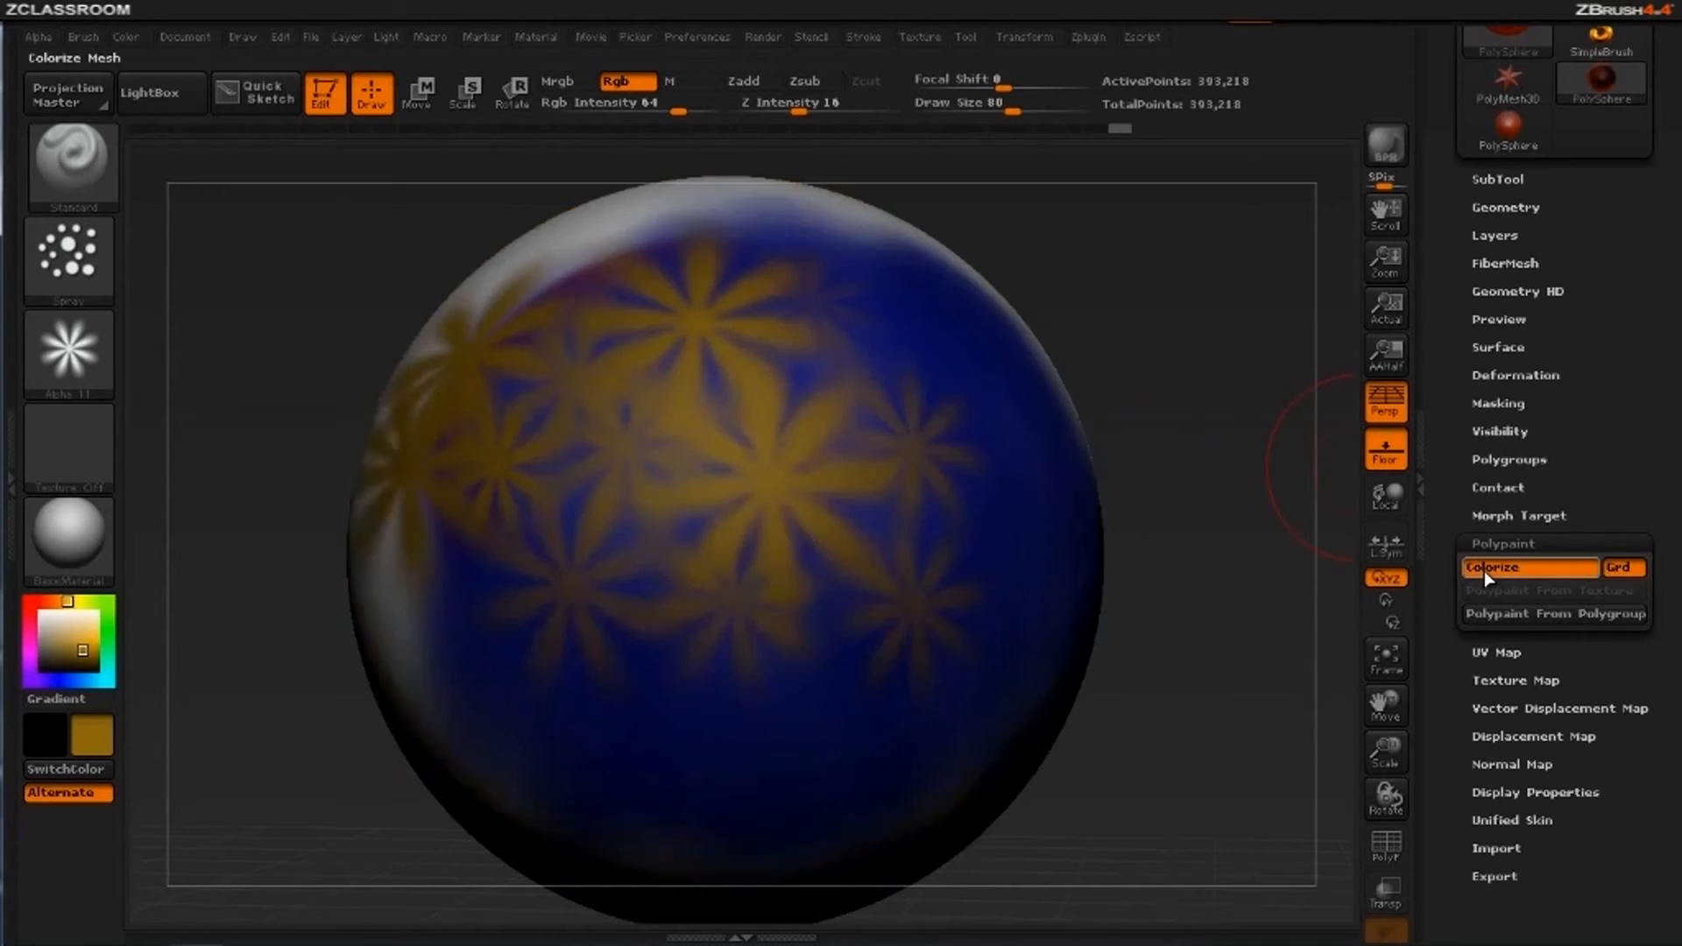
{"action": "left_click", "coordinate": [1487, 573]}
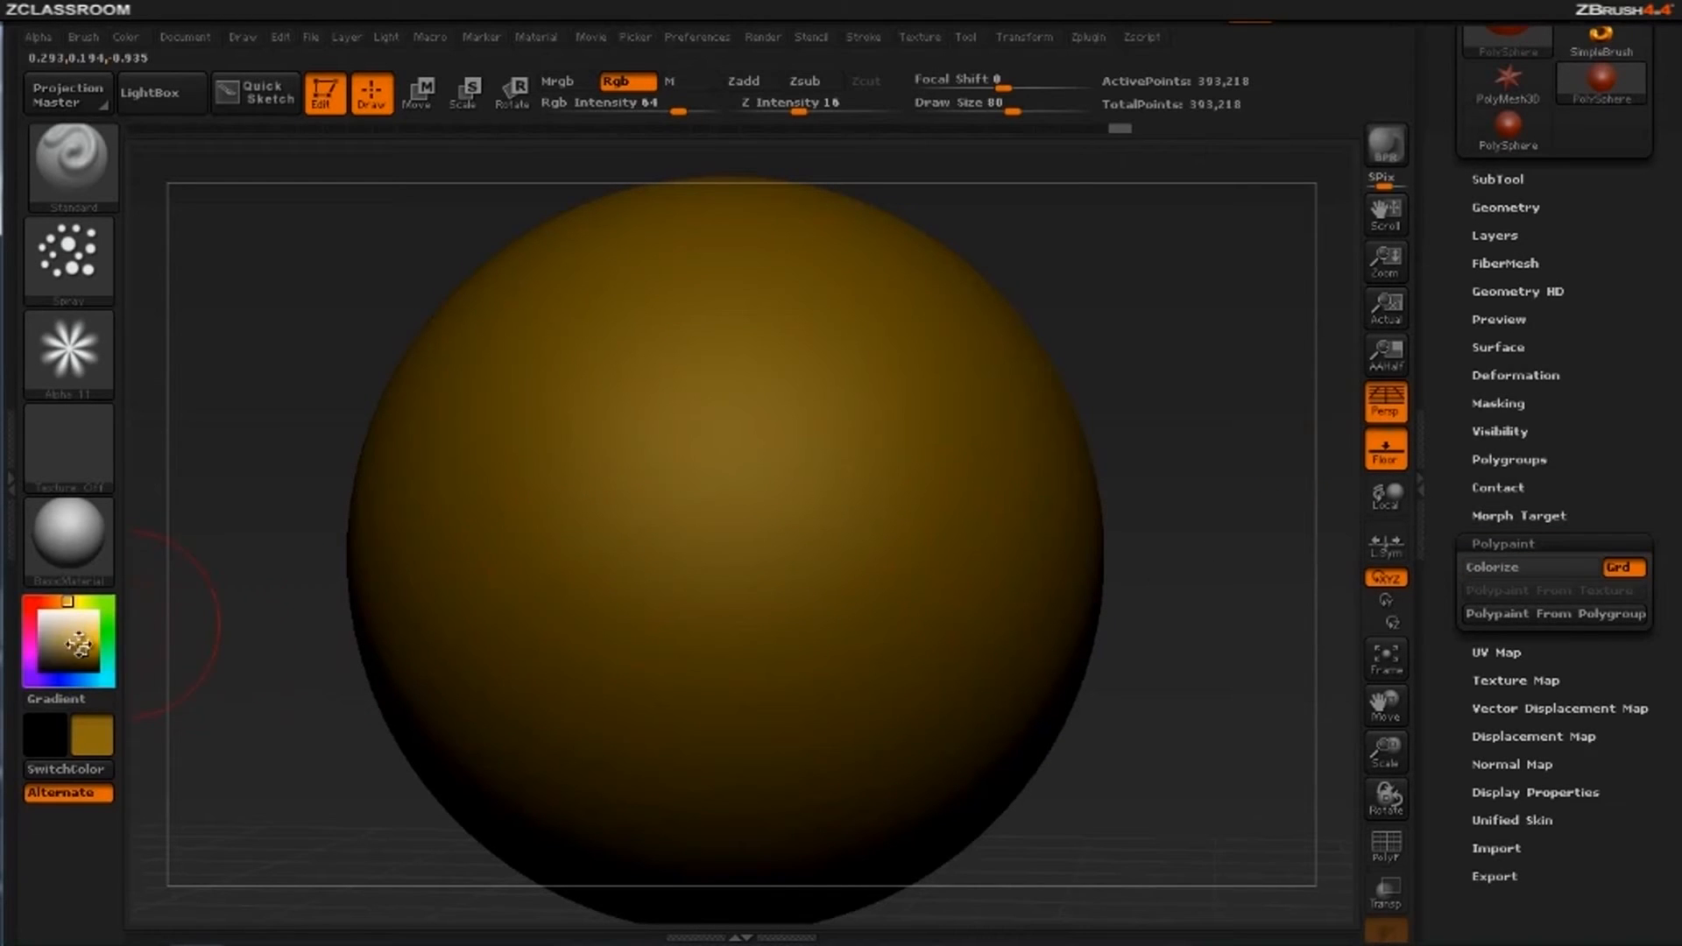
With Colorize off, try white, tan and red as the main colour on the whole sphere, finishing on light red
{"action": "left_click", "coordinate": [45, 613]}
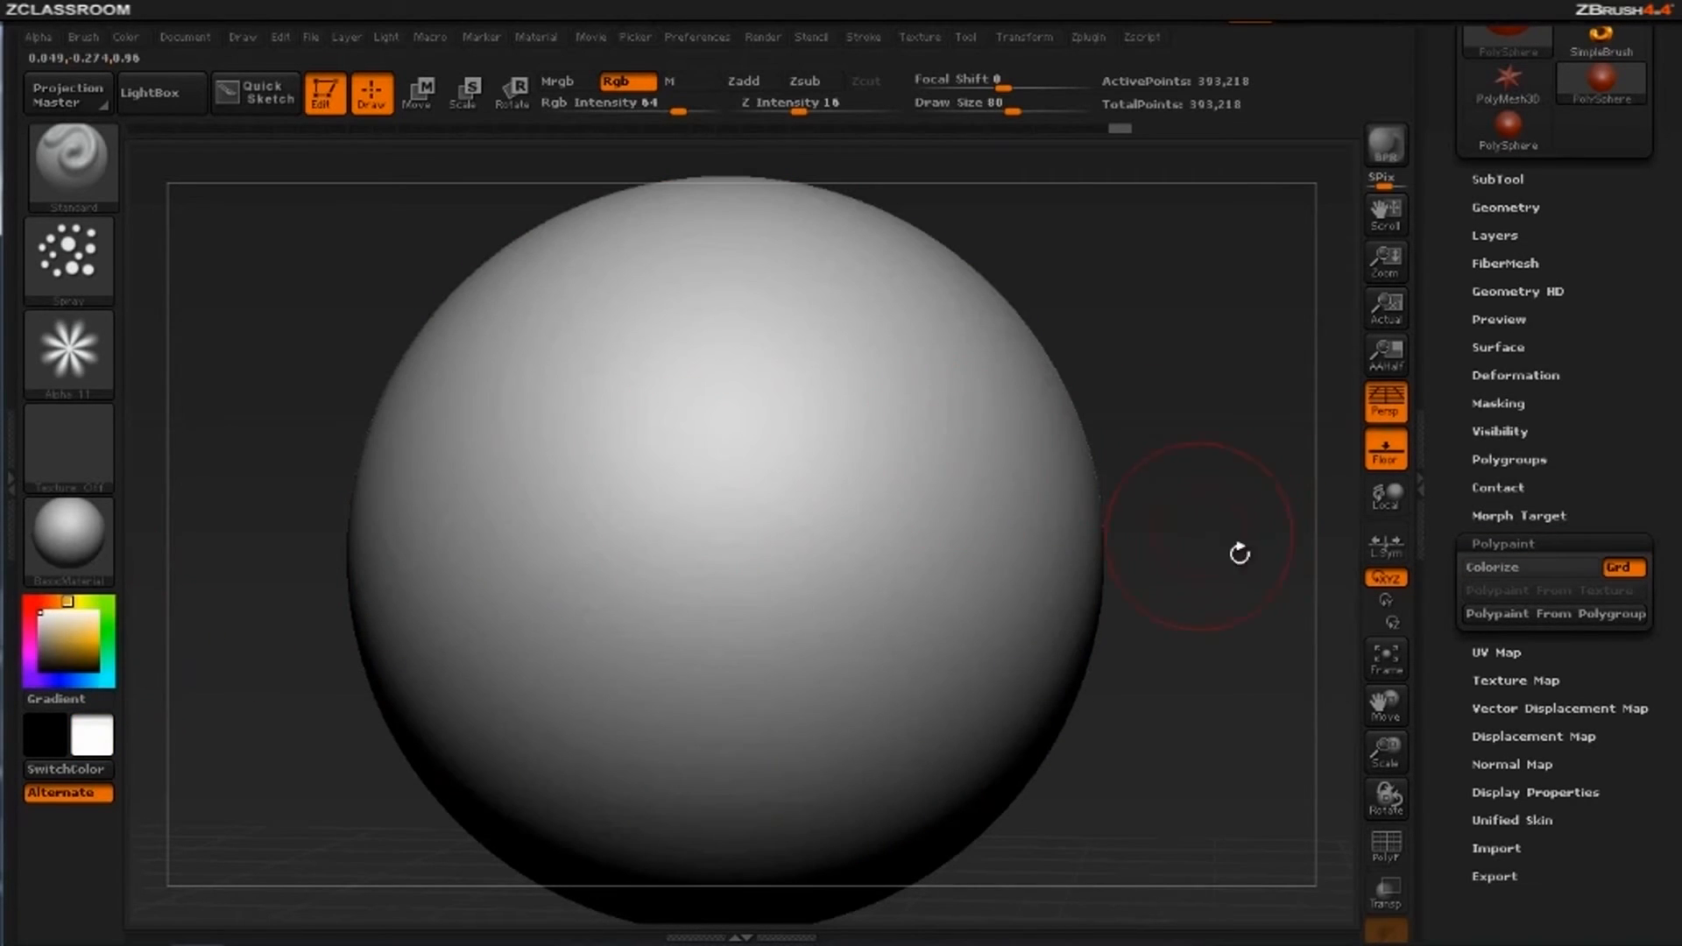
{"action": "left_click_drag", "start_coordinate": [1242, 596], "coordinate": [1210, 483], "text": "alt"}
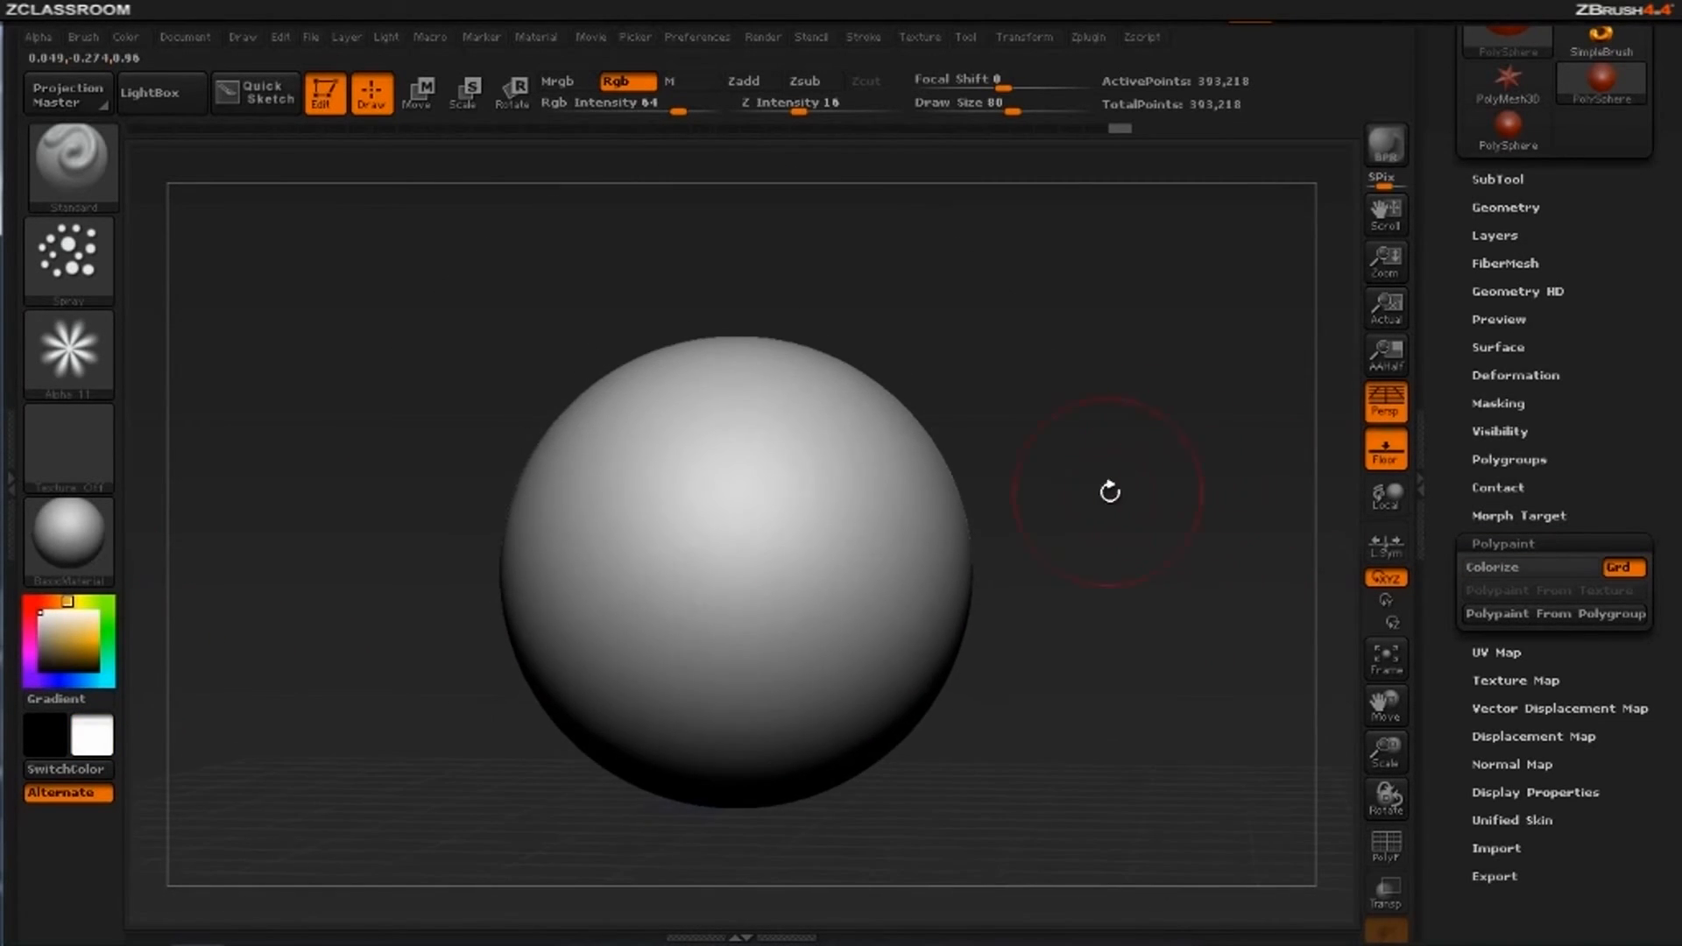
{"action": "left_click", "coordinate": [67, 635]}
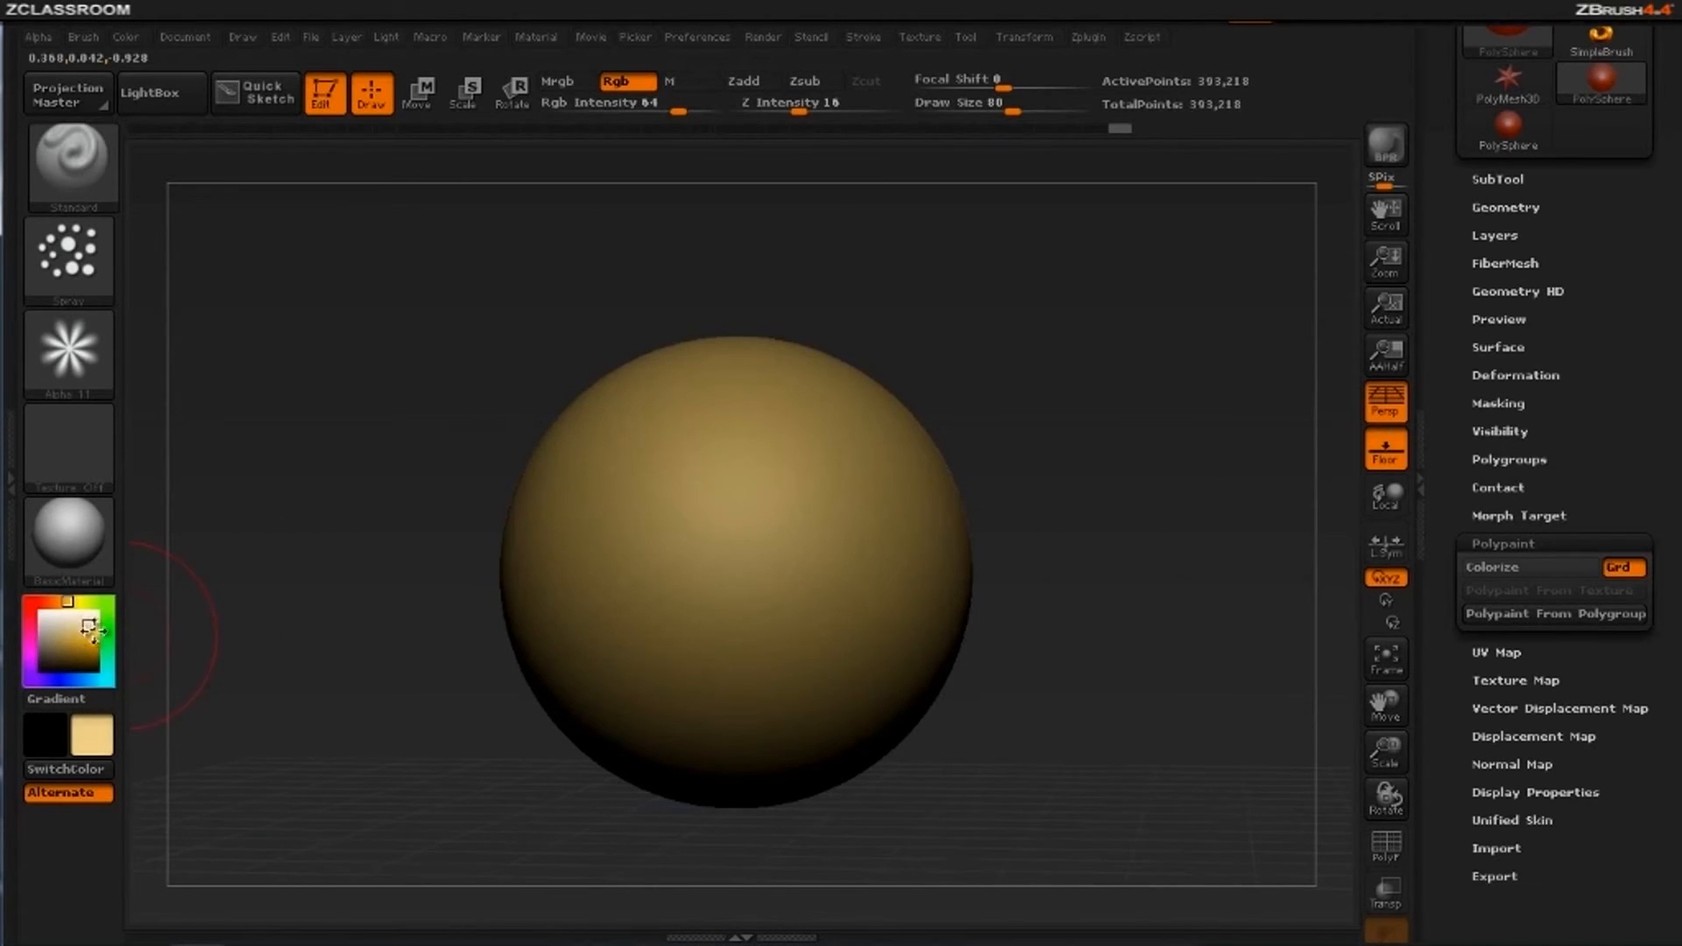
{"action": "left_click_drag", "start_coordinate": [91, 631], "coordinate": [79, 645]}
{"action": "left_click", "coordinate": [30, 602]}
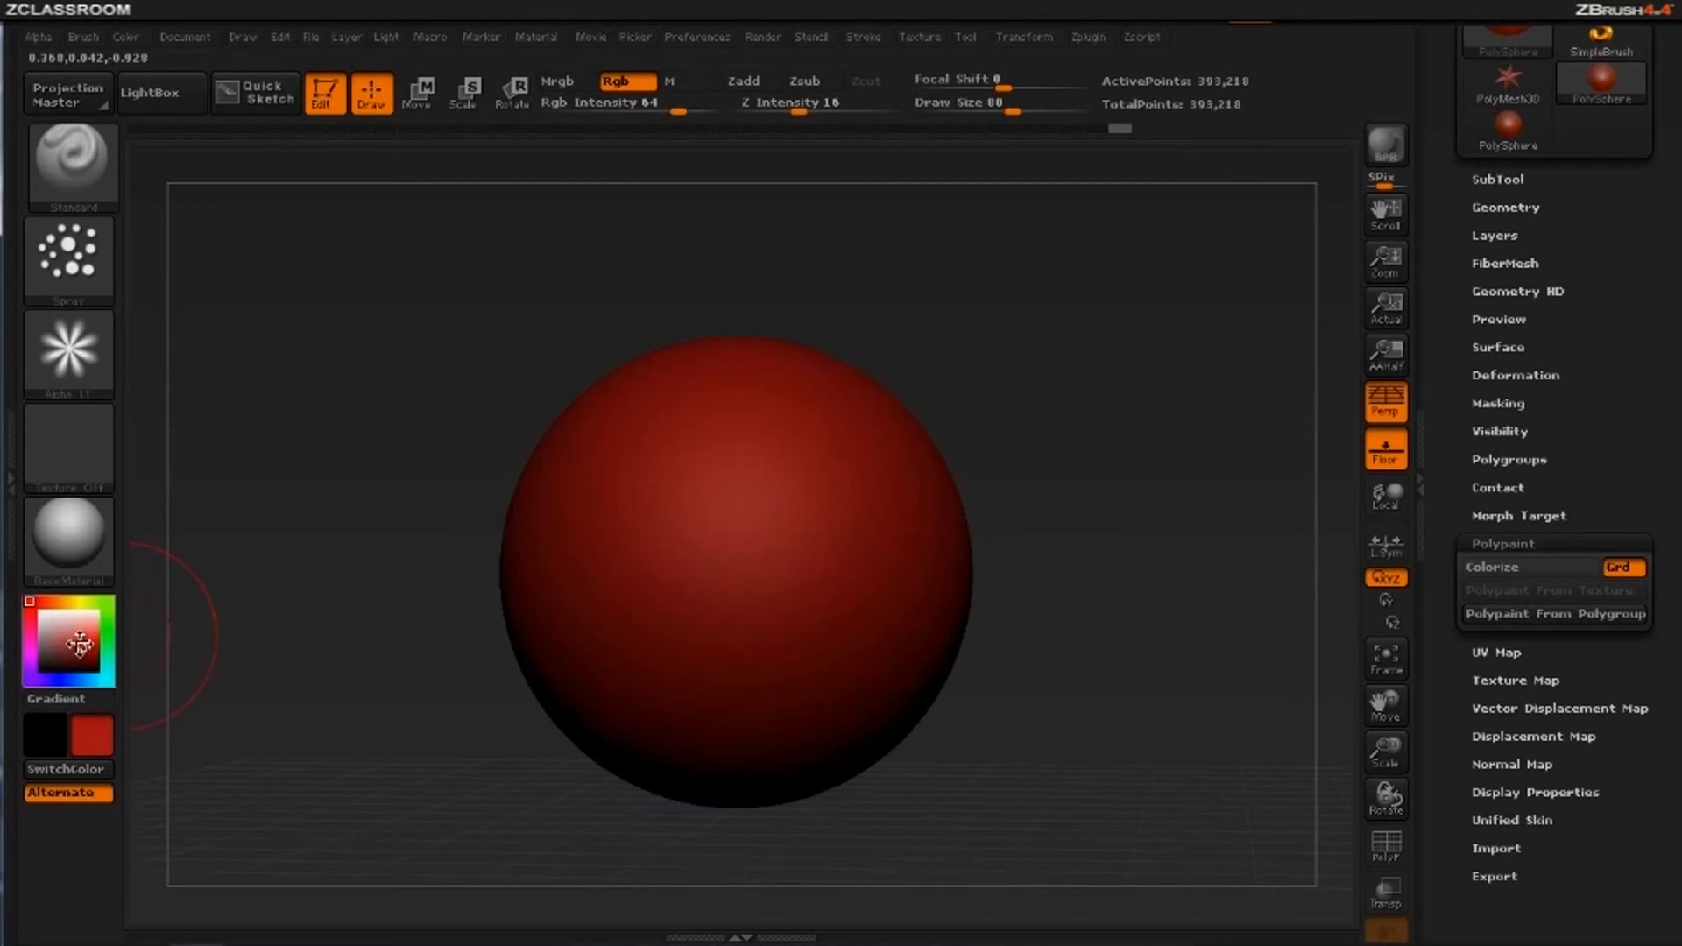
{"action": "left_click", "coordinate": [74, 632]}
Toggle Colorize on and off repeatedly to compare the stored flower paint with the plain light red sphere
{"action": "left_click", "coordinate": [1498, 569]}
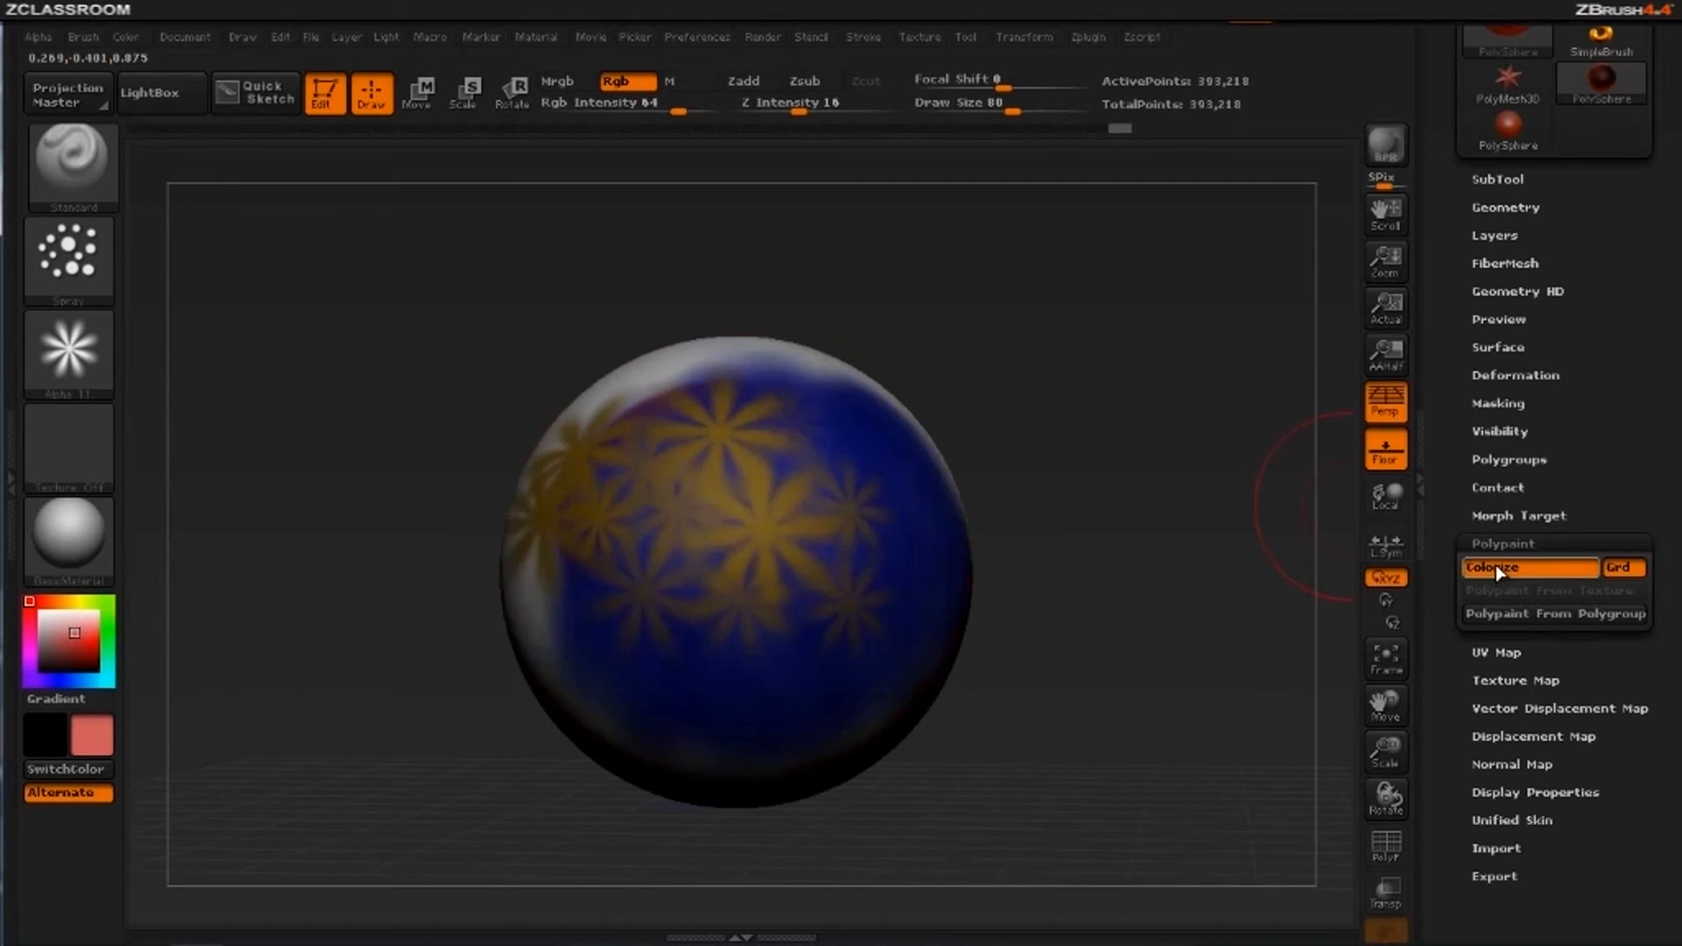
{"action": "left_click", "coordinate": [1508, 574]}
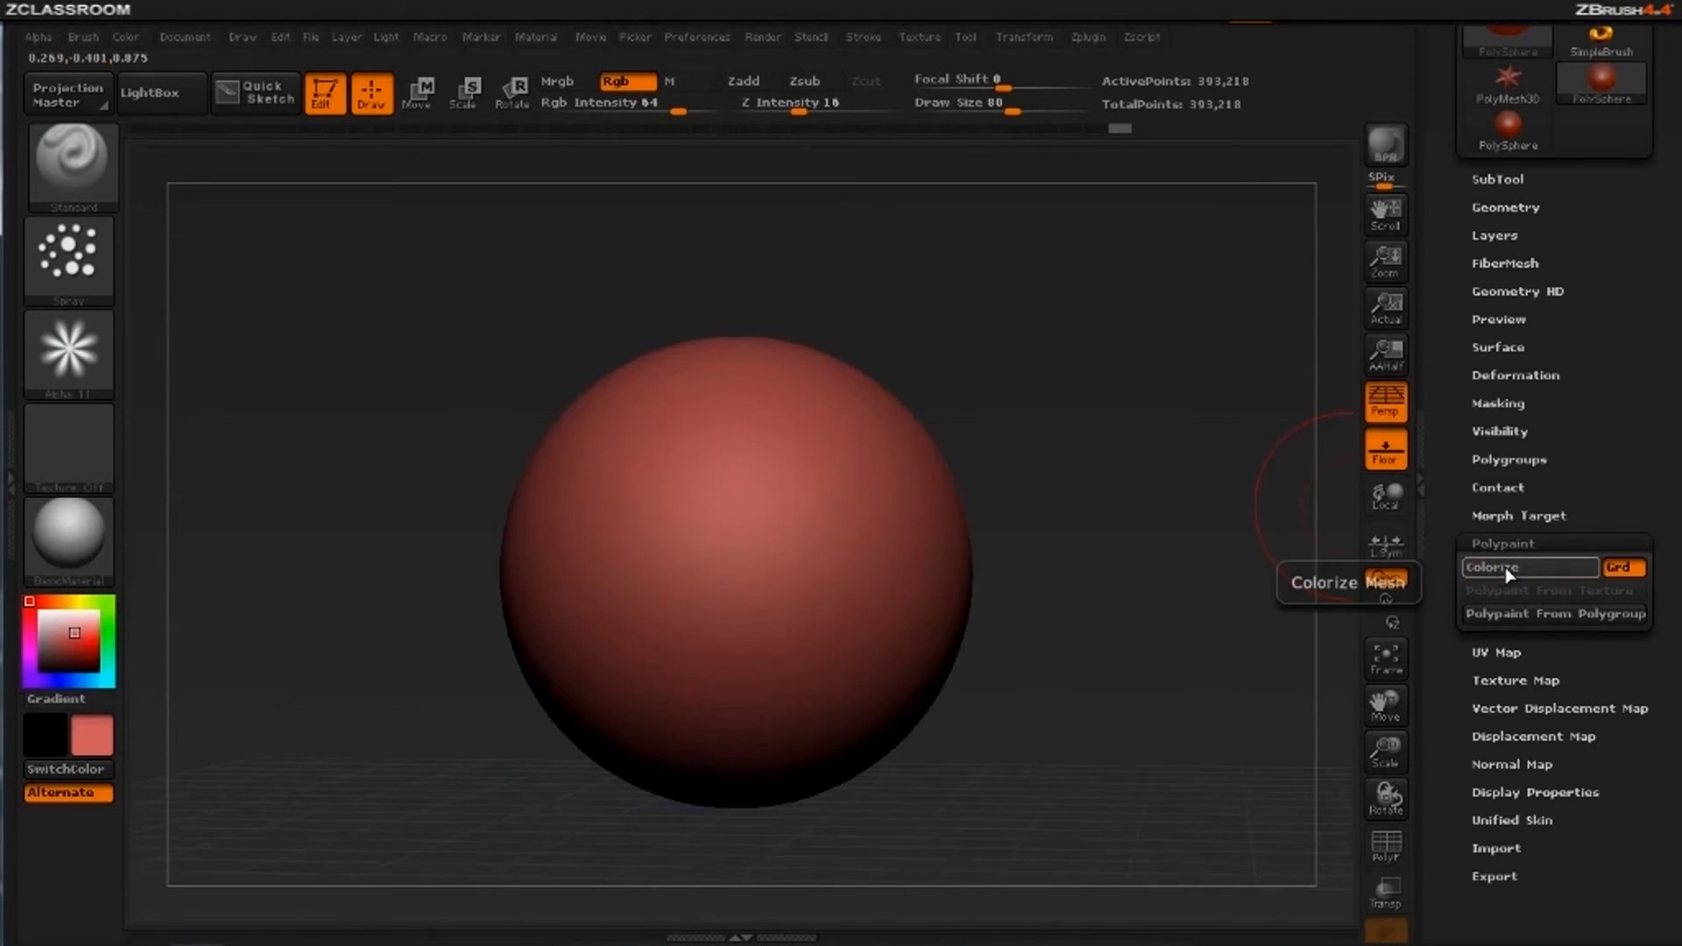
{"action": "left_click", "coordinate": [1509, 573]}
{"action": "left_click", "coordinate": [1508, 569]}
{"action": "left_click", "coordinate": [1508, 569]}
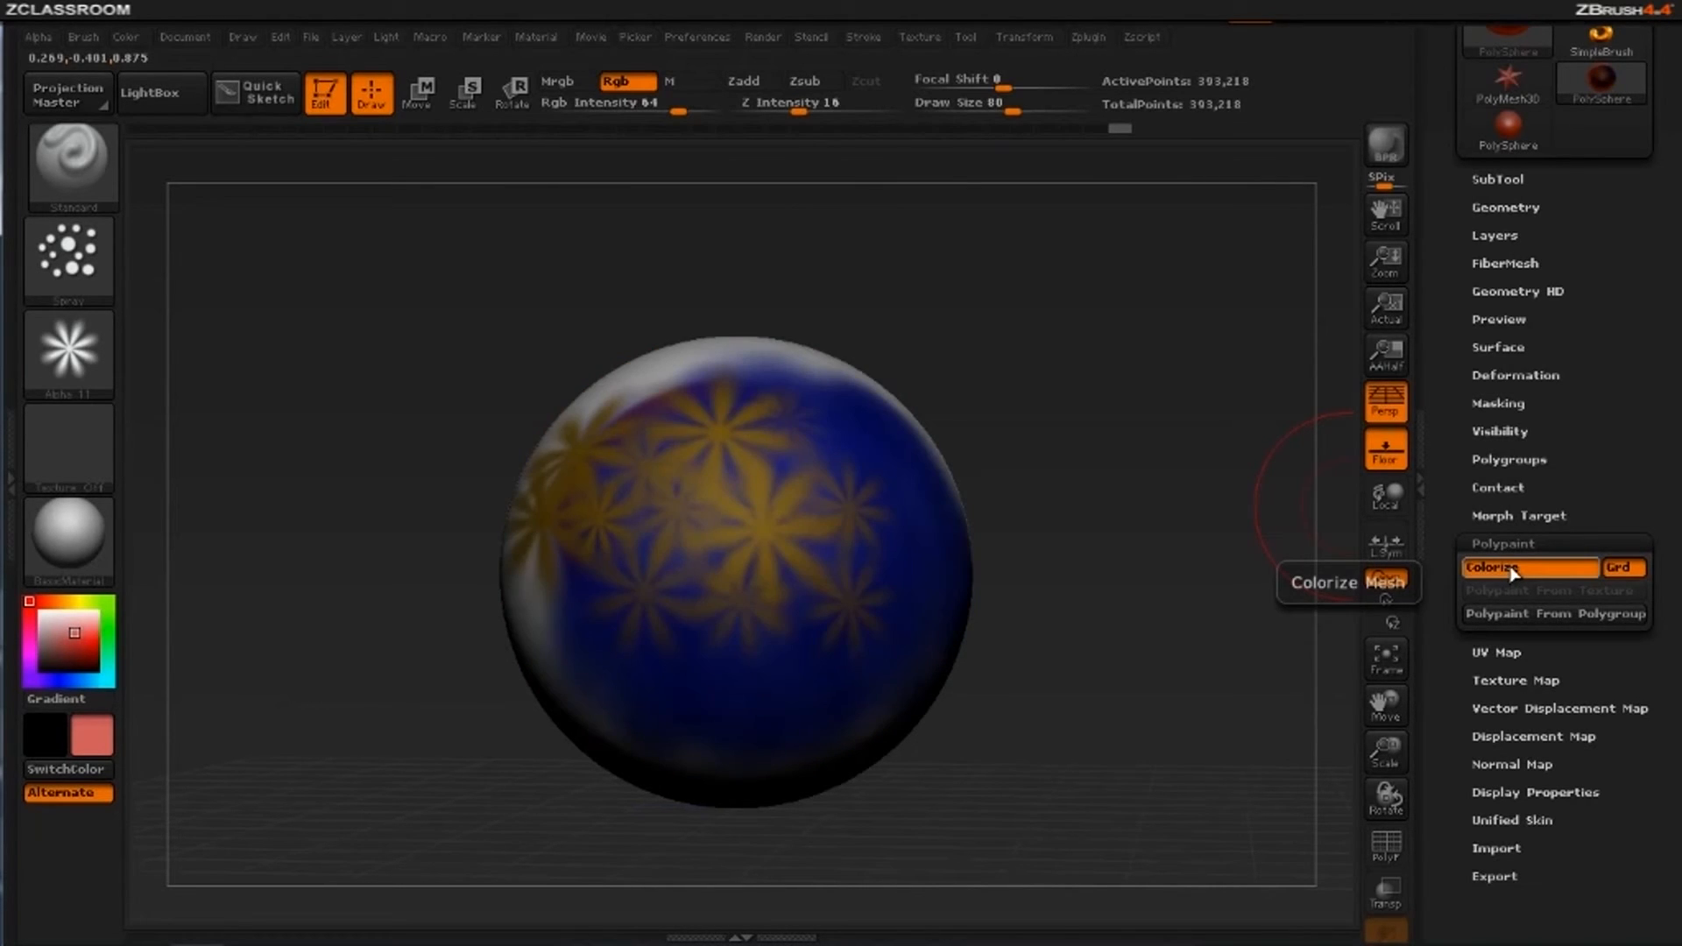
{"action": "left_click", "coordinate": [1513, 569]}
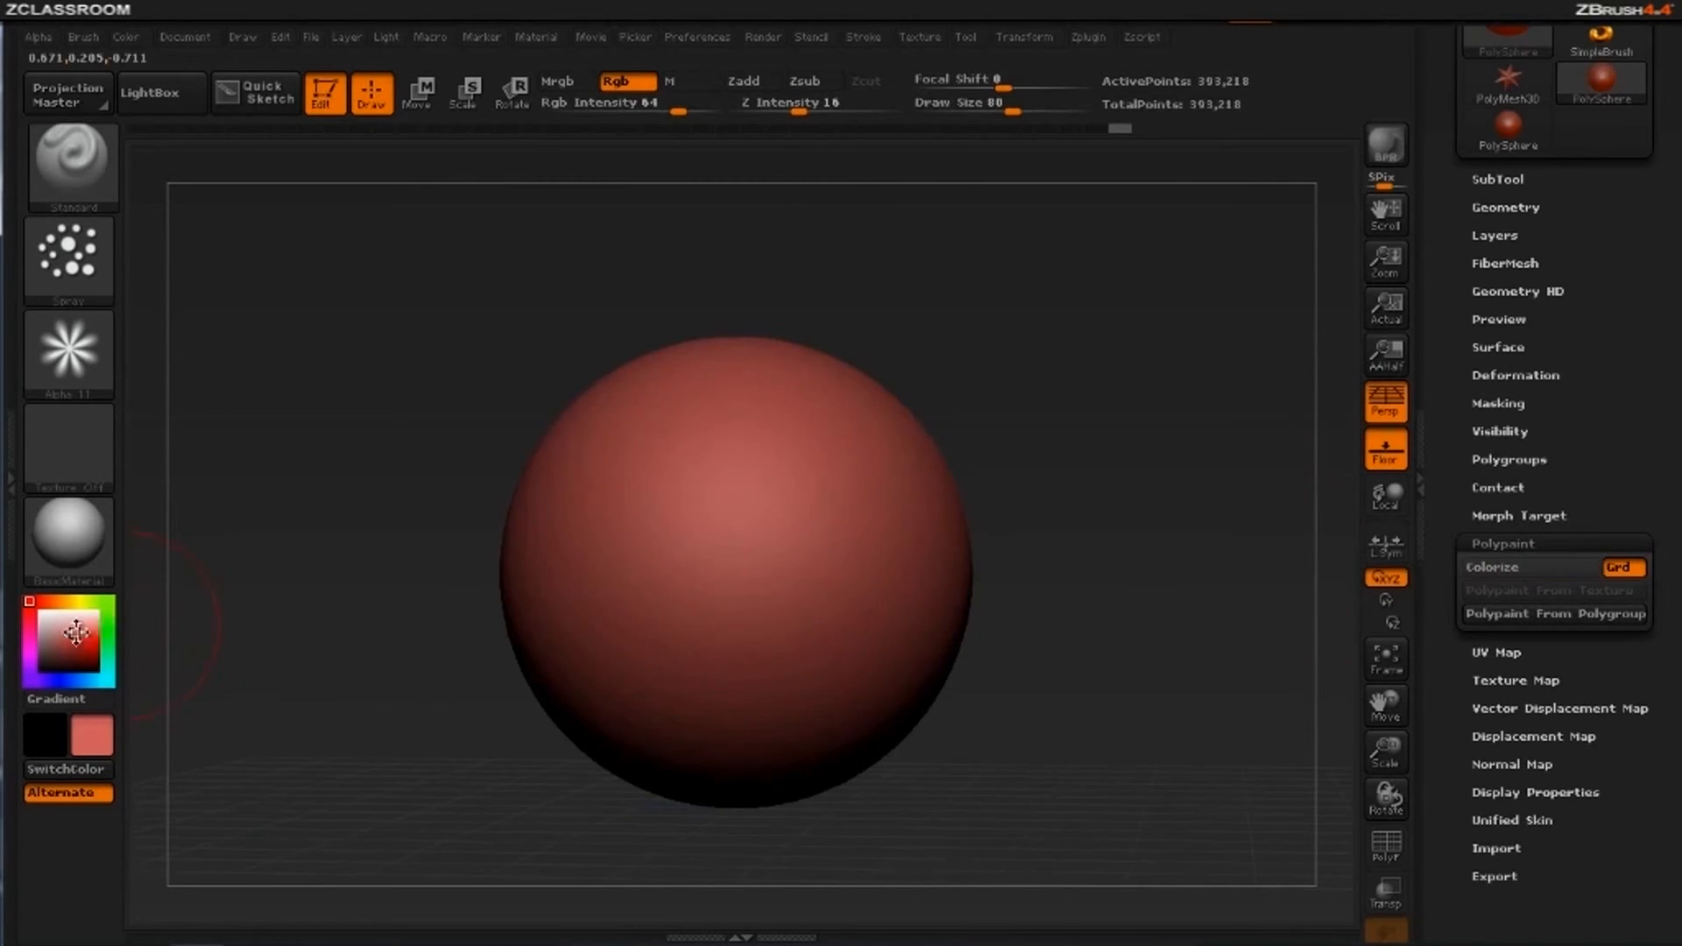
Set the main colour to white and turn Colorize back on for the sphere
{"action": "left_click", "coordinate": [46, 613]}
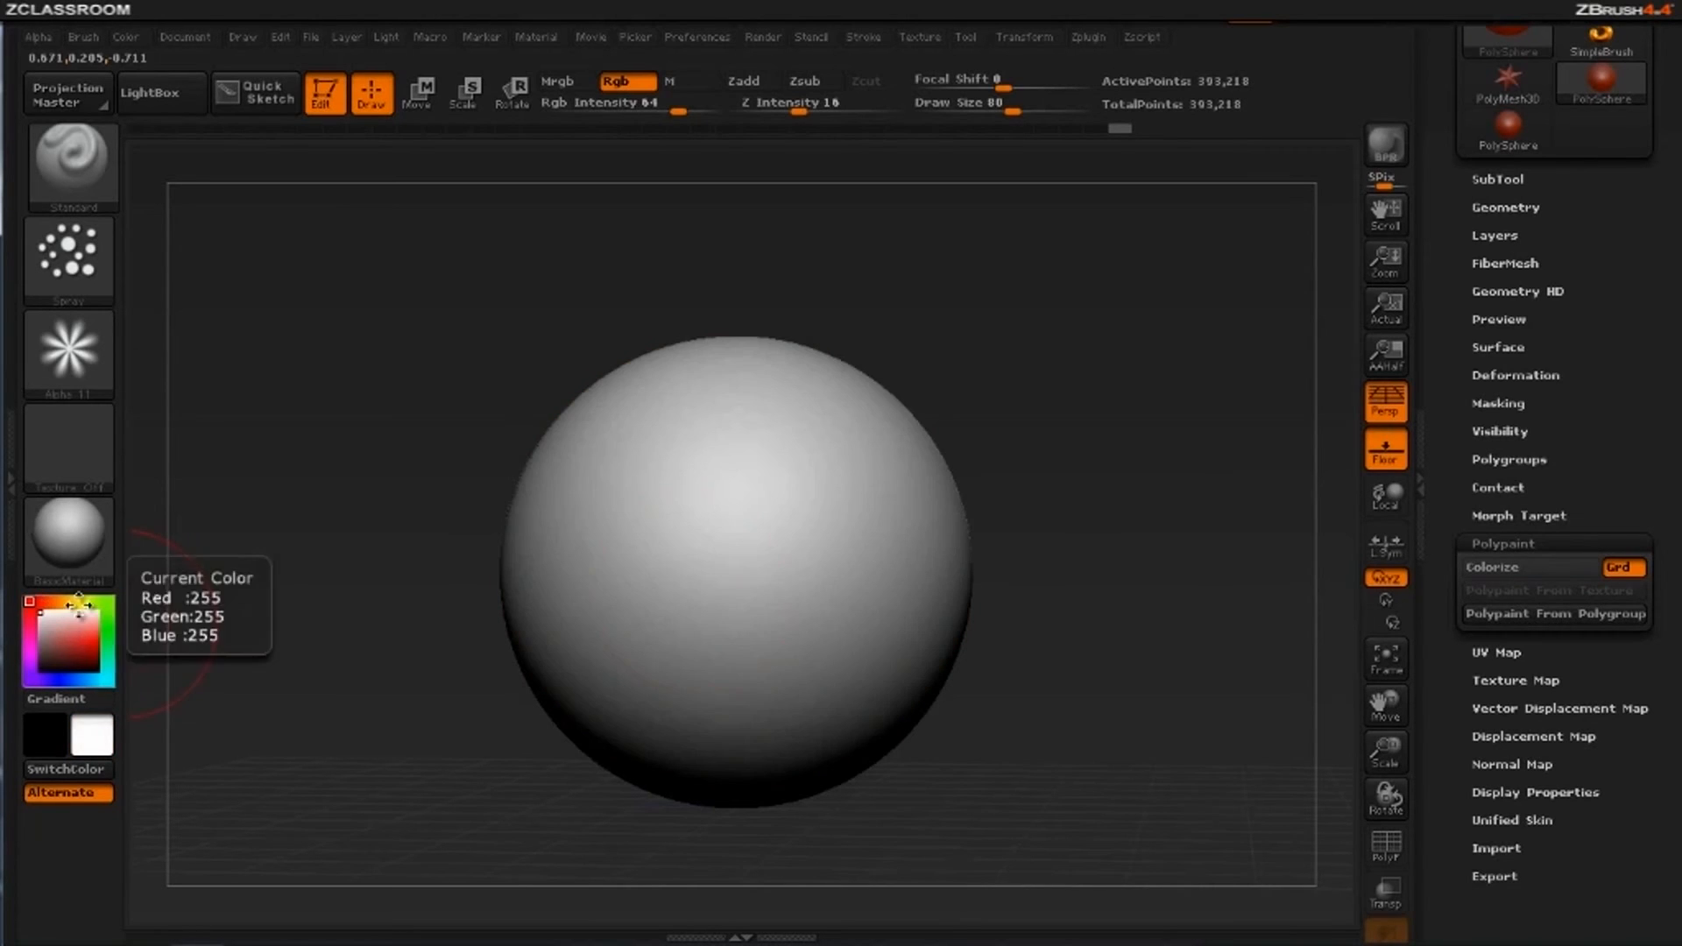
{"action": "left_click", "coordinate": [1503, 570]}
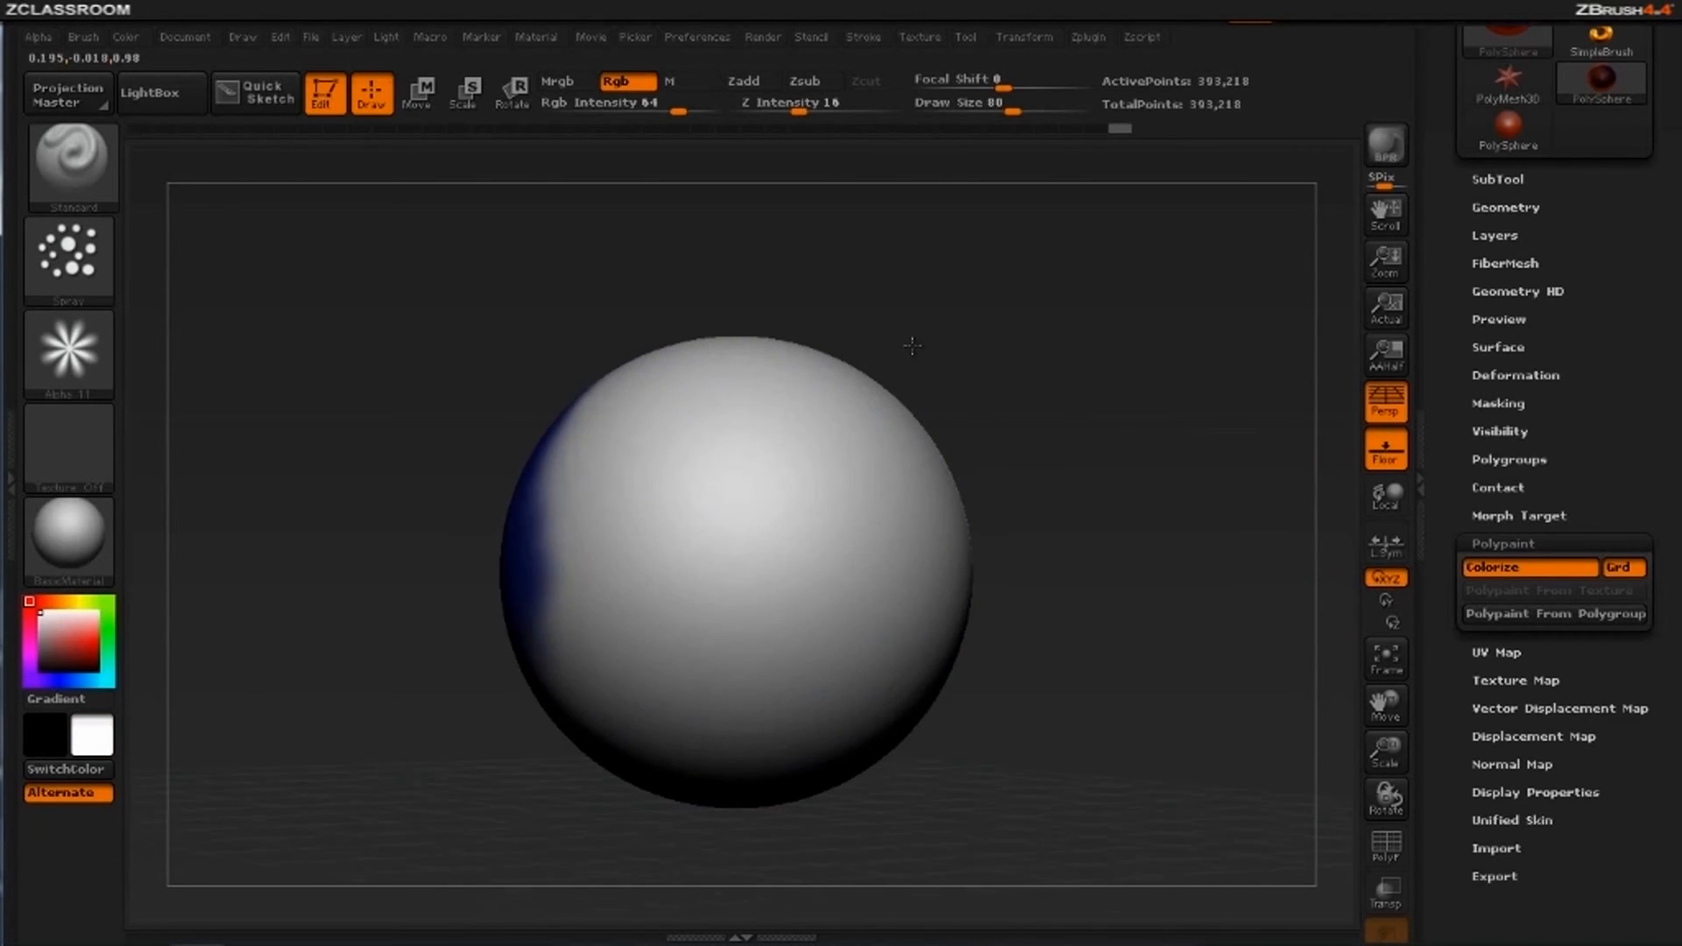
{"action": "left_click_drag", "start_coordinate": [911, 346], "coordinate": [893, 344]}
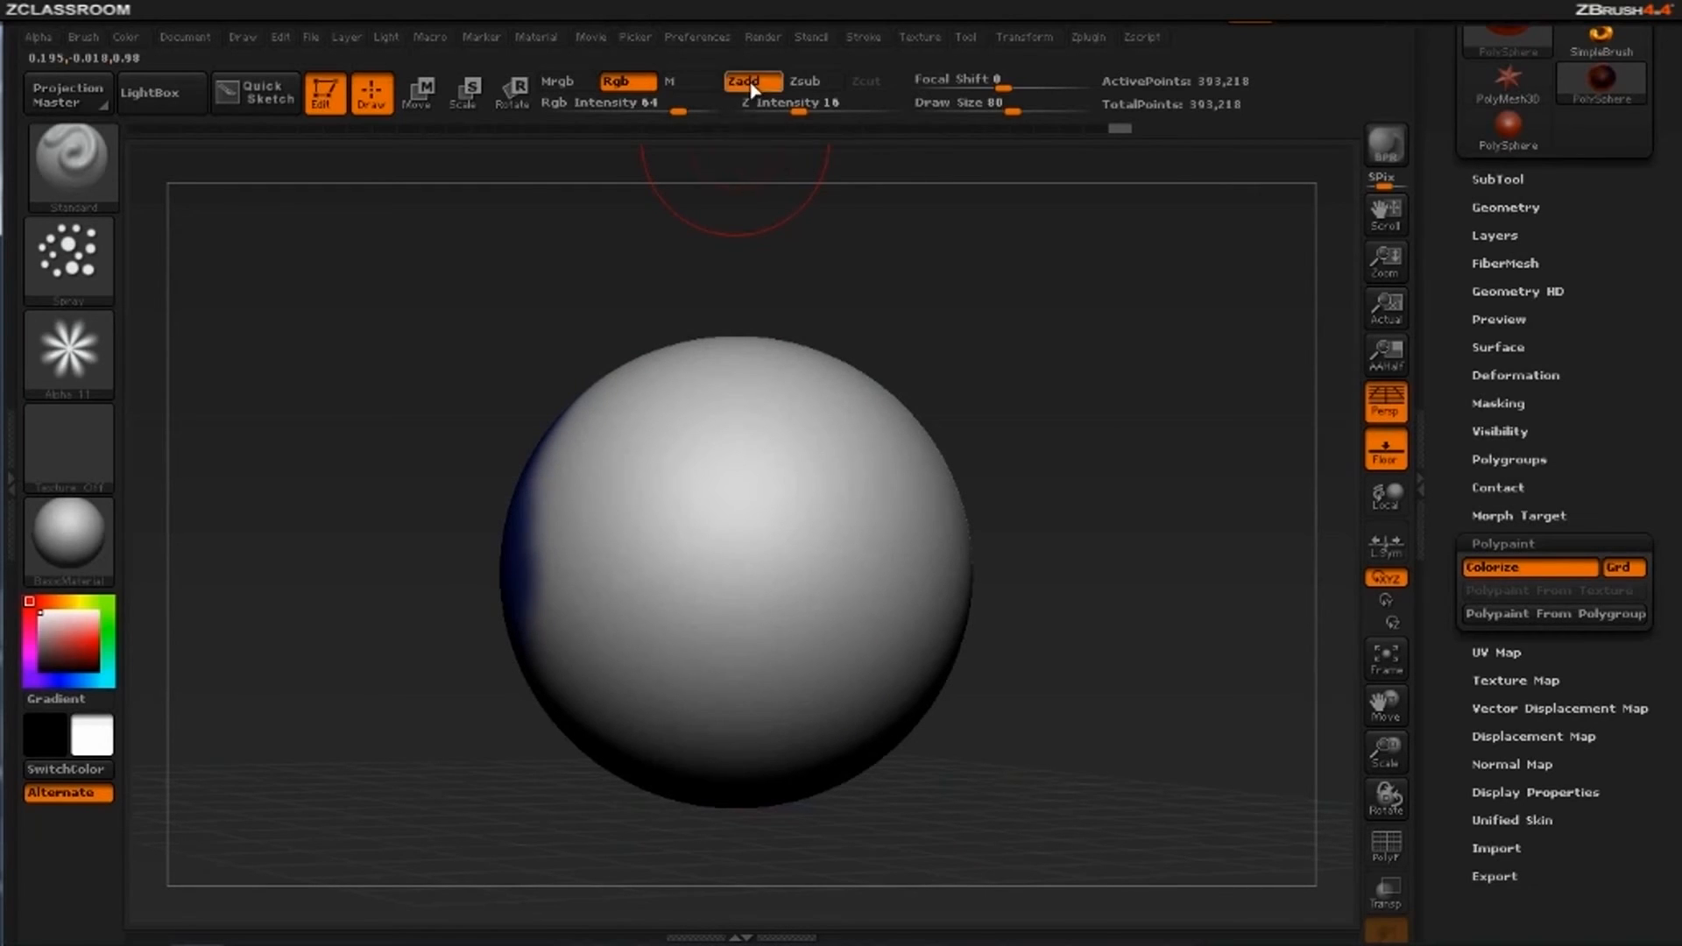
Enable Zadd, choose a light red colour and spray raised, painted texture onto the white side of the sphere
{"action": "mouse_move", "coordinate": [668, 548]}
{"action": "left_mouse_down"}
{"action": "mouse_move", "coordinate": [736, 561]}
{"action": "mouse_move", "coordinate": [799, 526]}
{"action": "mouse_move", "coordinate": [762, 565]}
{"action": "mouse_move", "coordinate": [714, 543]}
{"action": "mouse_move", "coordinate": [783, 451]}
{"action": "mouse_move", "coordinate": [875, 569]}
{"action": "mouse_move", "coordinate": [909, 477]}
{"action": "left_mouse_up"}
{"action": "mouse_move", "coordinate": [1133, 408]}
{"action": "left_mouse_down"}
{"action": "mouse_move", "coordinate": [1043, 408]}
{"action": "mouse_move", "coordinate": [1057, 412]}
{"action": "left_mouse_up"}
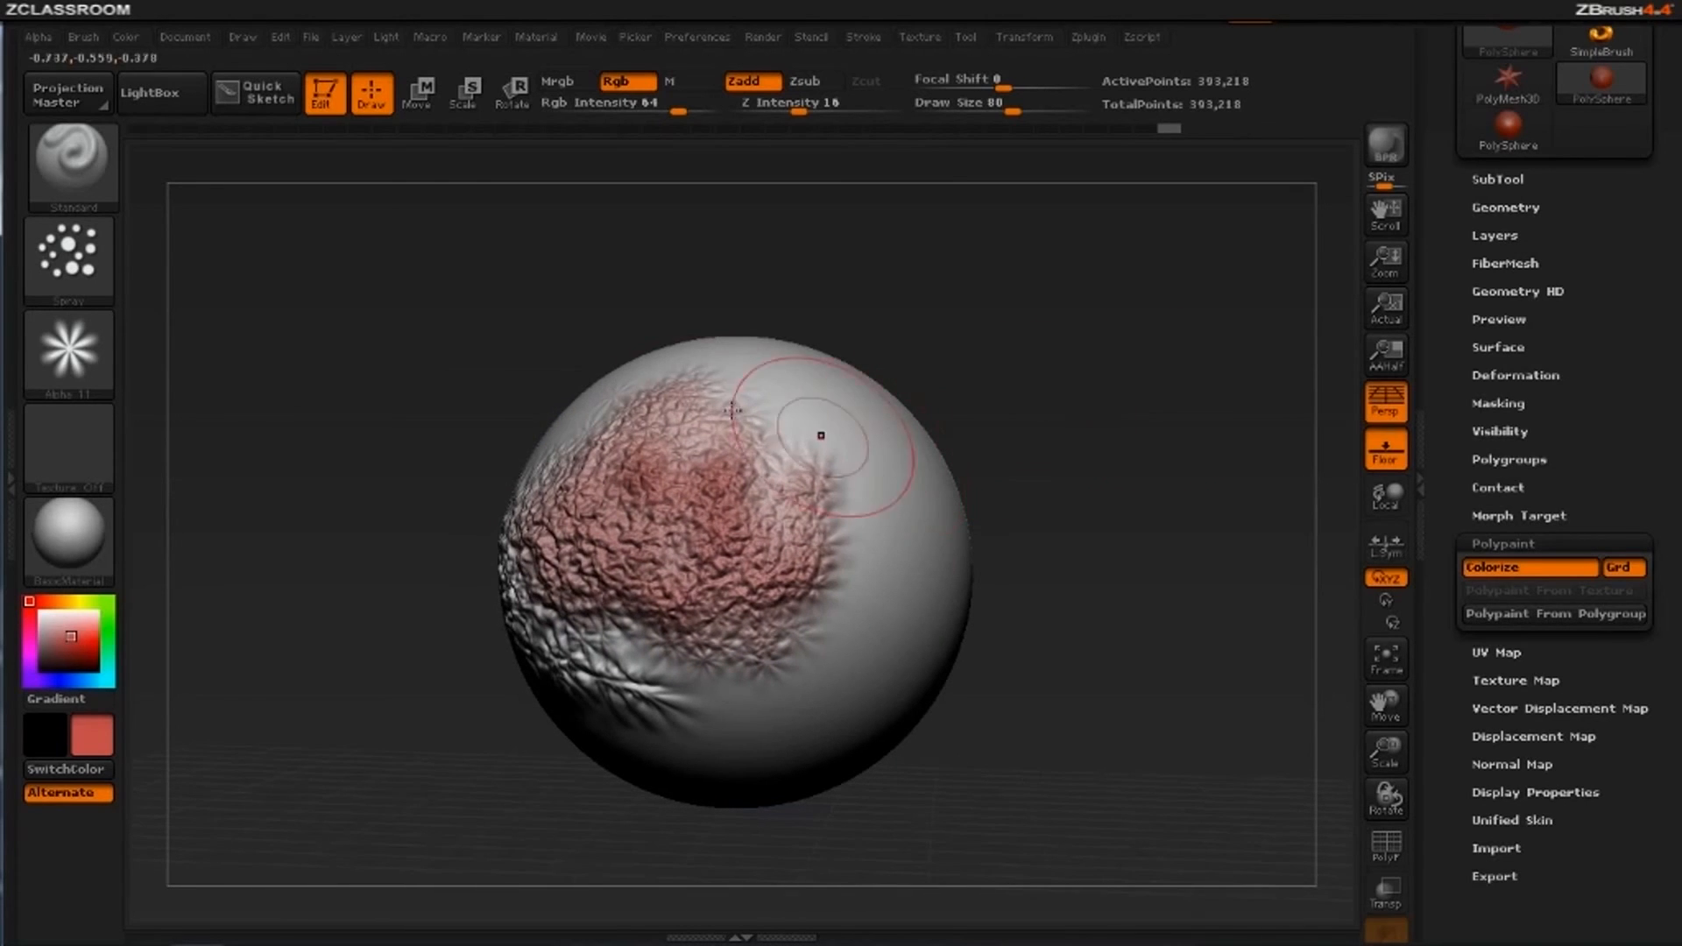
Switch to the DragRect stroke and stamp four raised light red flowers beside the sprayed texture
{"action": "left_click", "coordinate": [98, 288]}
{"action": "left_click", "coordinate": [282, 280]}
{"action": "left_click_drag", "start_coordinate": [849, 394], "coordinate": [928, 512]}
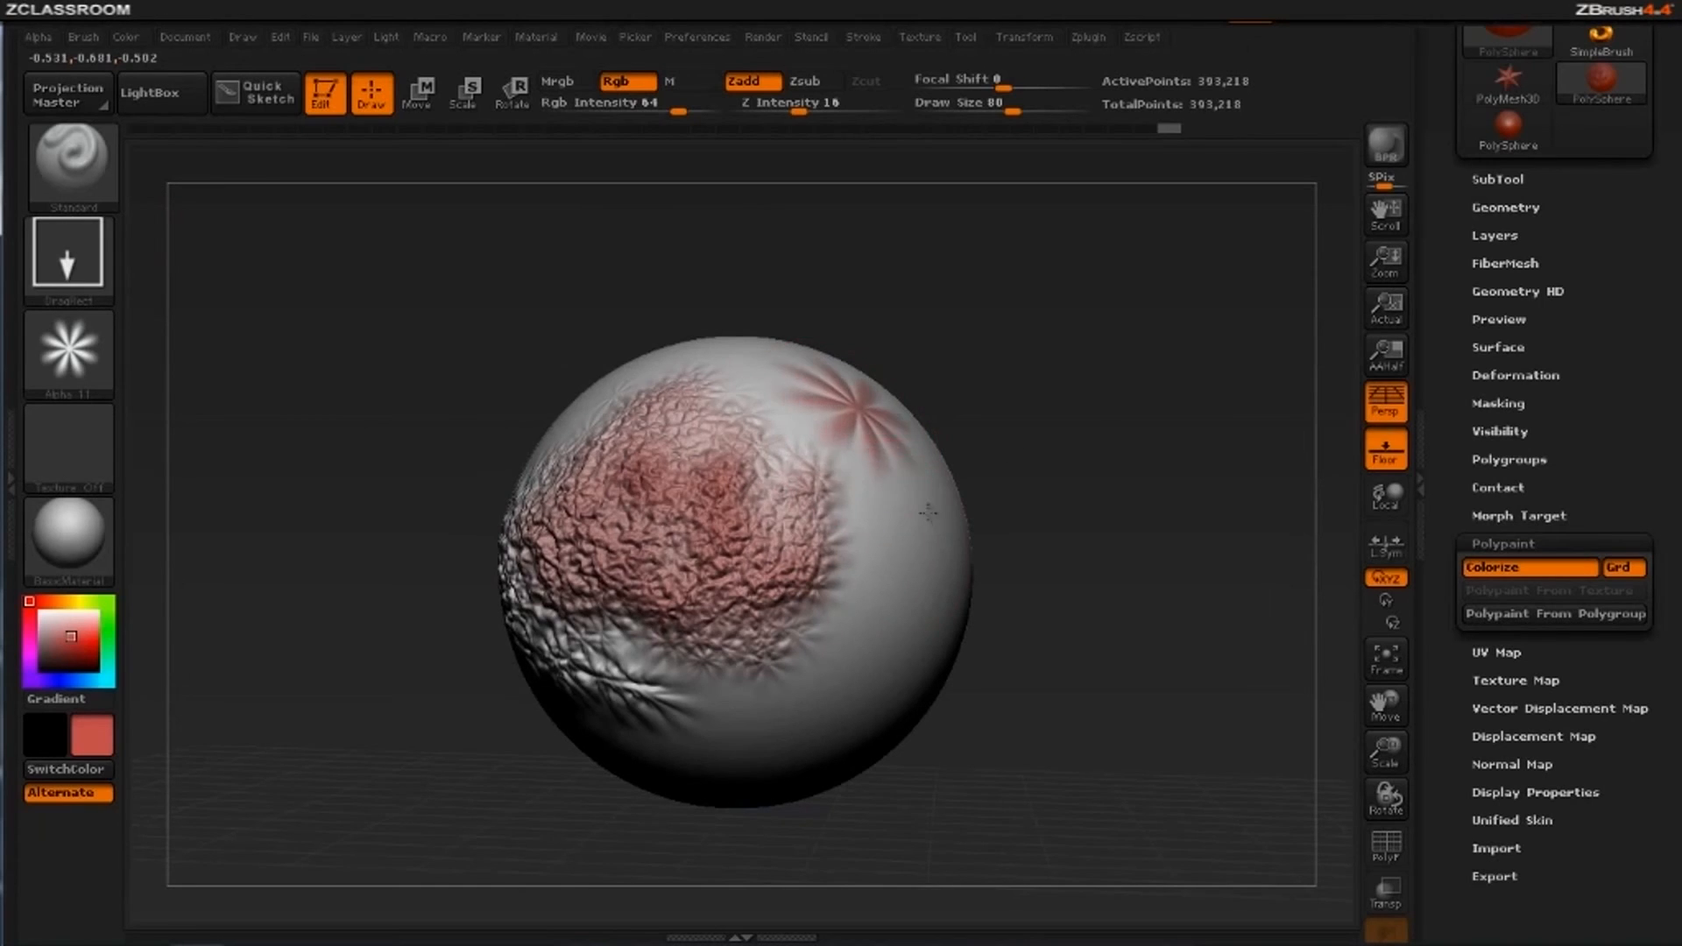
{"action": "left_click_drag", "start_coordinate": [1038, 515], "coordinate": [916, 515]}
{"action": "left_click_drag", "start_coordinate": [724, 515], "coordinate": [742, 652]}
{"action": "left_click_drag", "start_coordinate": [824, 447], "coordinate": [857, 562]}
{"action": "left_click_drag", "start_coordinate": [688, 604], "coordinate": [697, 687]}
{"action": "left_click_drag", "start_coordinate": [990, 292], "coordinate": [1031, 286]}
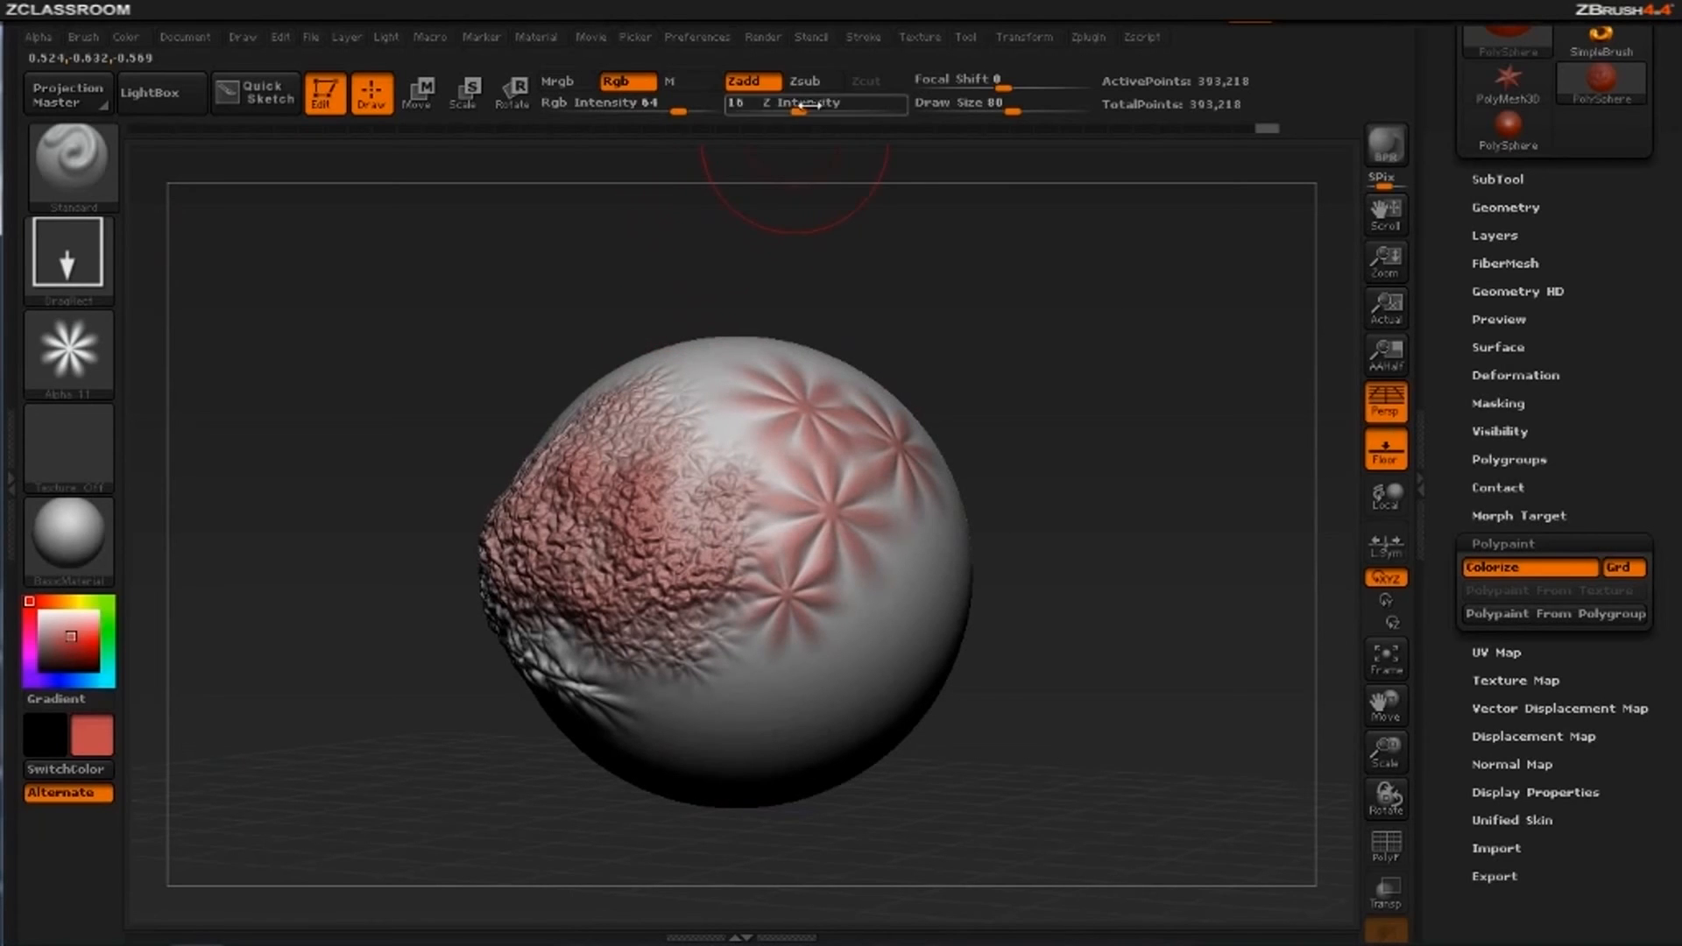
Raise Z Intensity to 66 and stamp two deeper flowers between the light red and dark yellow ones
{"action": "left_click_drag", "start_coordinate": [804, 102], "coordinate": [870, 103]}
{"action": "left_click_drag", "start_coordinate": [1137, 336], "coordinate": [970, 339]}
{"action": "left_click_drag", "start_coordinate": [711, 621], "coordinate": [786, 683]}
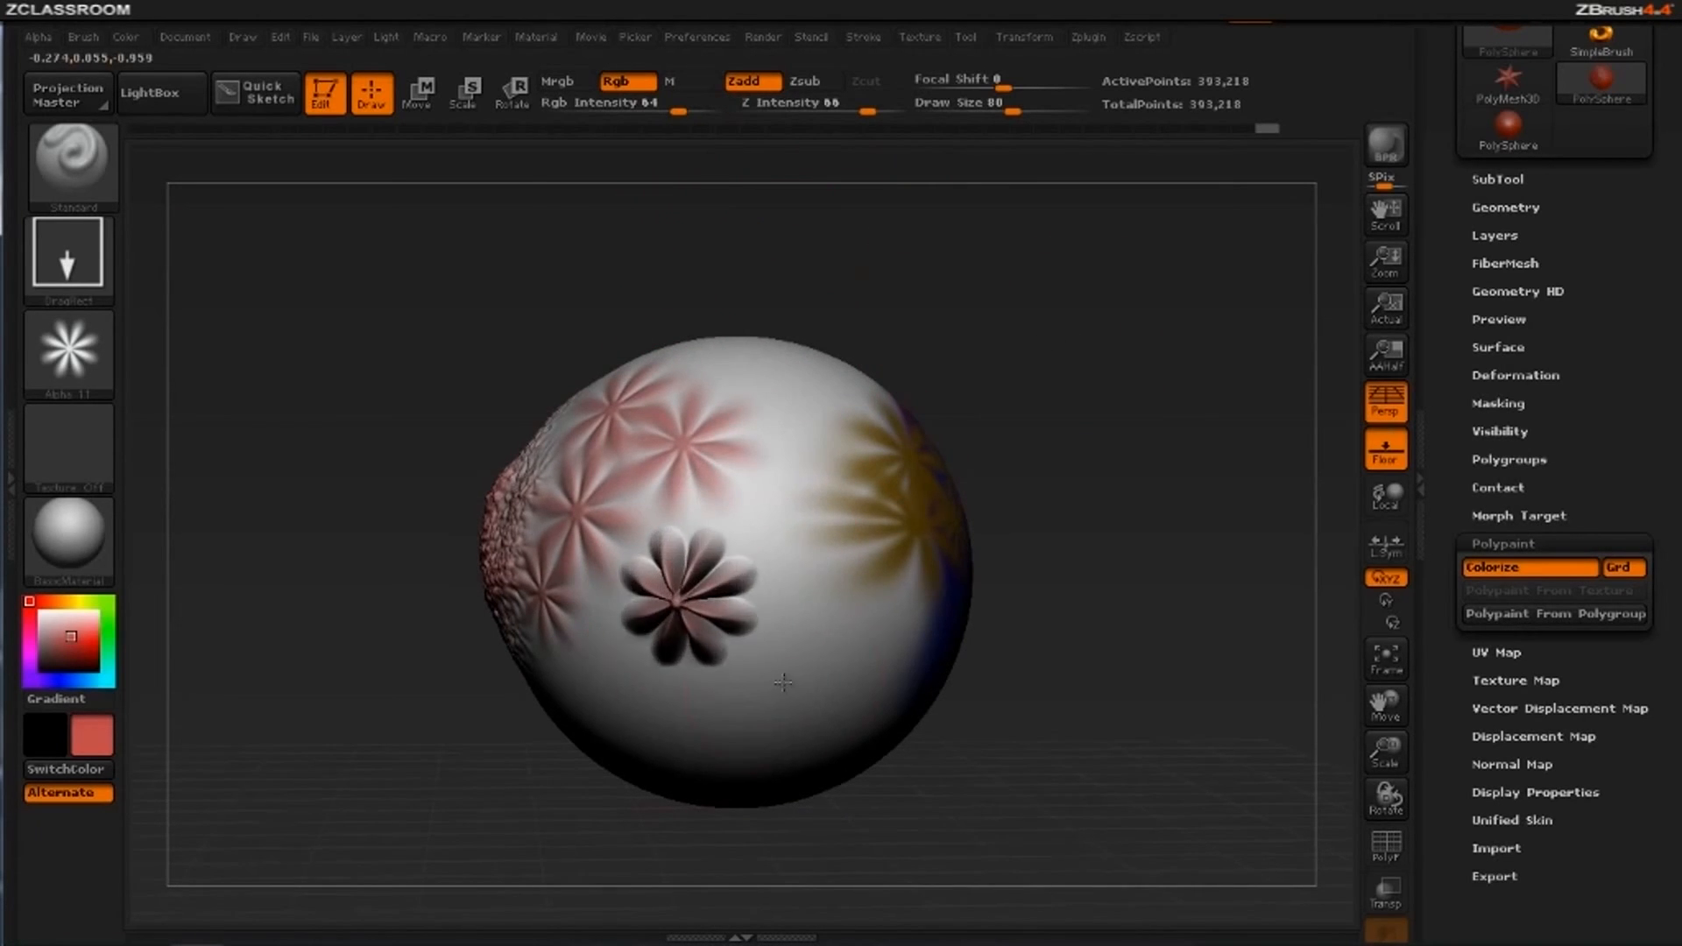
{"action": "left_click_drag", "start_coordinate": [765, 511], "coordinate": [819, 586]}
{"action": "left_click_drag", "start_coordinate": [1081, 364], "coordinate": [1144, 336]}
{"action": "key", "text": "f"}
Stamp one raised flower near the sphere's top at Rgb Intensity 10 and another beside the yellow flowers at 64
{"action": "left_click_drag", "start_coordinate": [633, 104], "coordinate": [599, 101]}
{"action": "left_click_drag", "start_coordinate": [752, 350], "coordinate": [800, 355]}
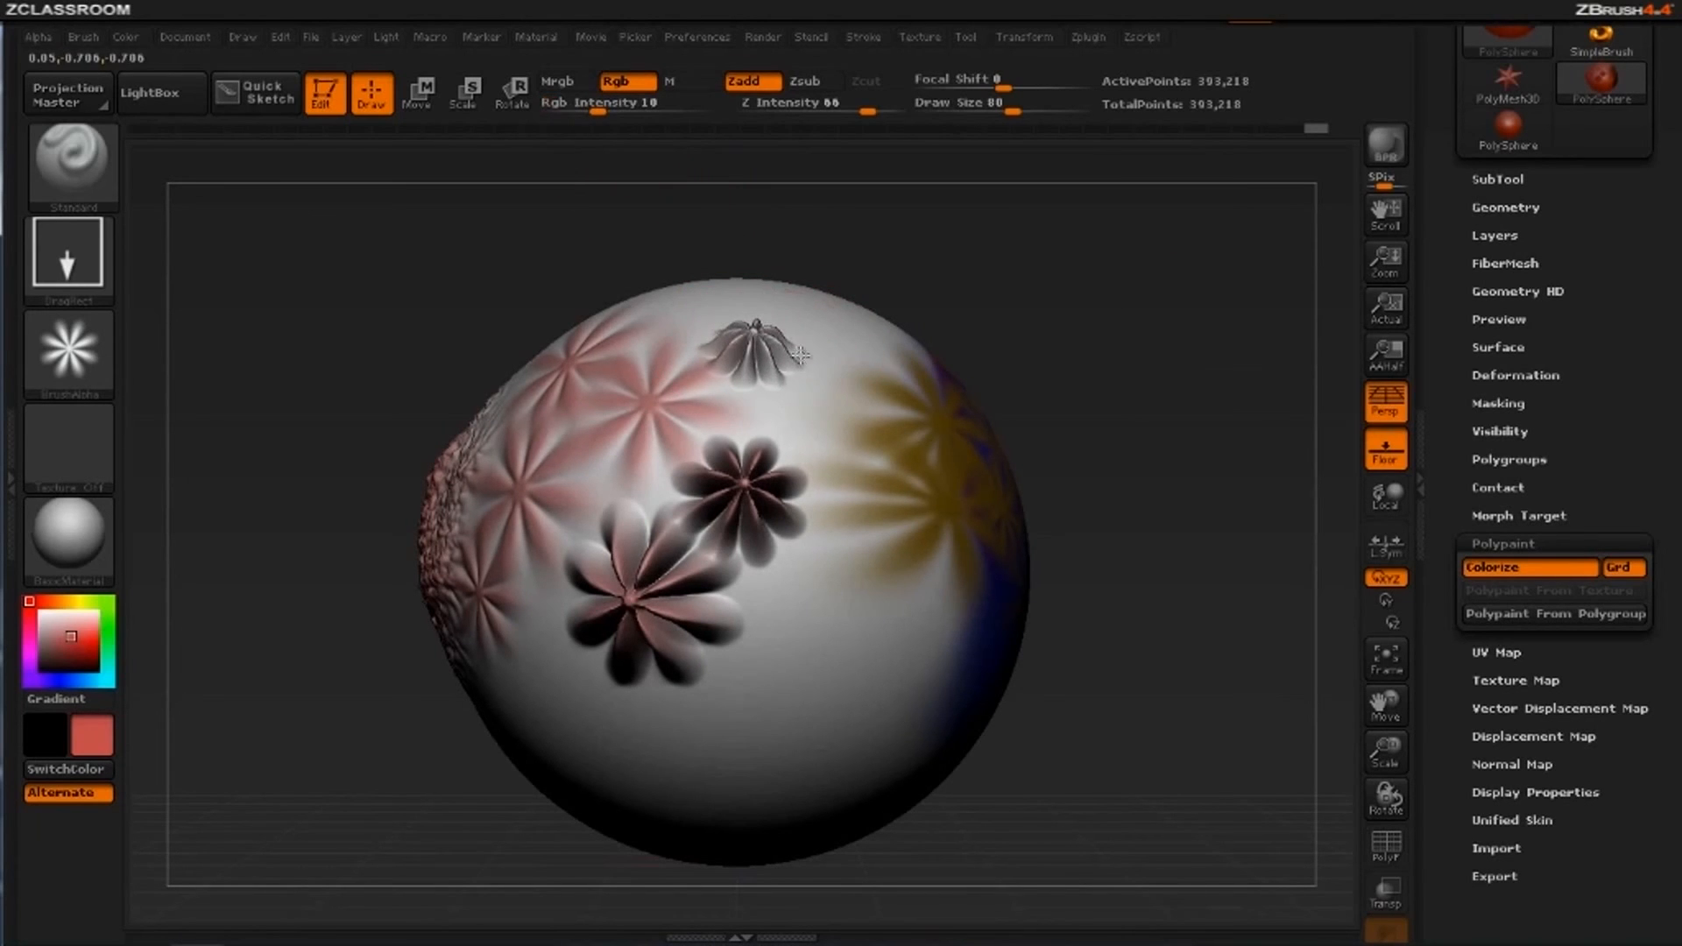
{"action": "left_click_drag", "start_coordinate": [724, 231], "coordinate": [652, 104]}
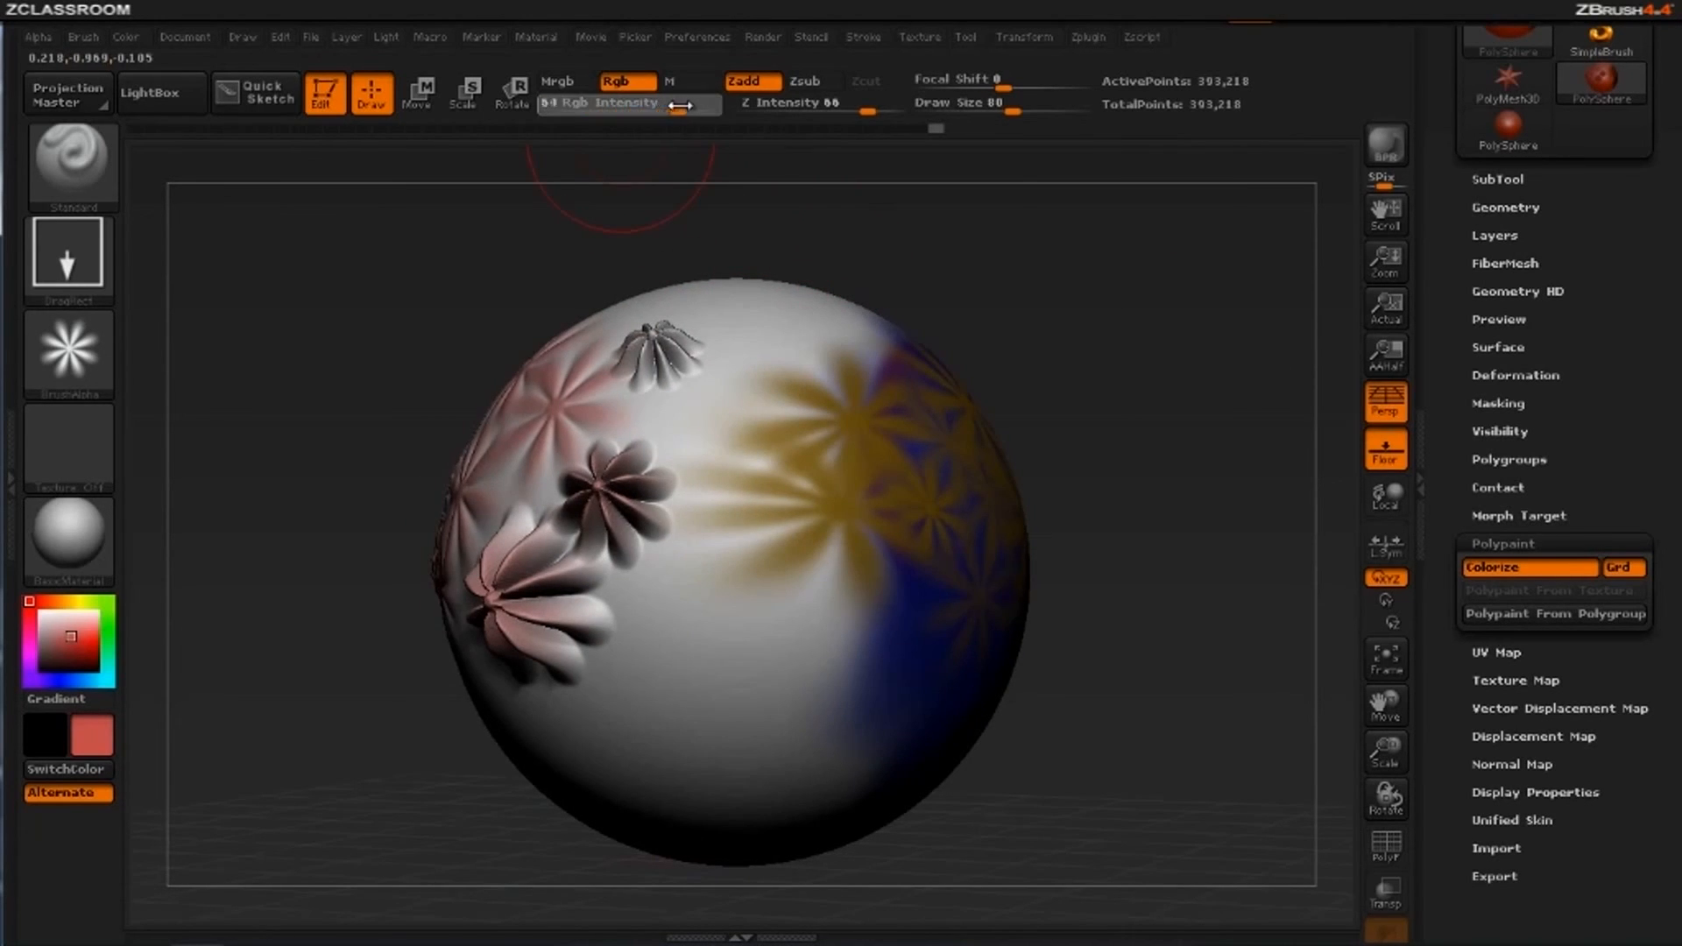
{"action": "left_click_drag", "start_coordinate": [698, 581], "coordinate": [746, 647]}
Choose a deeper, more saturated red and stamp raised flowers next to and above the dark yellow ones
{"action": "left_click", "coordinate": [85, 646]}
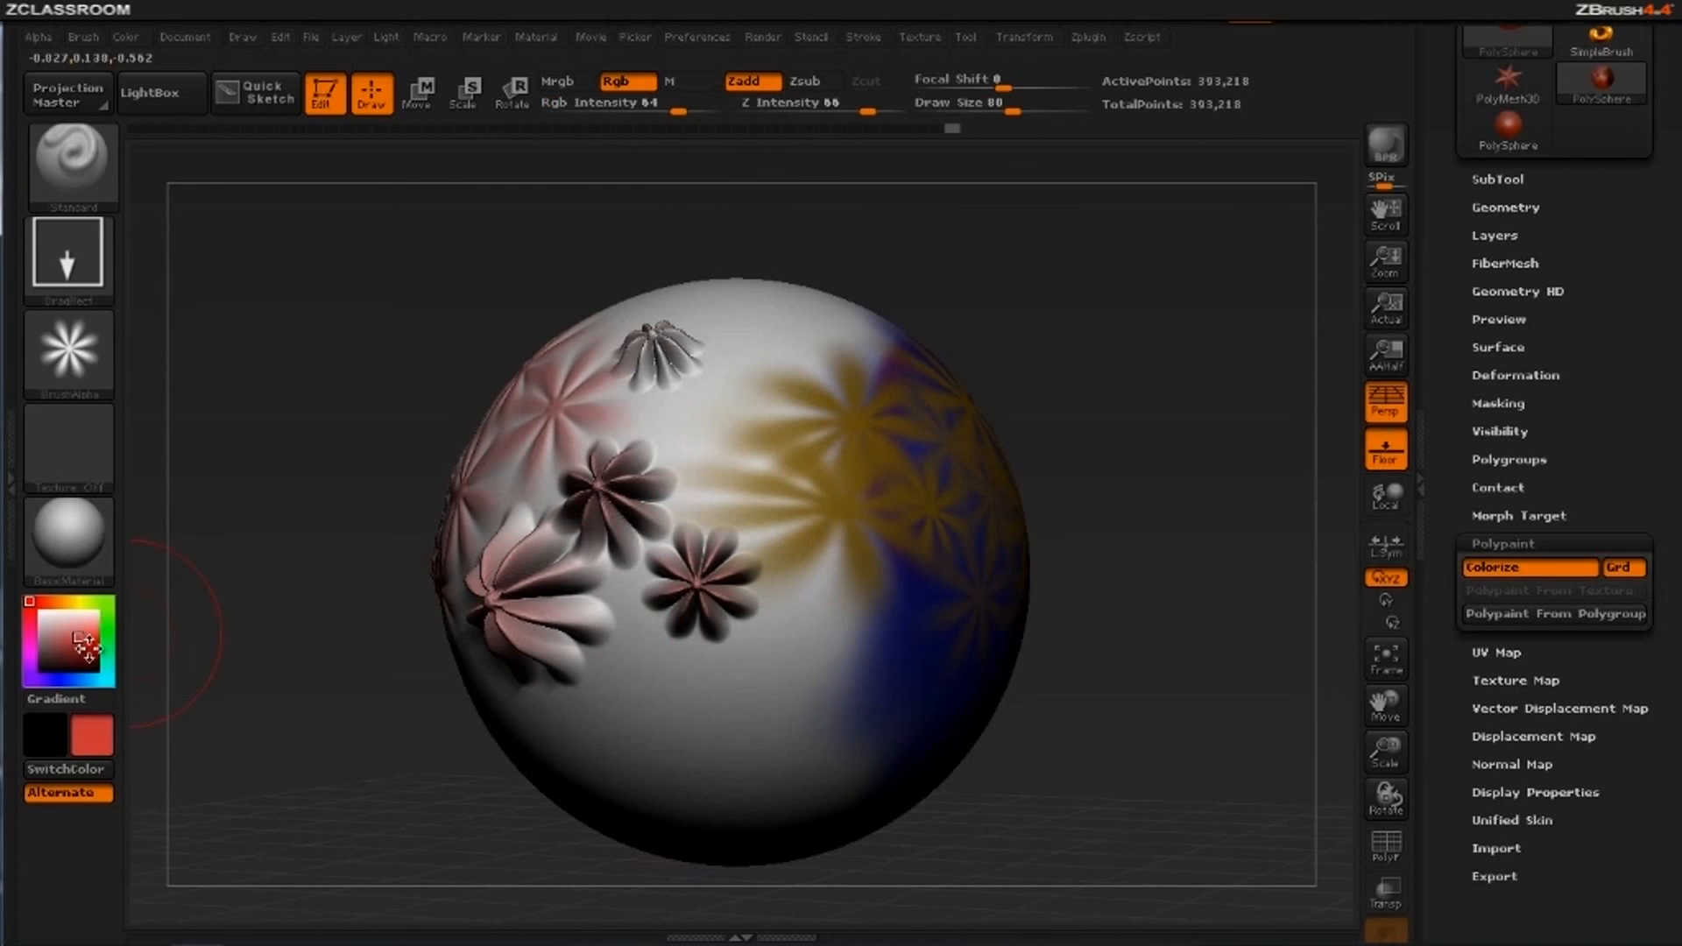
{"action": "left_click_drag", "start_coordinate": [740, 486], "coordinate": [755, 507]}
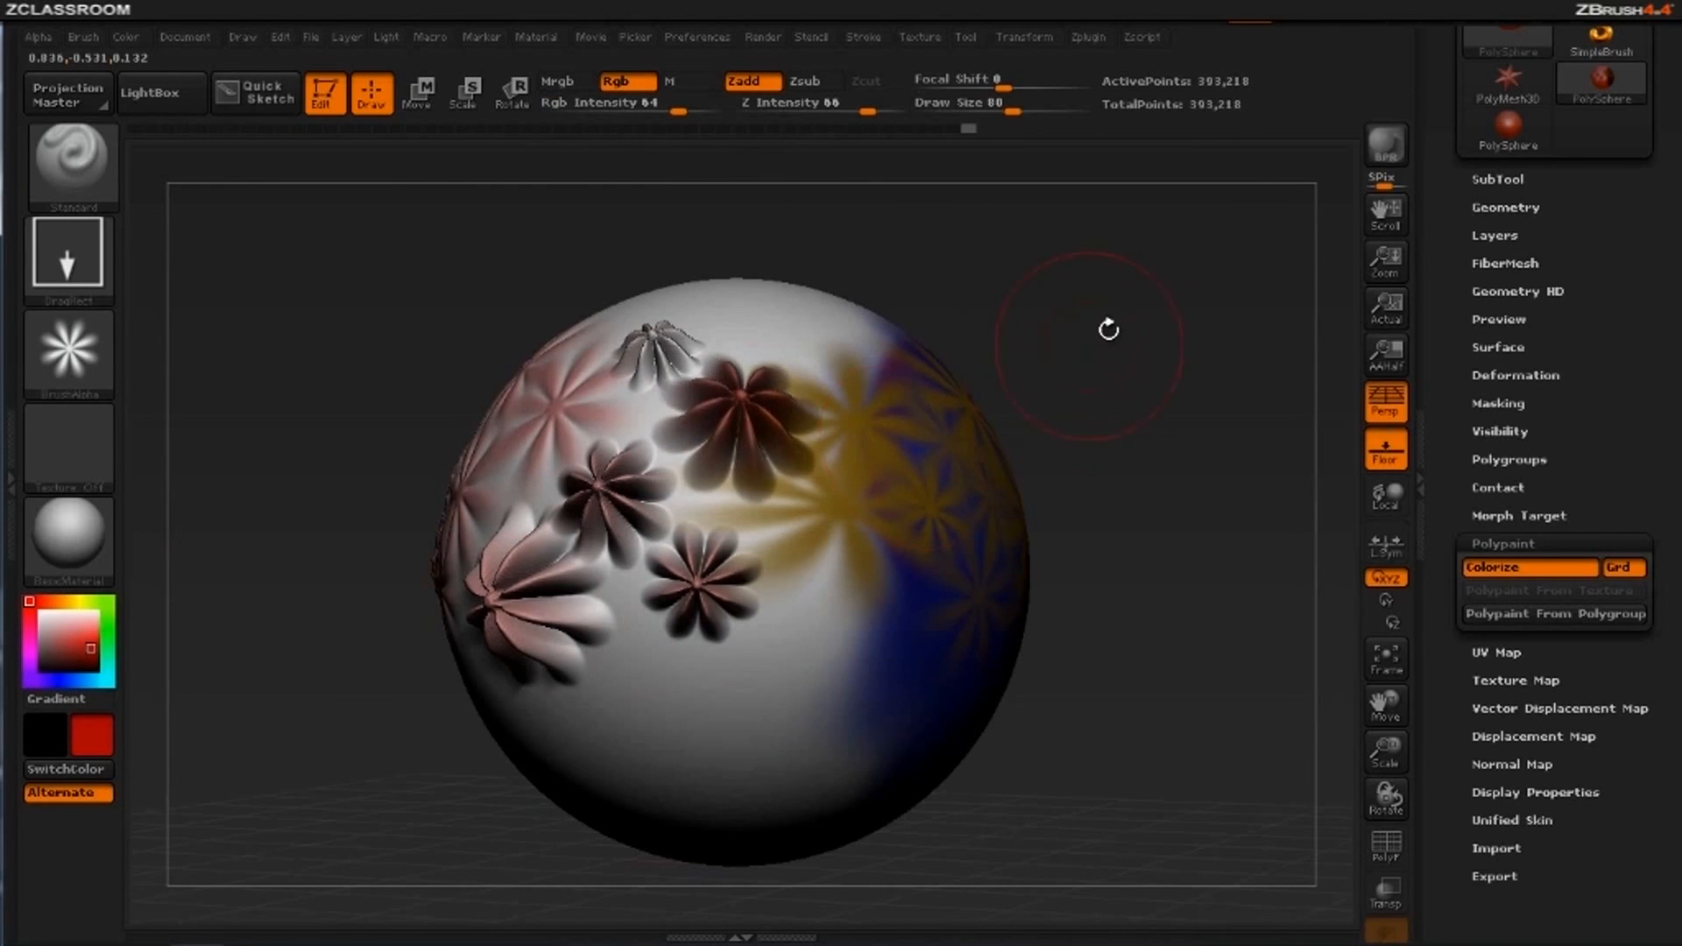
{"action": "left_click_drag", "start_coordinate": [1107, 327], "coordinate": [1007, 402]}
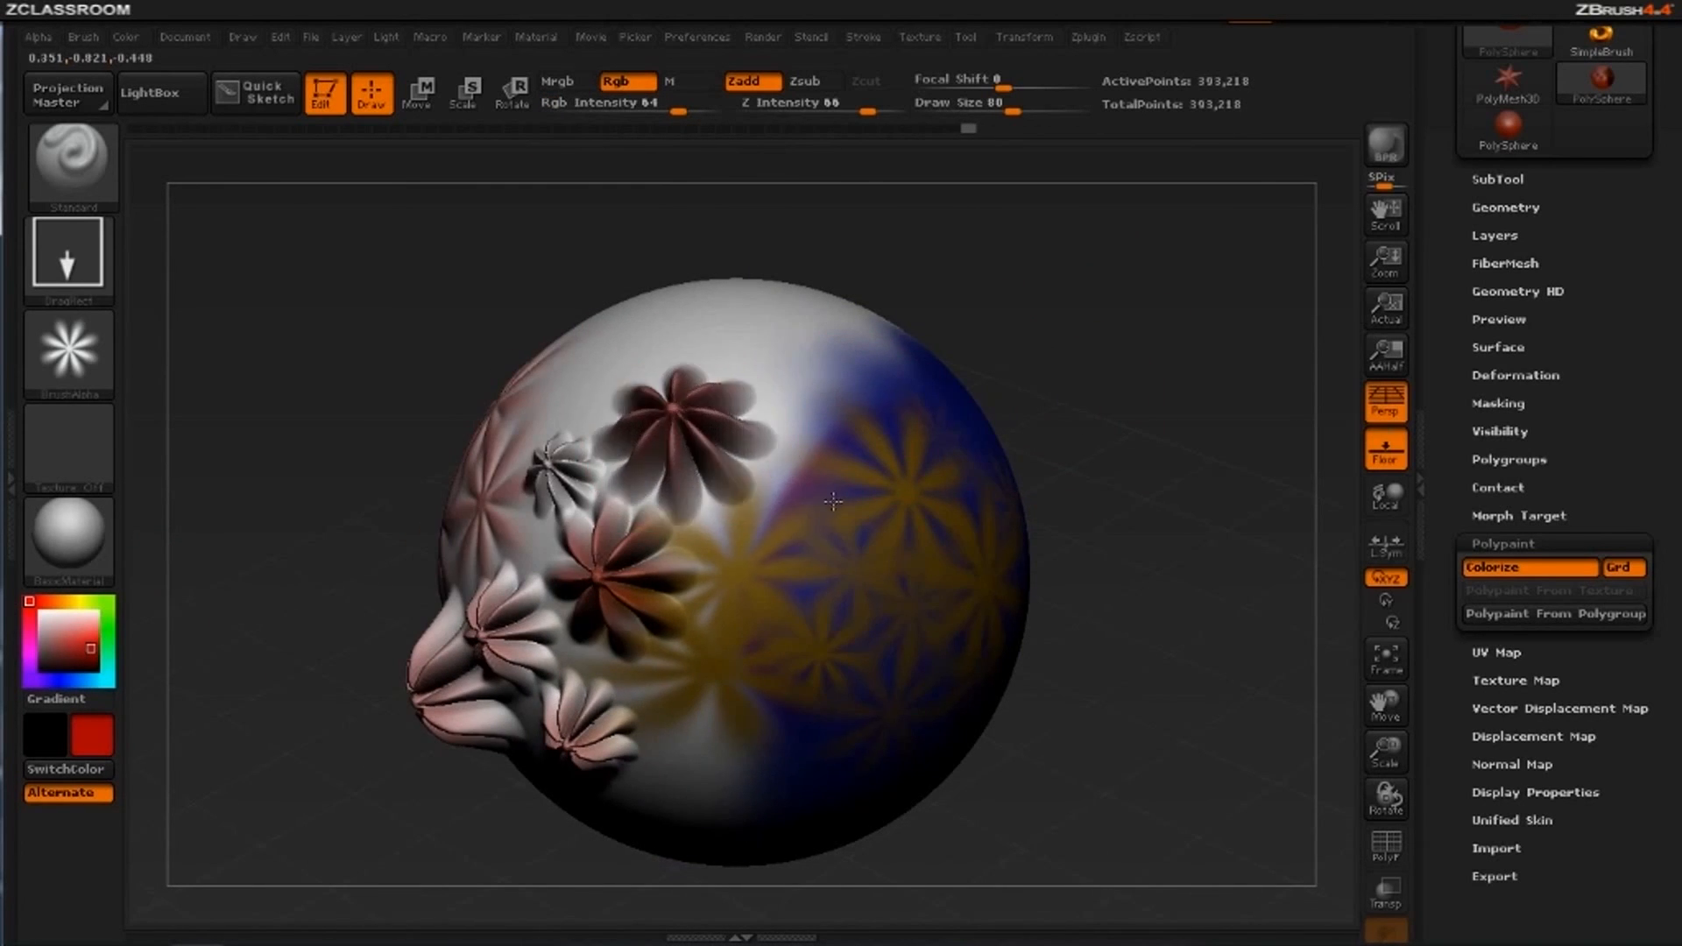
{"action": "left_click_drag", "start_coordinate": [833, 501], "coordinate": [834, 503]}
{"action": "left_click_drag", "start_coordinate": [1091, 324], "coordinate": [1241, 349]}
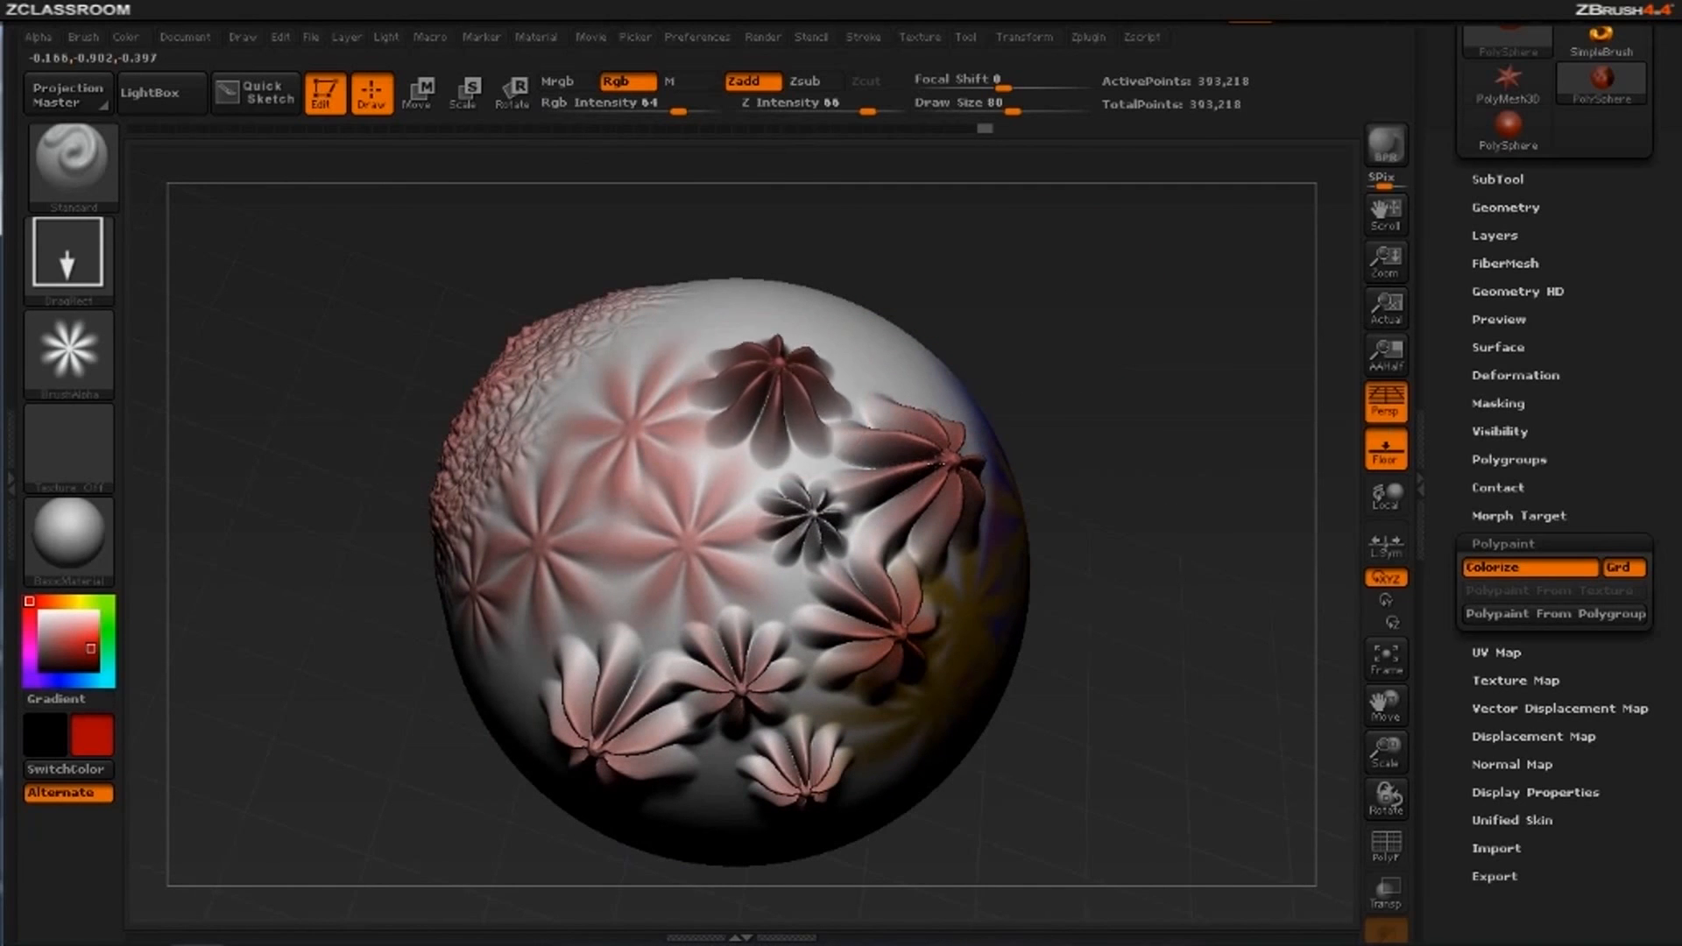
Stamp raised flowers in a darker red over the light red ones, adding more on the white area at Rgb Intensity 100
{"action": "left_click", "coordinate": [92, 656]}
{"action": "left_click_drag", "start_coordinate": [620, 496], "coordinate": [701, 503]}
{"action": "left_click_drag", "start_coordinate": [678, 111], "coordinate": [713, 112]}
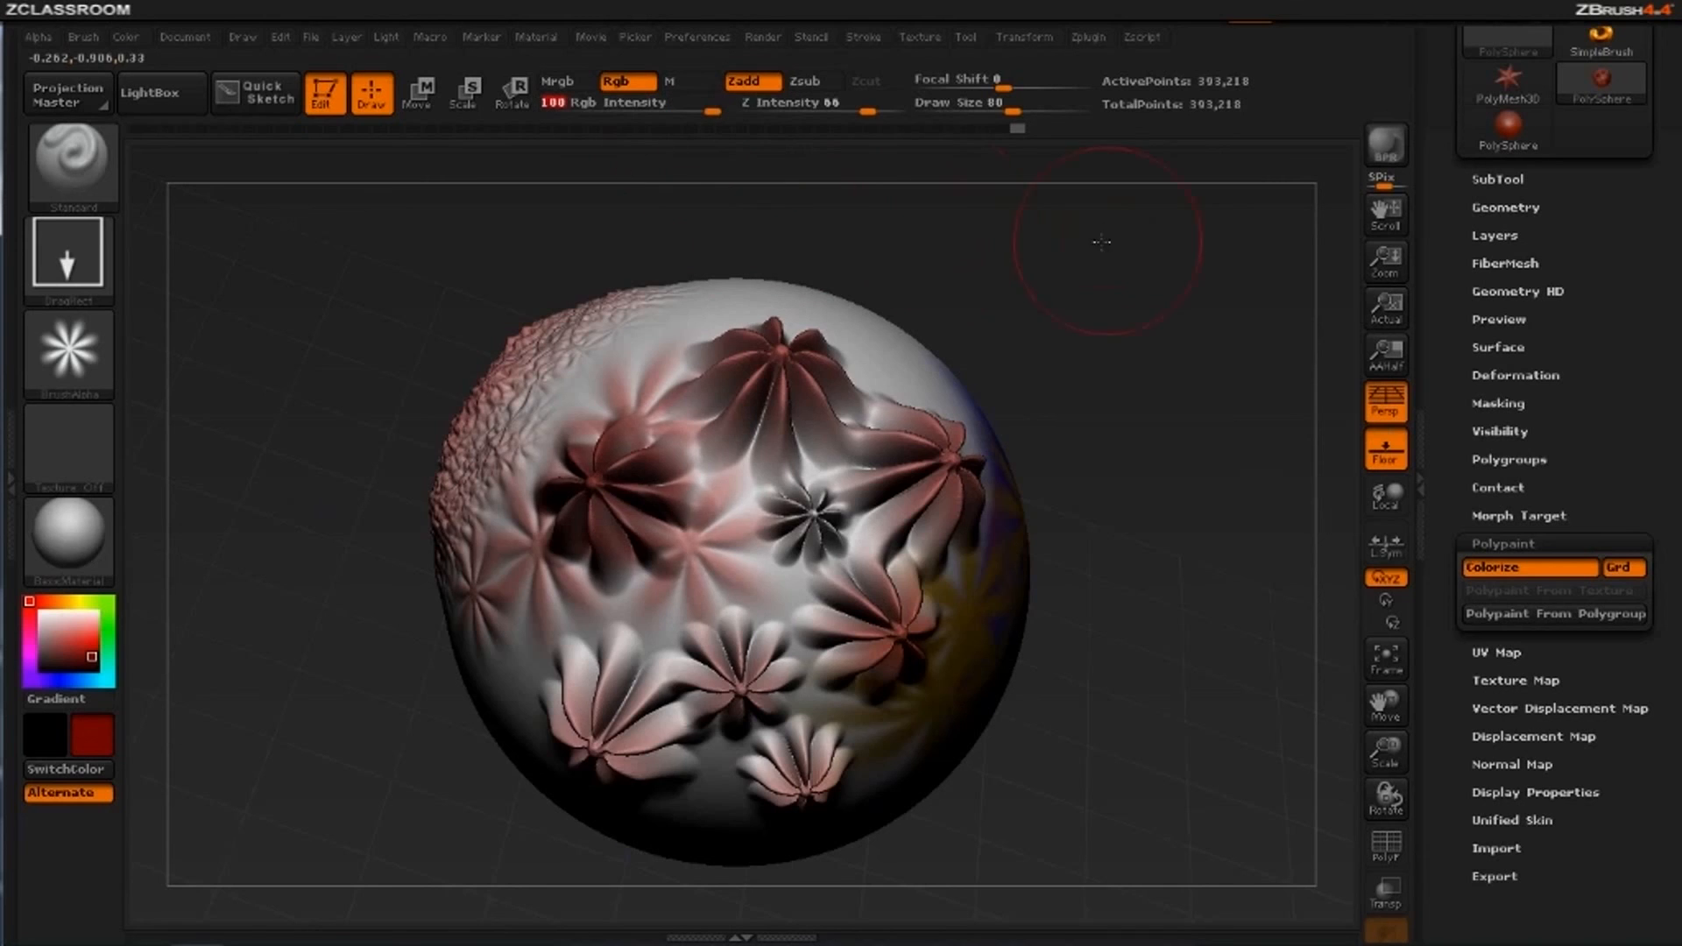
{"action": "left_click_drag", "start_coordinate": [1096, 245], "coordinate": [739, 353]}
{"action": "left_click_drag", "start_coordinate": [1059, 254], "coordinate": [725, 392]}
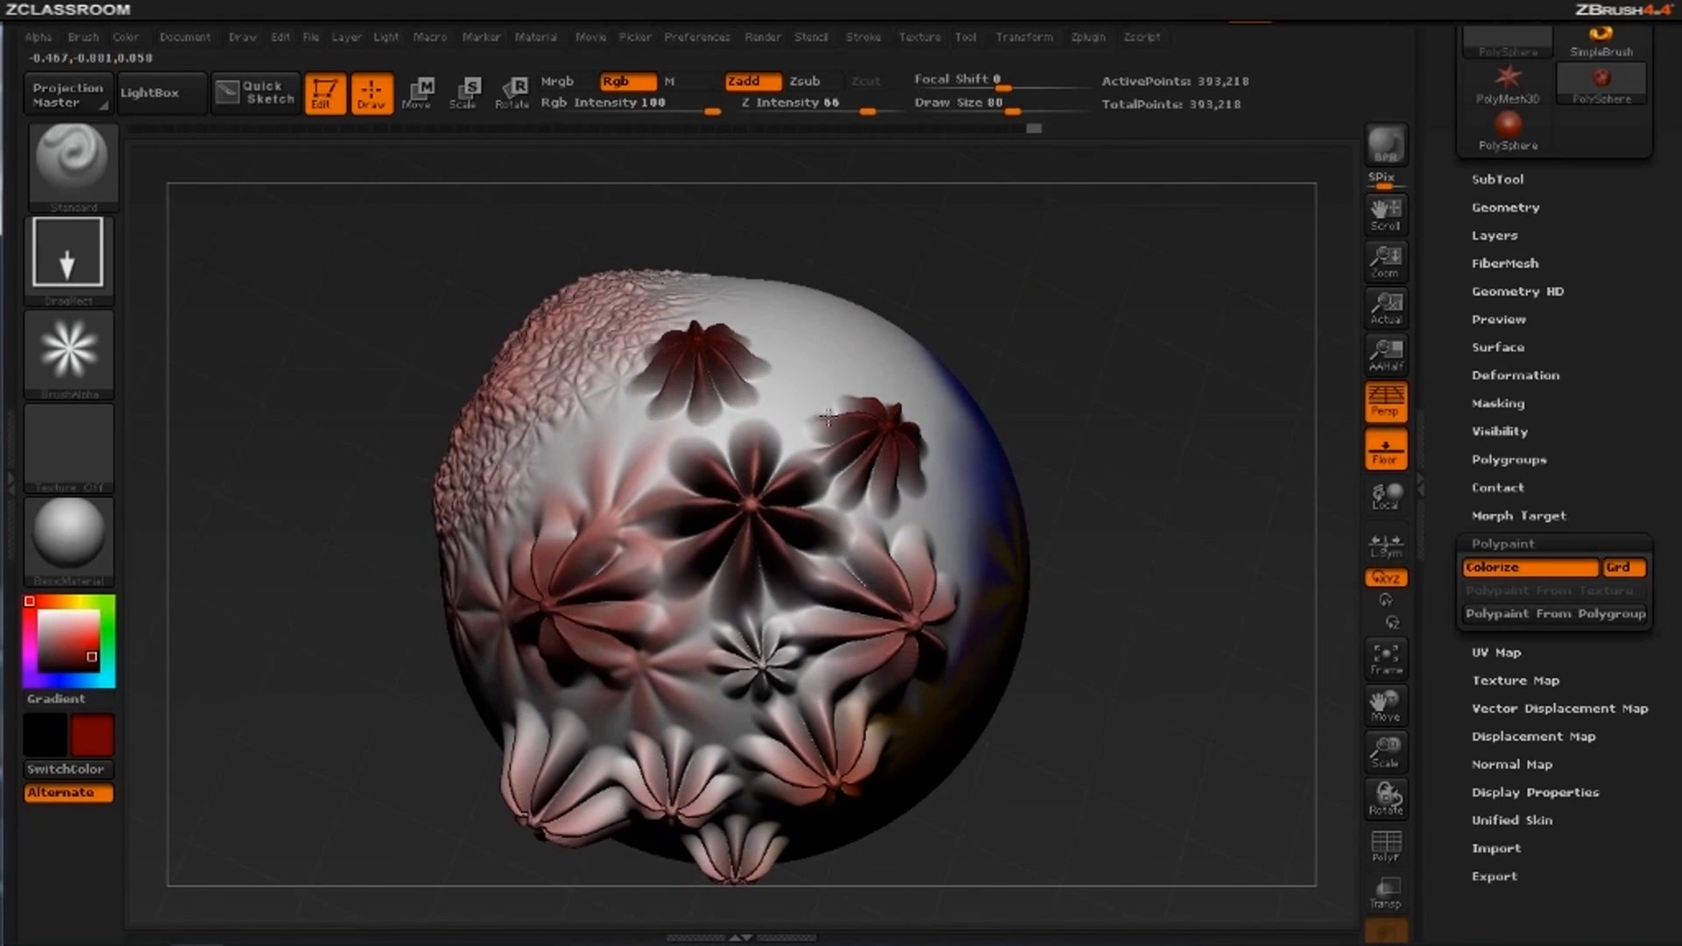
{"action": "mouse_move", "coordinate": [1183, 561]}
{"action": "left_mouse_down"}
{"action": "mouse_move", "coordinate": [1150, 467]}
{"action": "mouse_move", "coordinate": [1197, 461]}
{"action": "mouse_move", "coordinate": [1219, 502]}
{"action": "mouse_move", "coordinate": [1220, 391]}
{"action": "left_mouse_up"}
{"action": "left_click_drag", "start_coordinate": [1182, 446], "coordinate": [1225, 455]}
{"action": "left_click_drag", "start_coordinate": [1216, 517], "coordinate": [1198, 338], "text": "alt"}
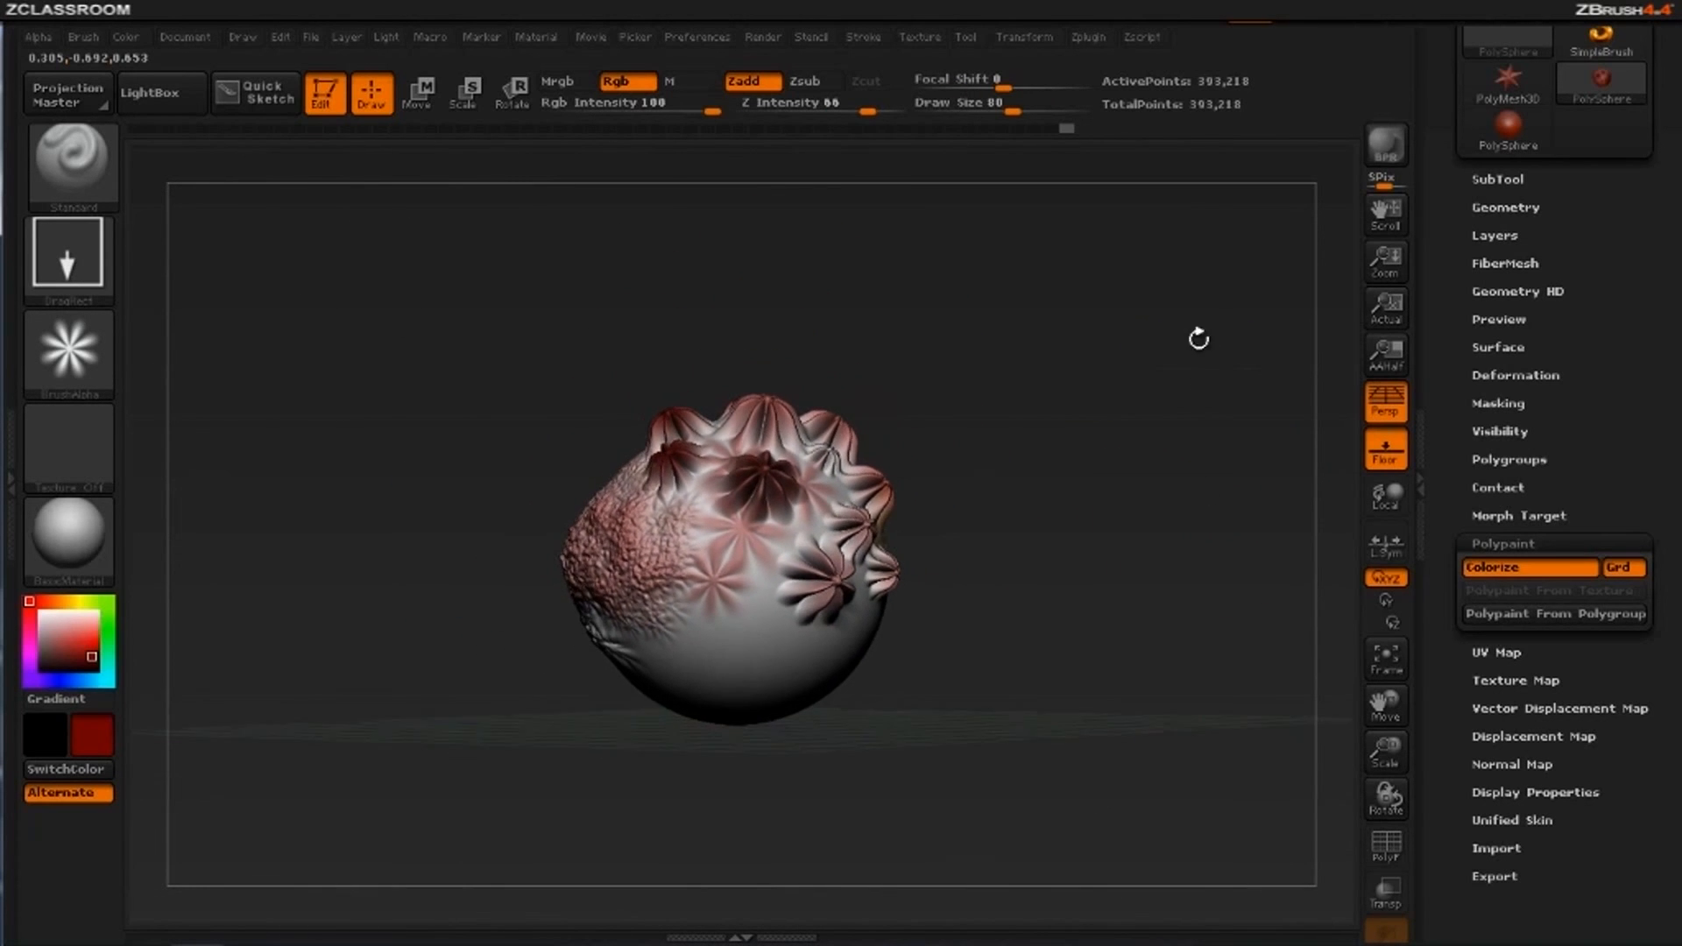